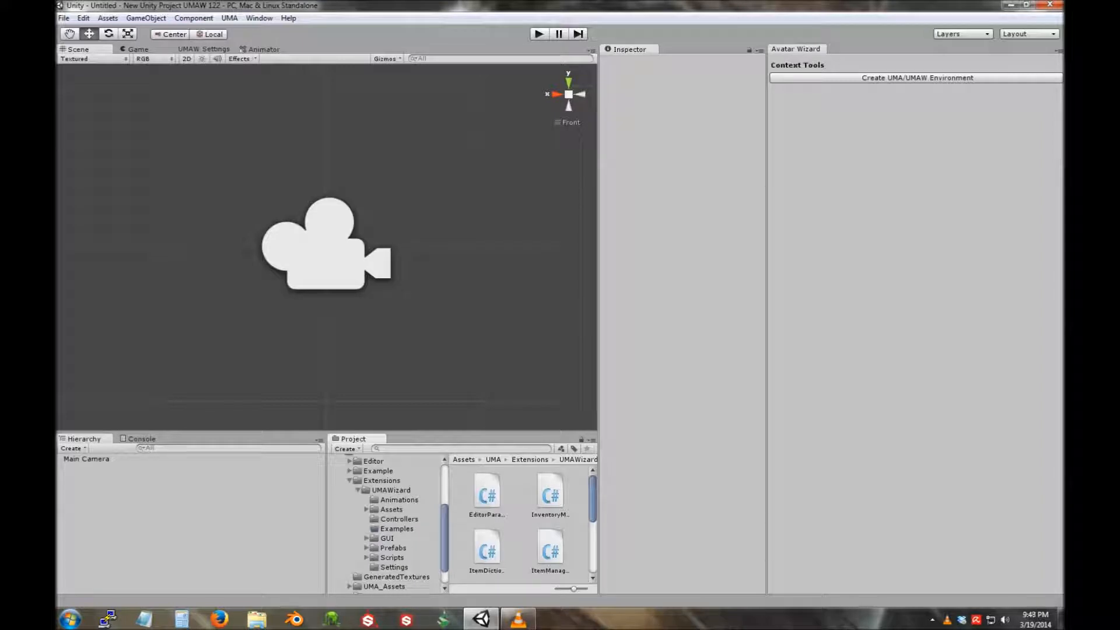
Delete the old MyController animator controller and the New Avatar asset from the root Assets folder.
scroll(385, 526, up, 3)
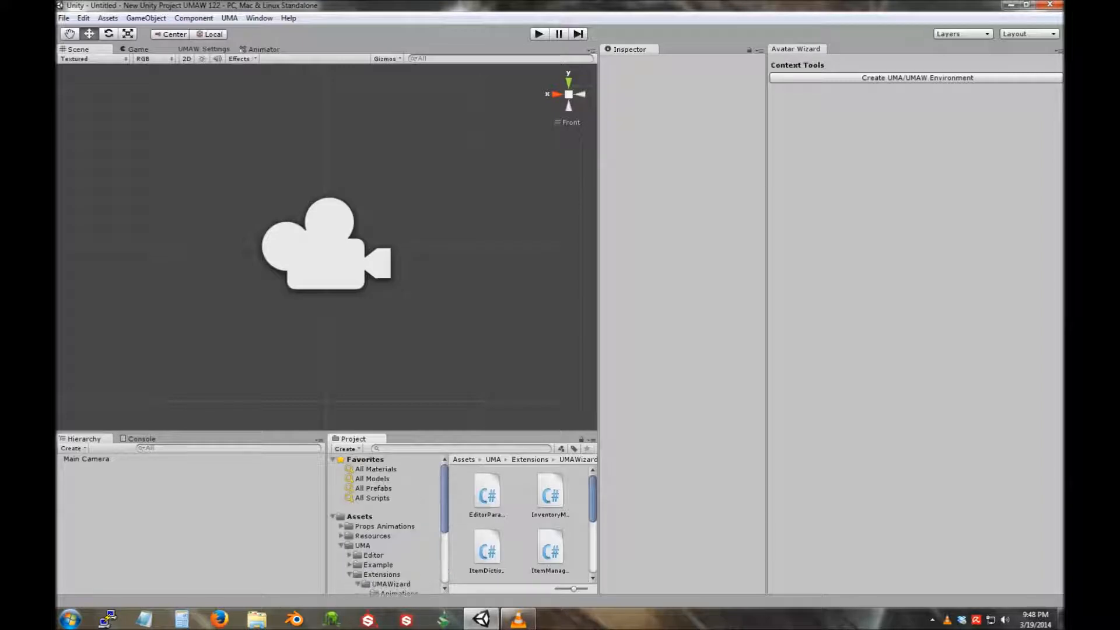
click(360, 516)
scroll(519, 525, down, 3)
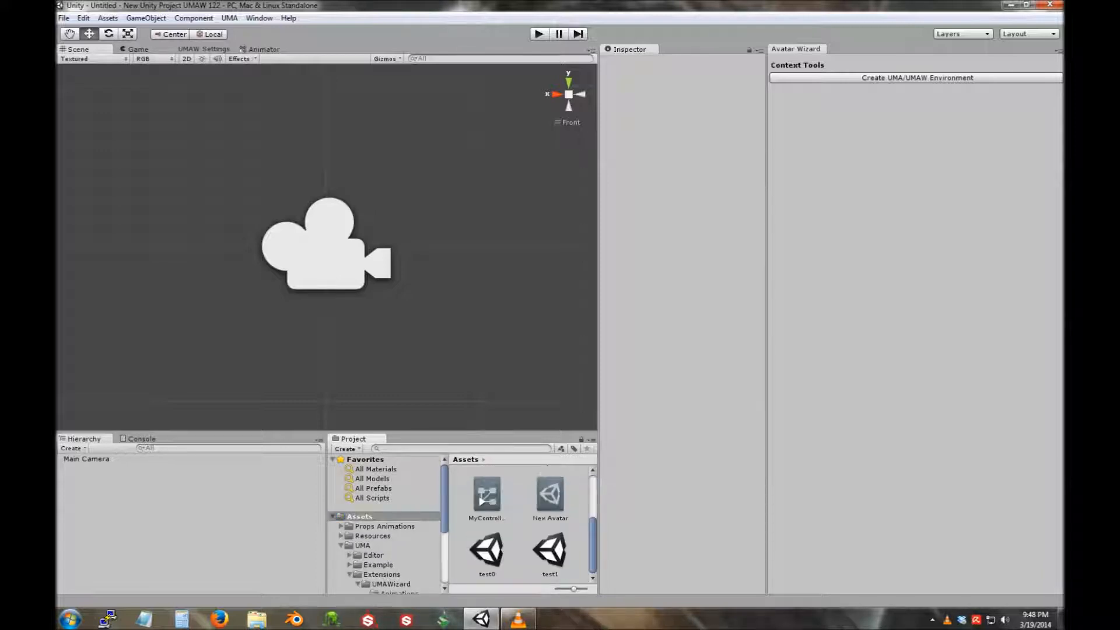
click(479, 498)
key(Delete)
key(Return)
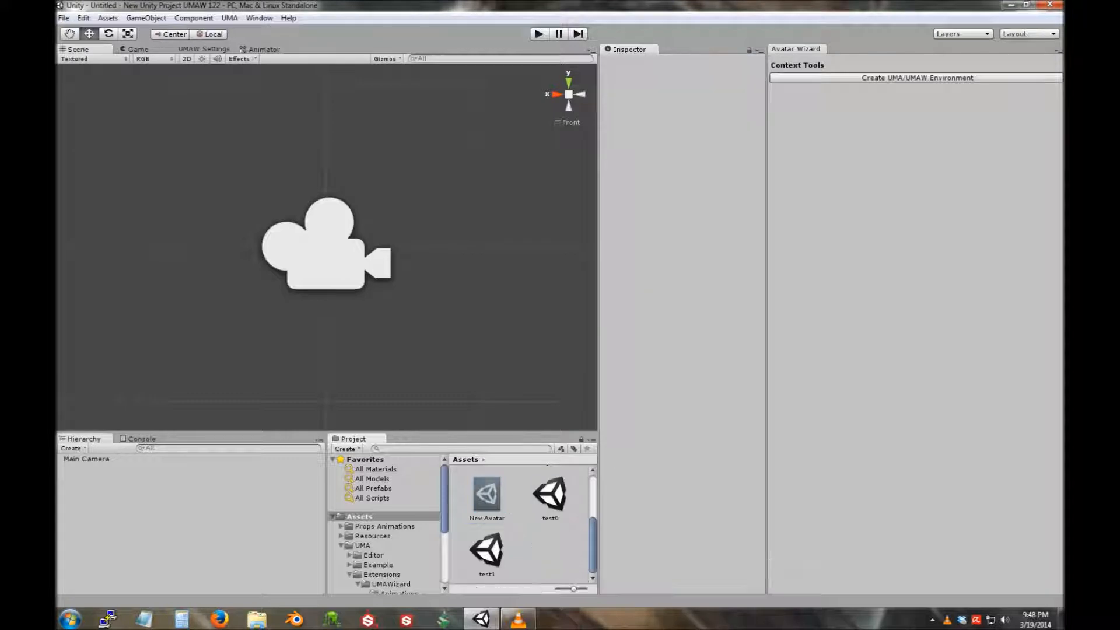
click(487, 494)
key(Delete)
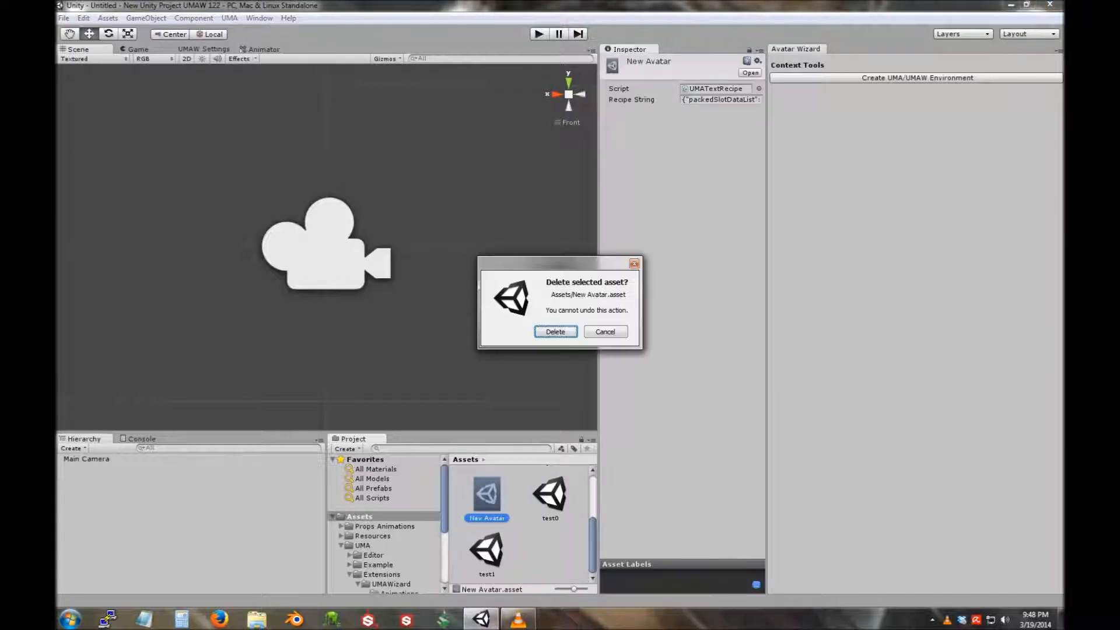
key(Return)
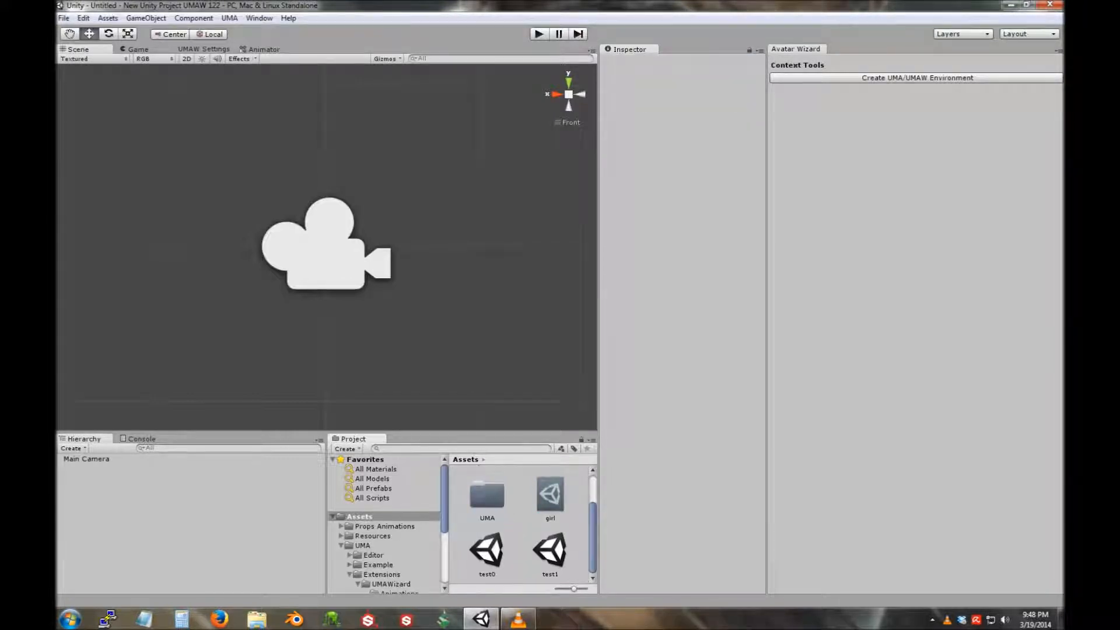
Create the UMA/UMAW environment in the scene.
click(550, 495)
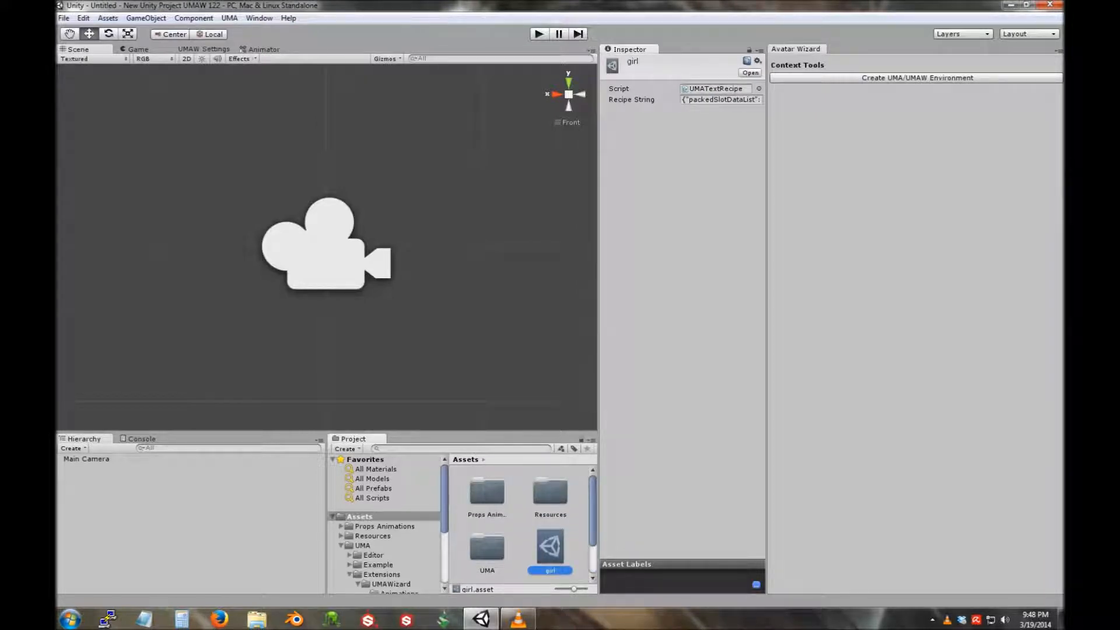
click(359, 517)
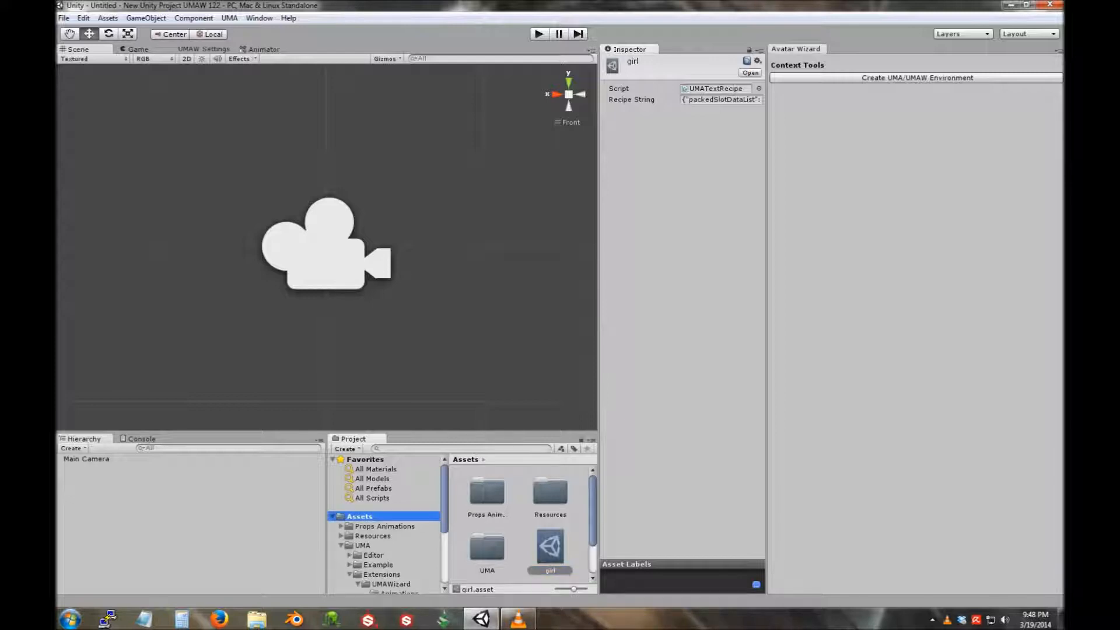
click(916, 79)
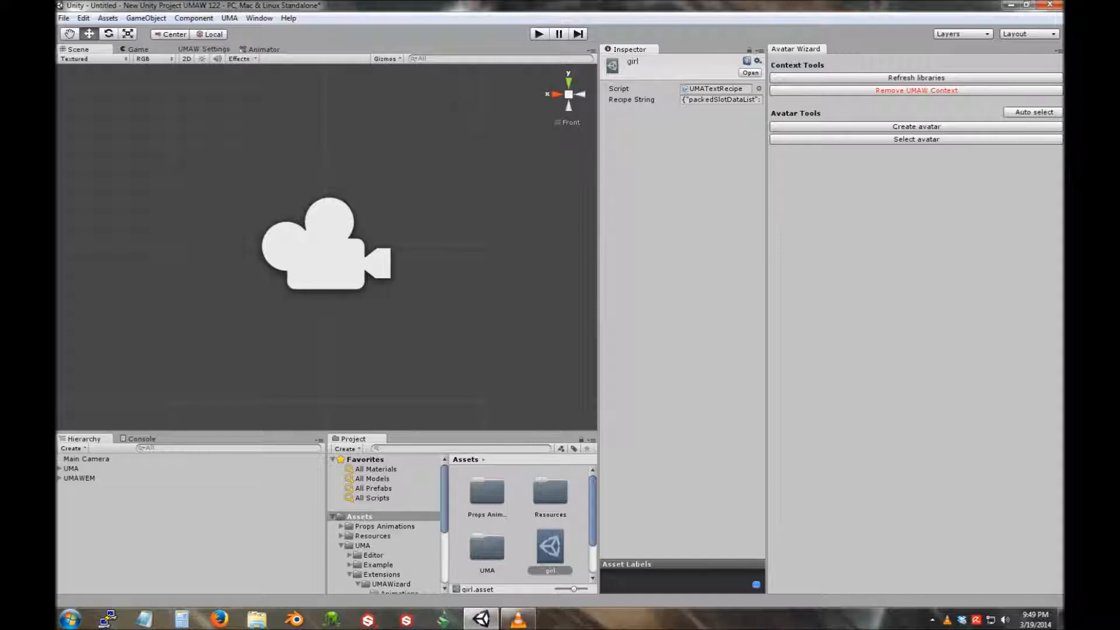
Create a basic scene with the Scene Wizard, closing the wizard when done.
click(229, 18)
mouse_move(258, 63)
click(389, 103)
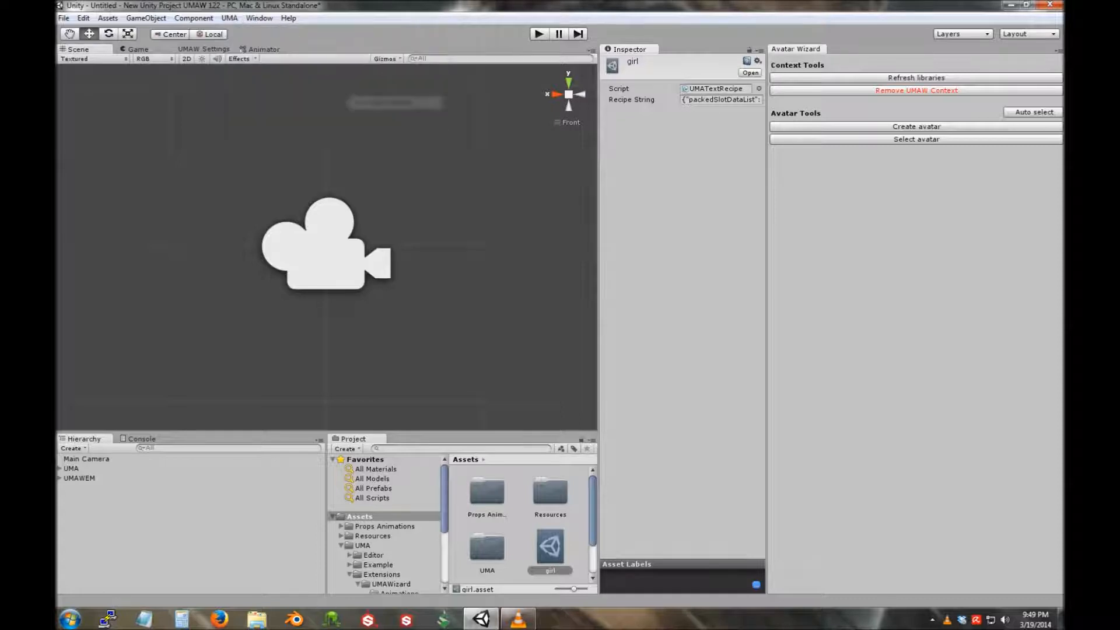
click(217, 207)
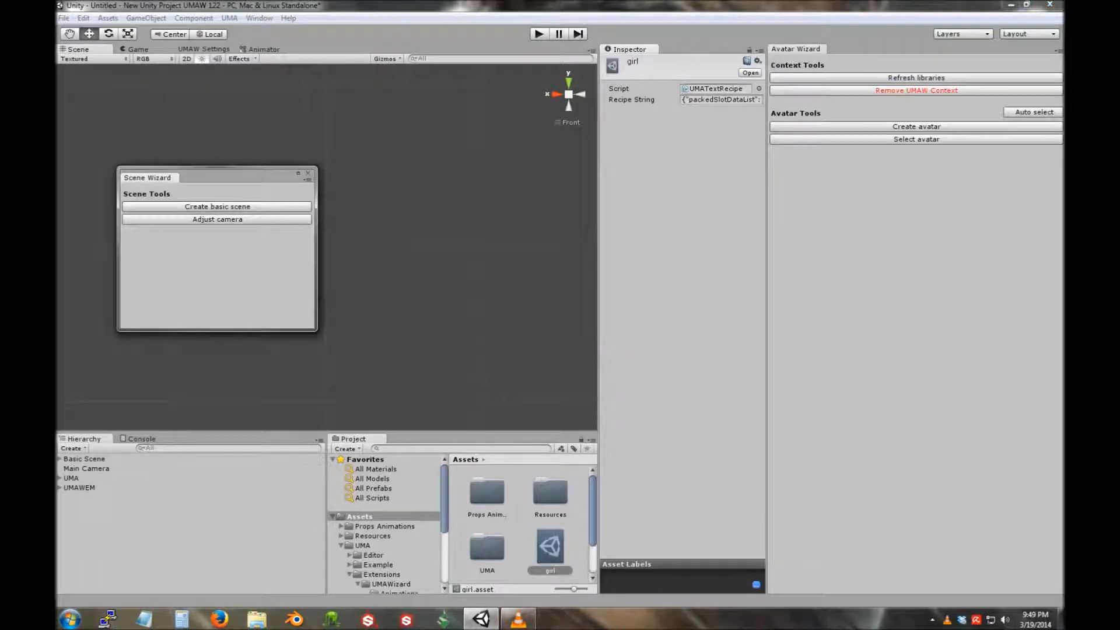
click(308, 173)
right_drag(350, 233, 357, 251)
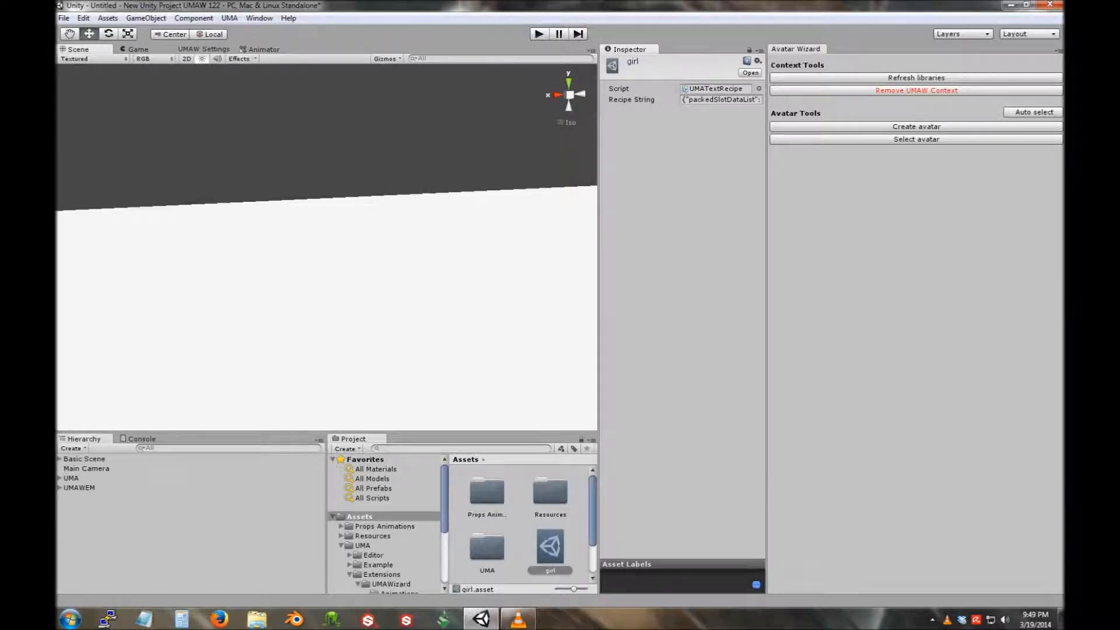
Add the gun00 prefab from UMAWizard's Assets > Accesories > Gun folder to the scene.
scroll(385, 523, down, 3)
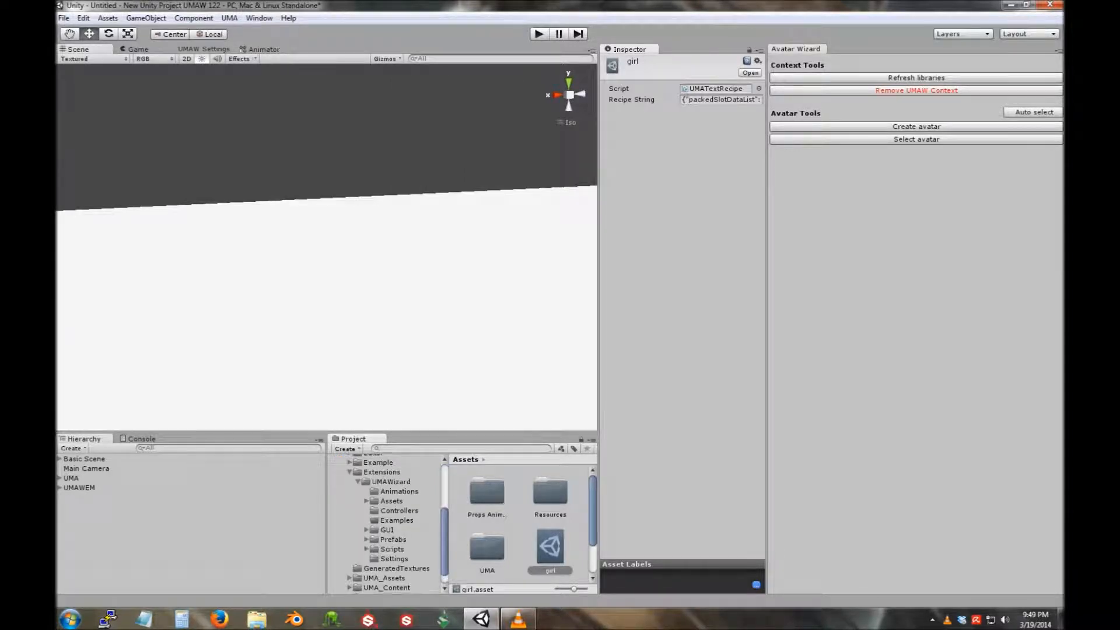
click(392, 502)
click(366, 501)
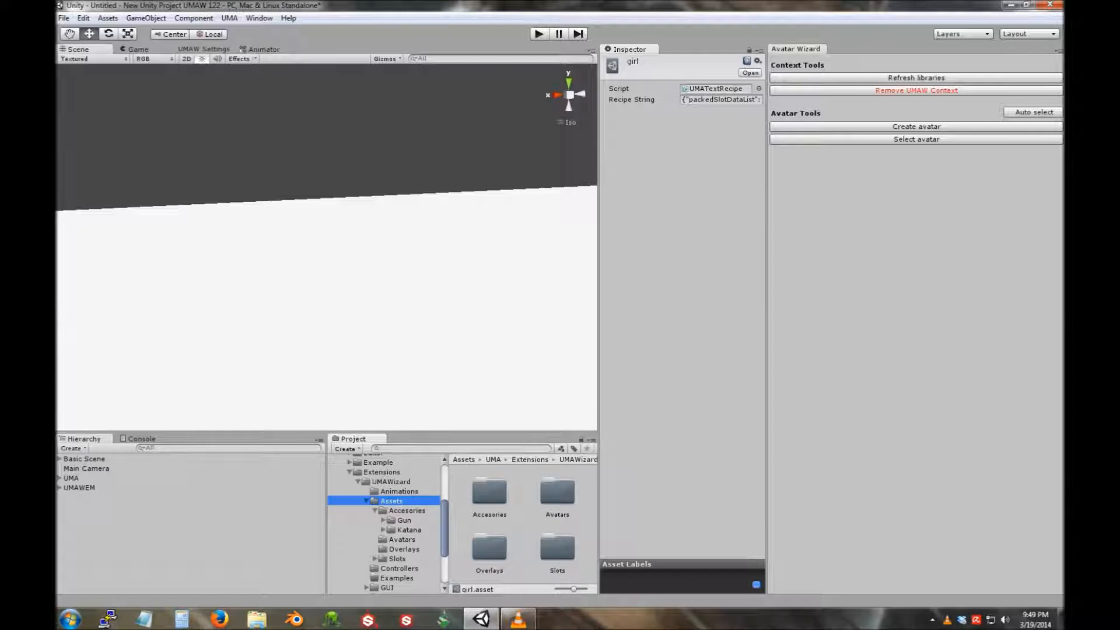
click(404, 520)
click(554, 551)
click(557, 491)
drag(557, 491, 233, 532)
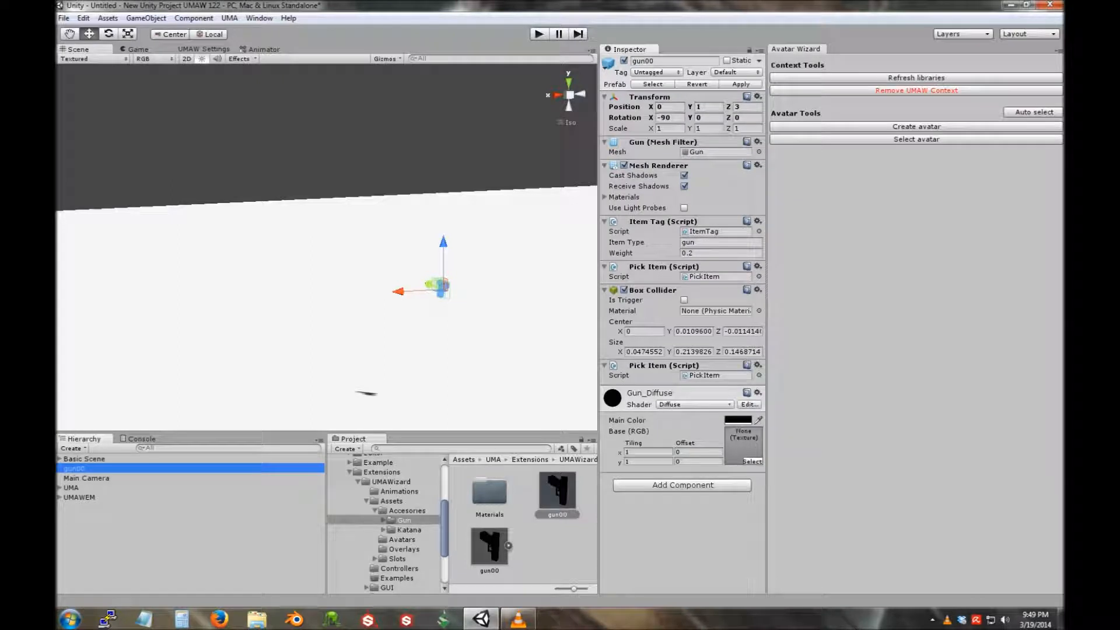
click(327, 134)
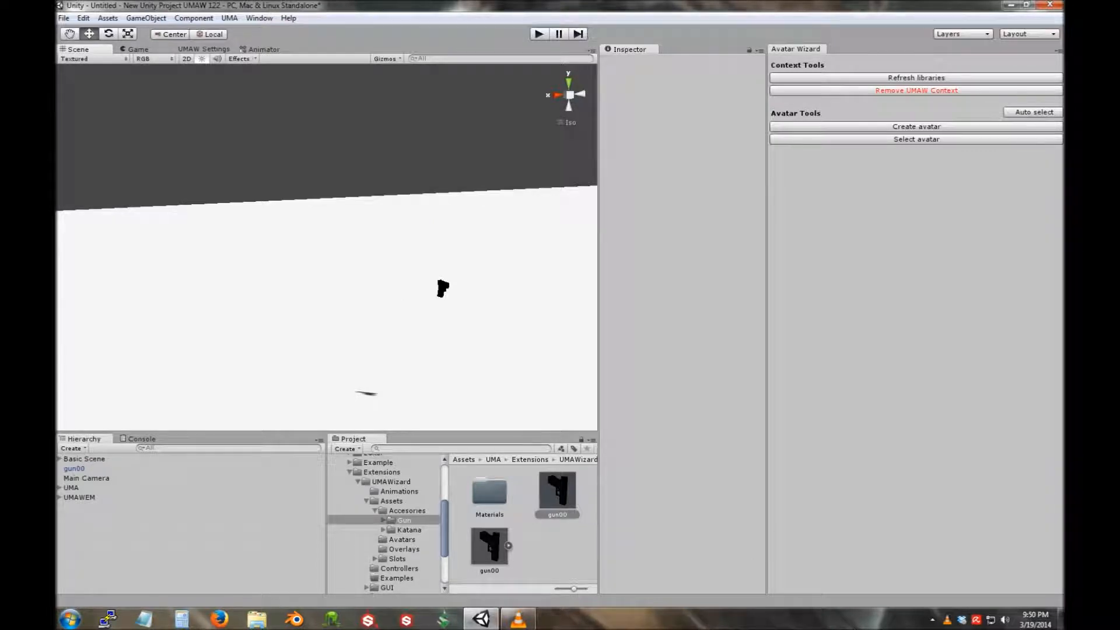
Start a new avatar named policegirl2 from the existing girl recipe and bring up its animator controller choices.
click(917, 126)
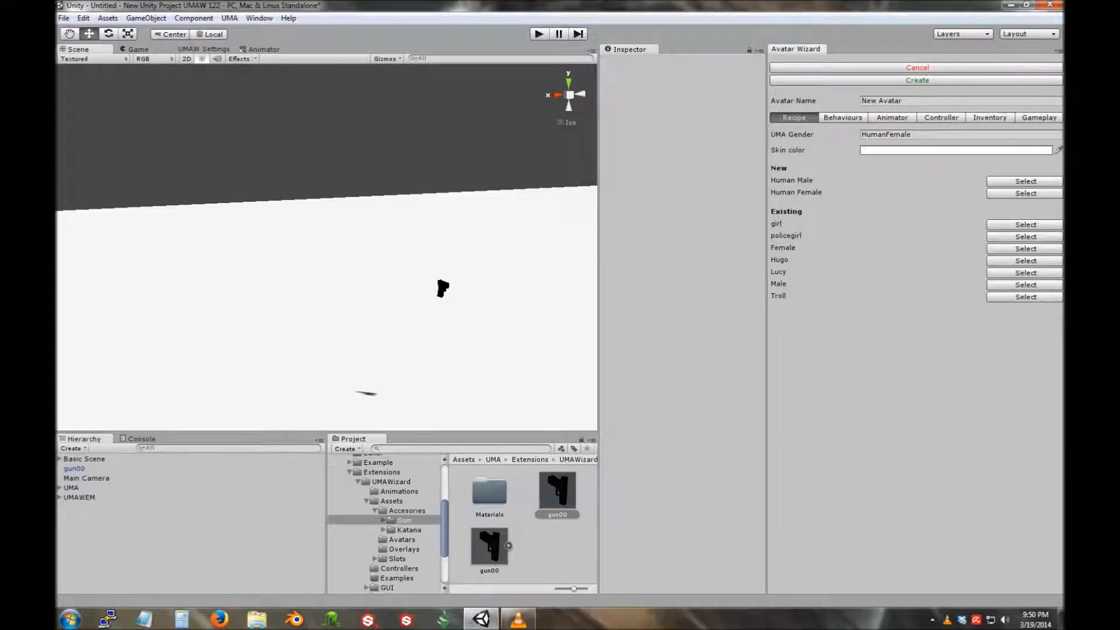
click(1025, 224)
click(903, 101)
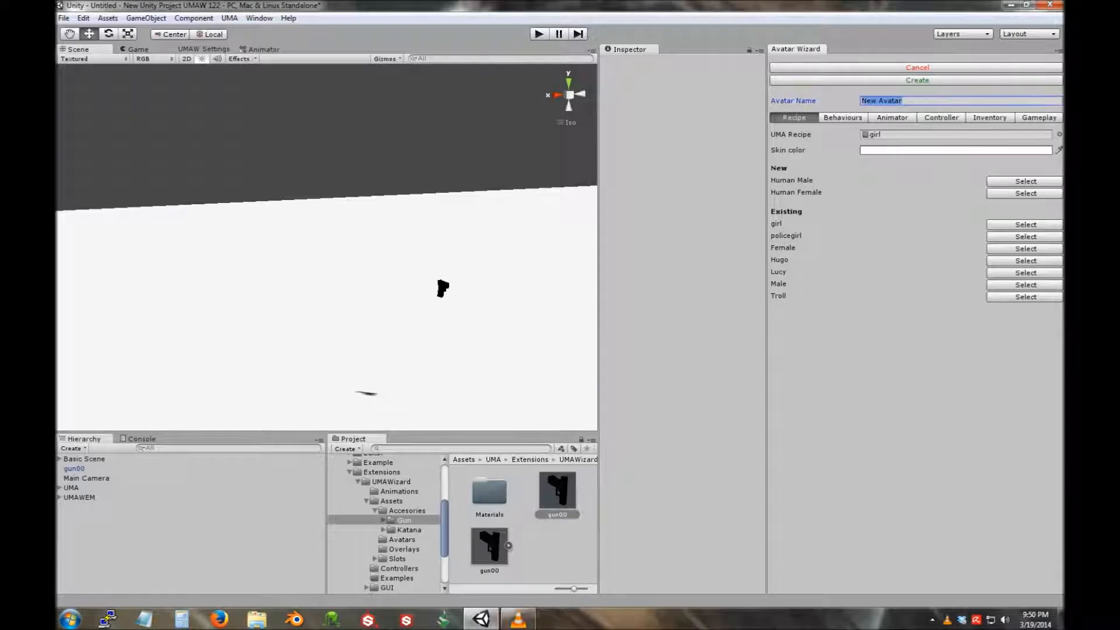
text(policegirl2)
key(Tab)
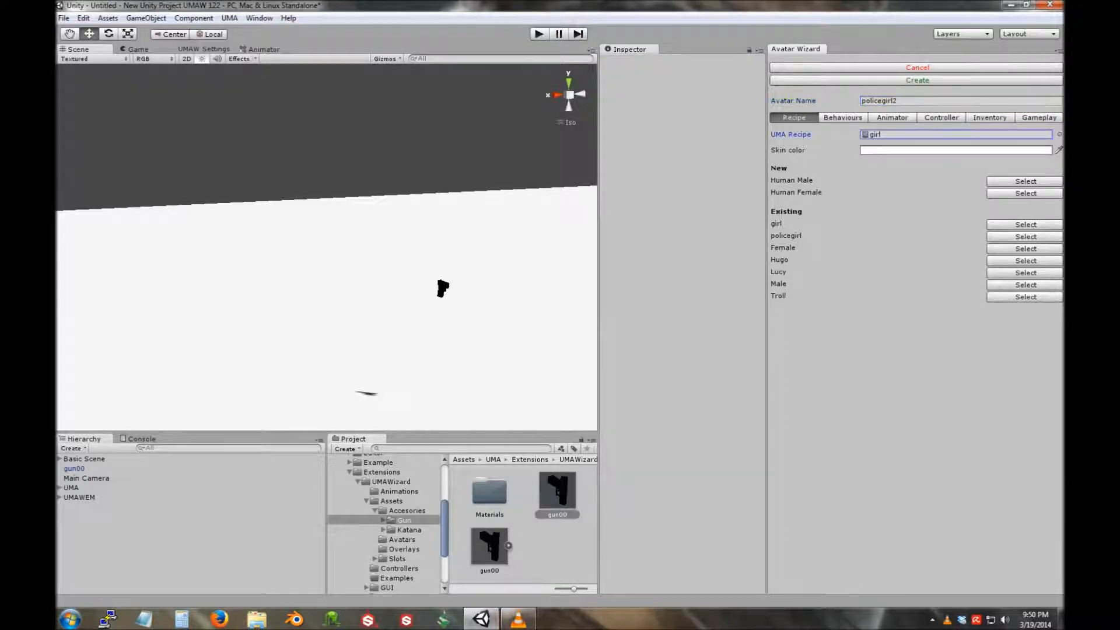
click(842, 118)
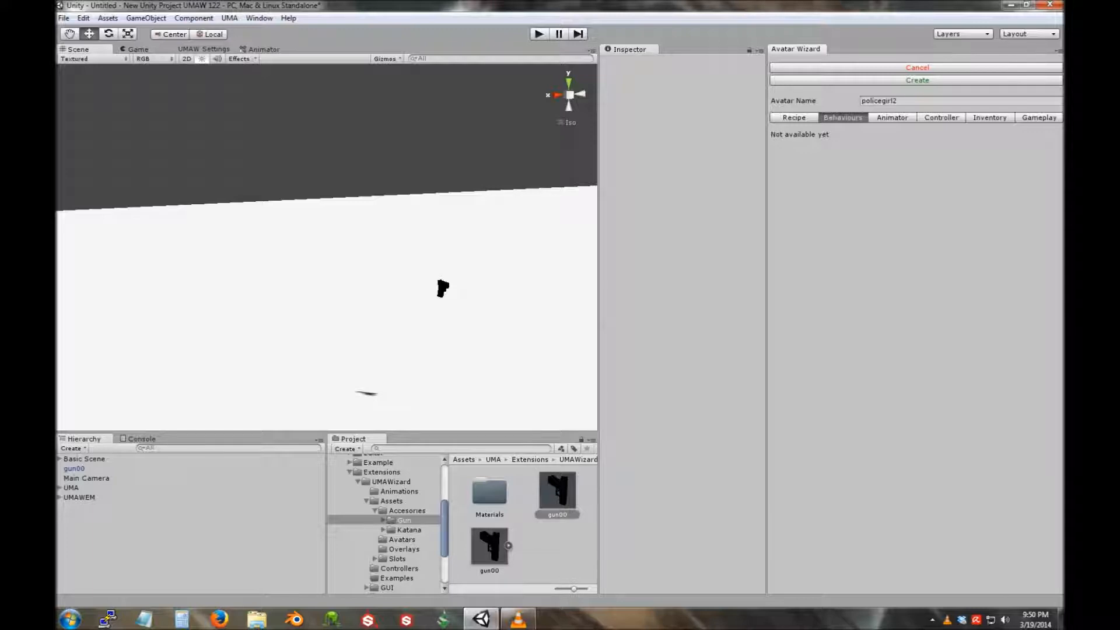
click(892, 117)
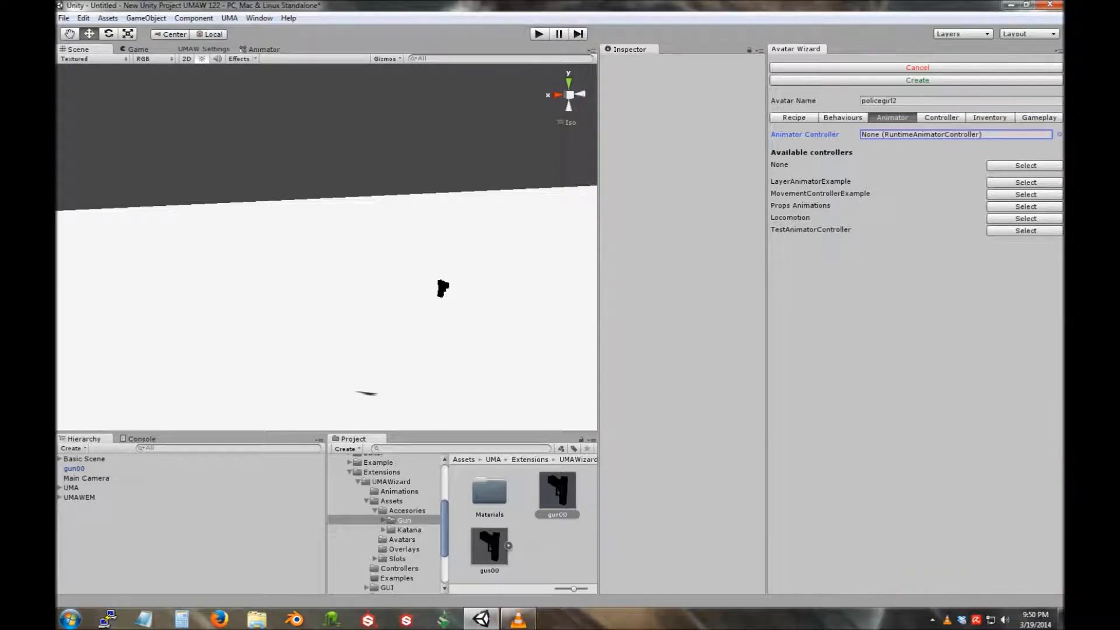
Duplicate MovementControllerExample in the Props Animations AnimatorControllers folder and move the copy to the root Assets folder.
scroll(385, 525, up, 5)
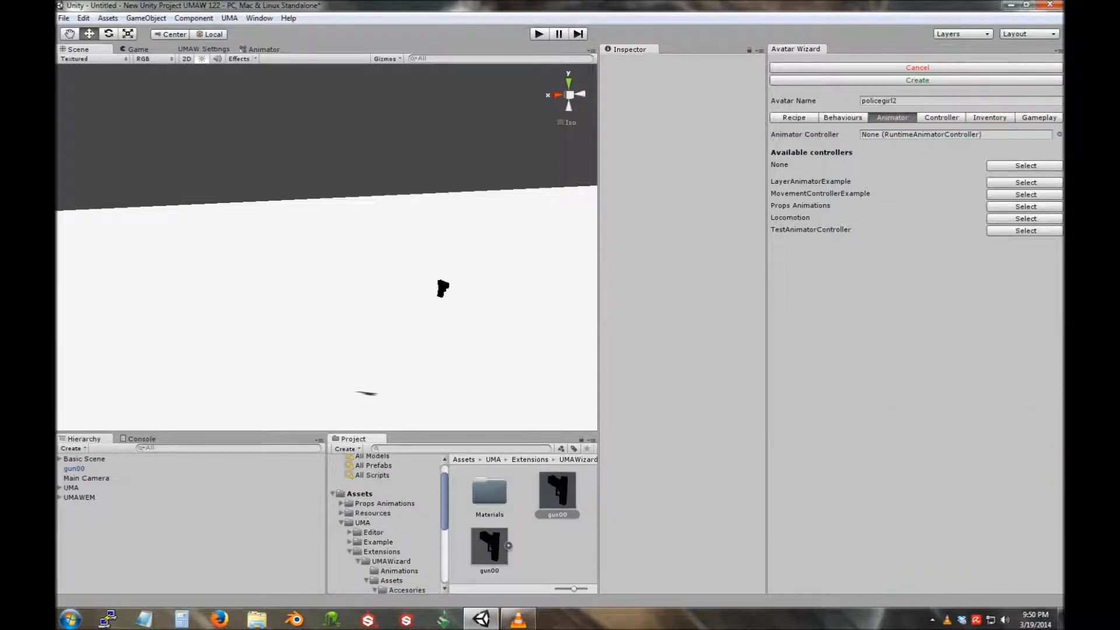
click(384, 504)
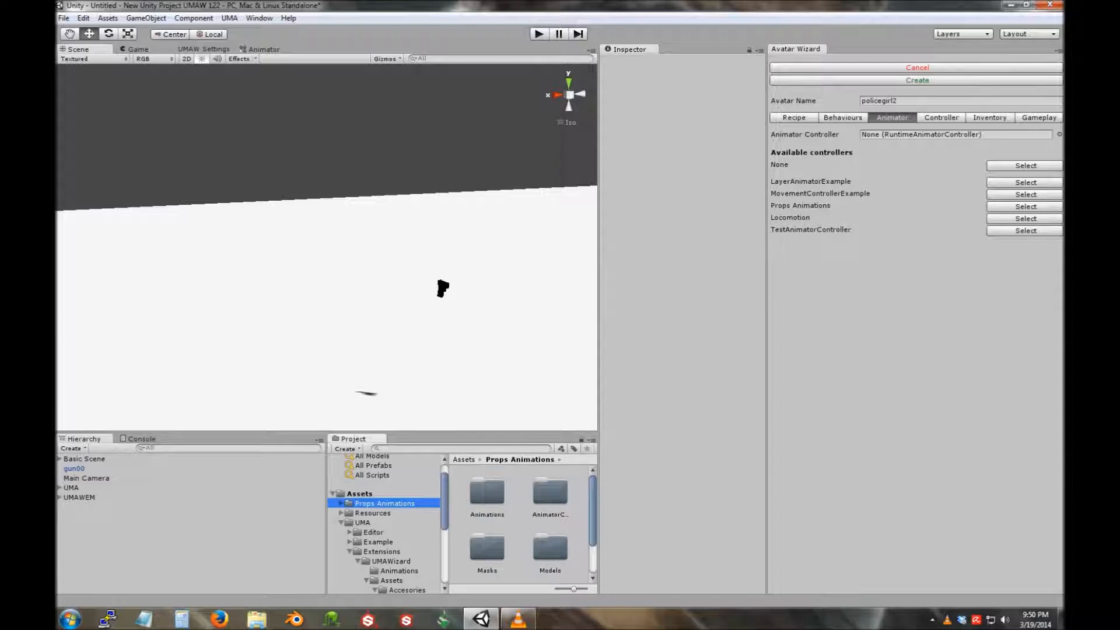
click(342, 504)
scroll(385, 525, down, 2)
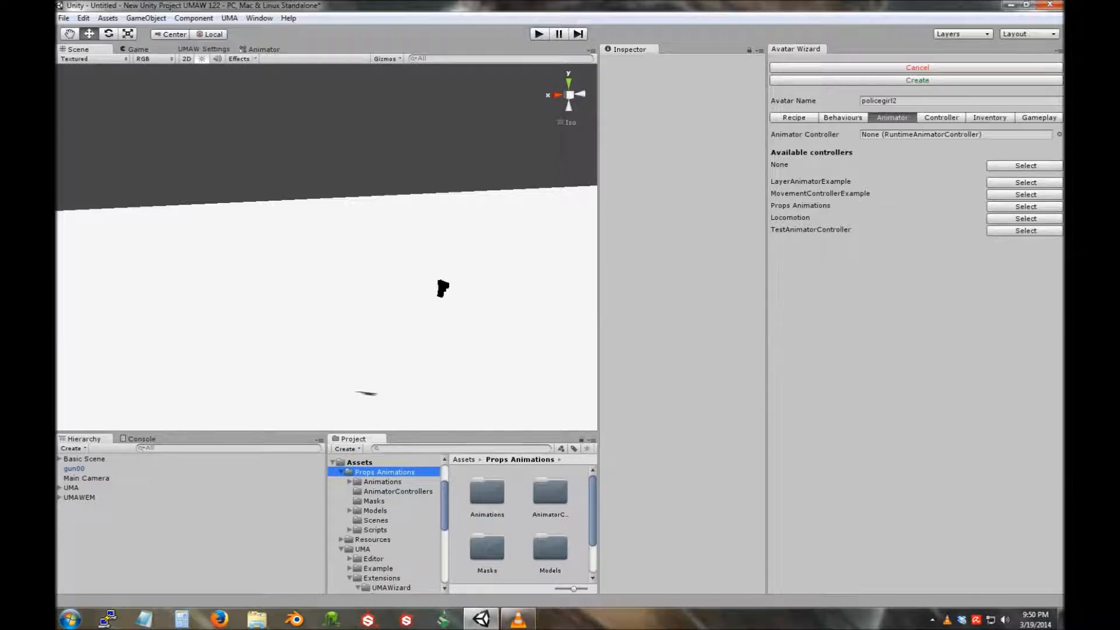
click(398, 492)
click(557, 491)
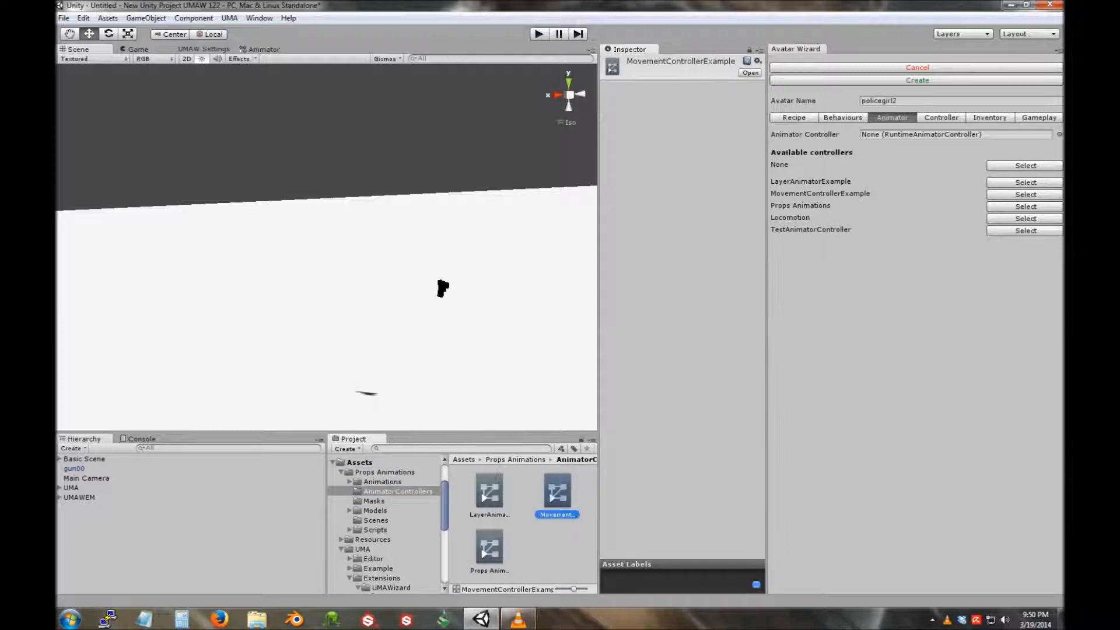
key(ctrl+d)
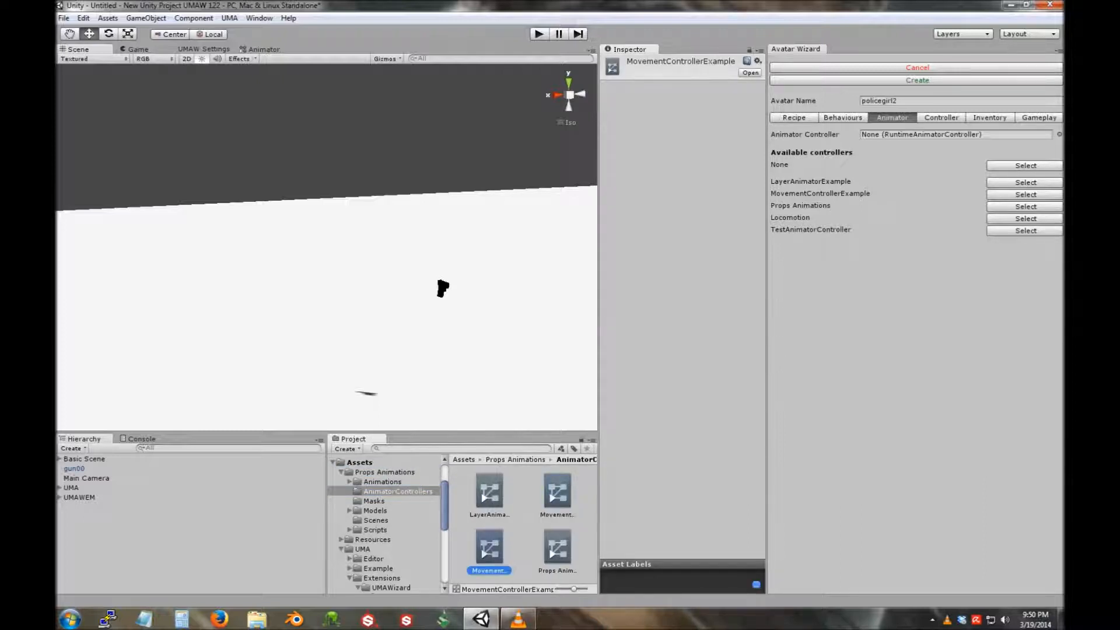
drag(490, 547, 359, 462)
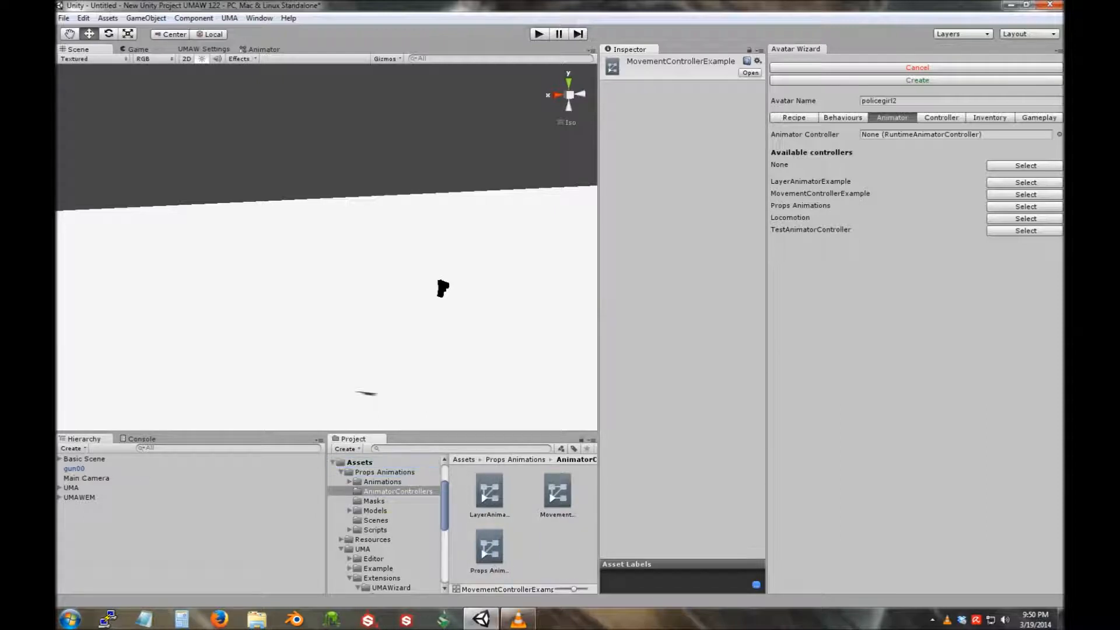
Rename the copied movement controller in the Assets folder as MyController.
click(359, 463)
drag(593, 503, 593, 546)
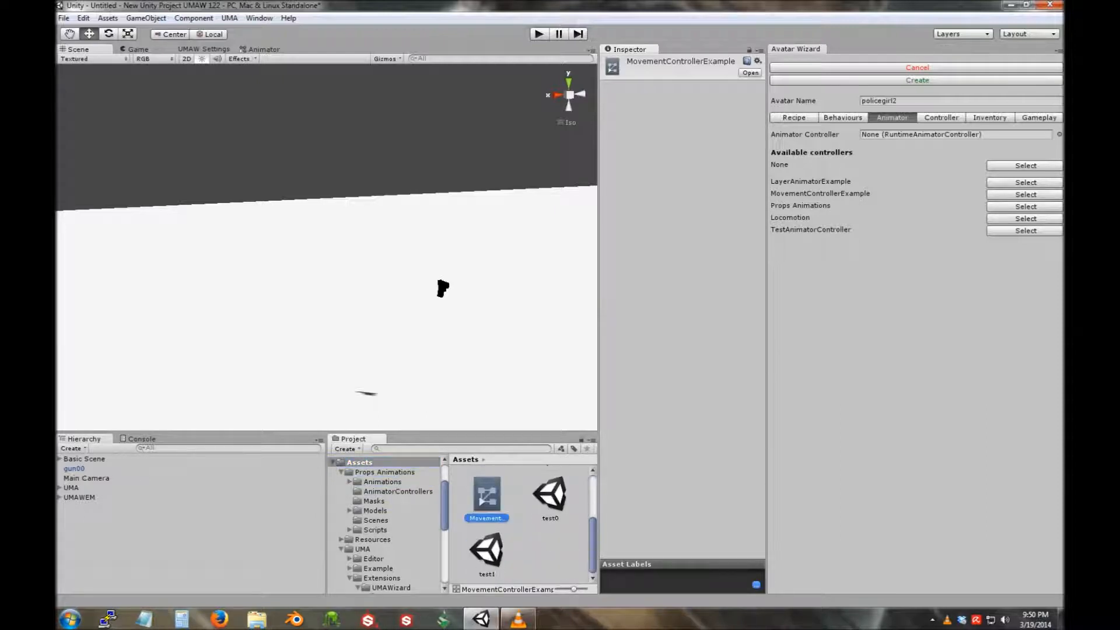
key(F2)
text(MyController)
key(Return)
Open MyController for editing and delete the RunJump state from its Base Layer.
double_click(487, 521)
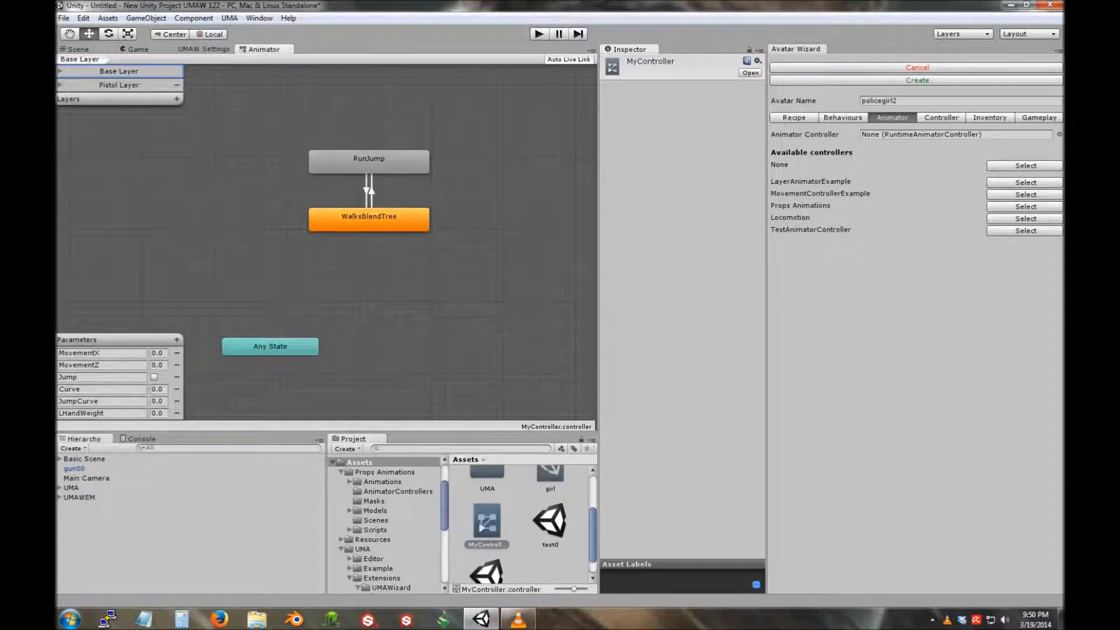
click(369, 161)
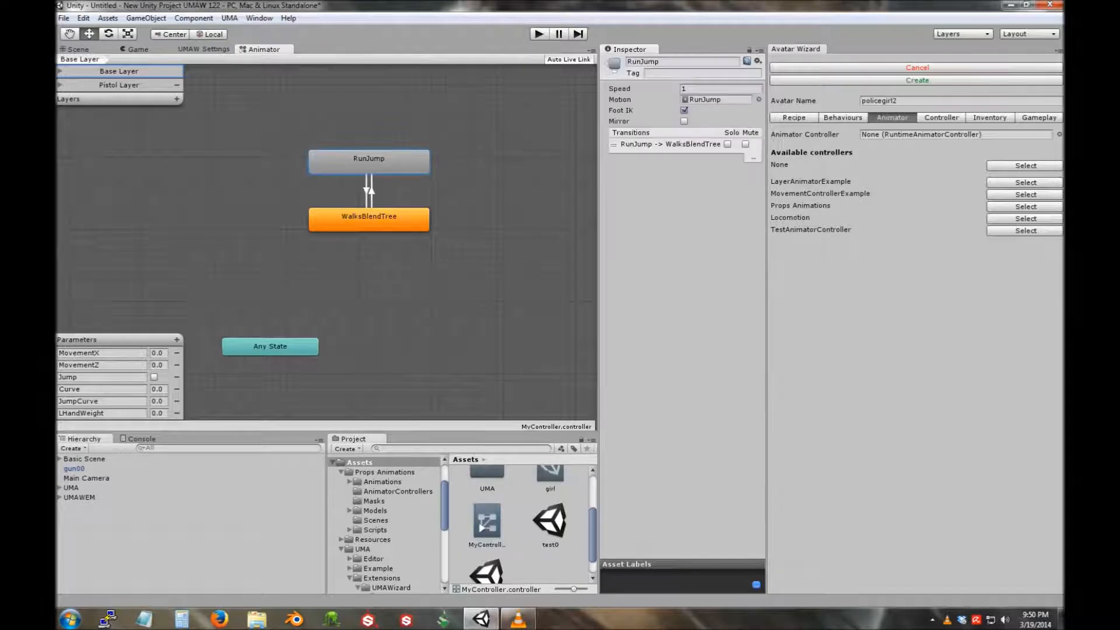
key(Delete)
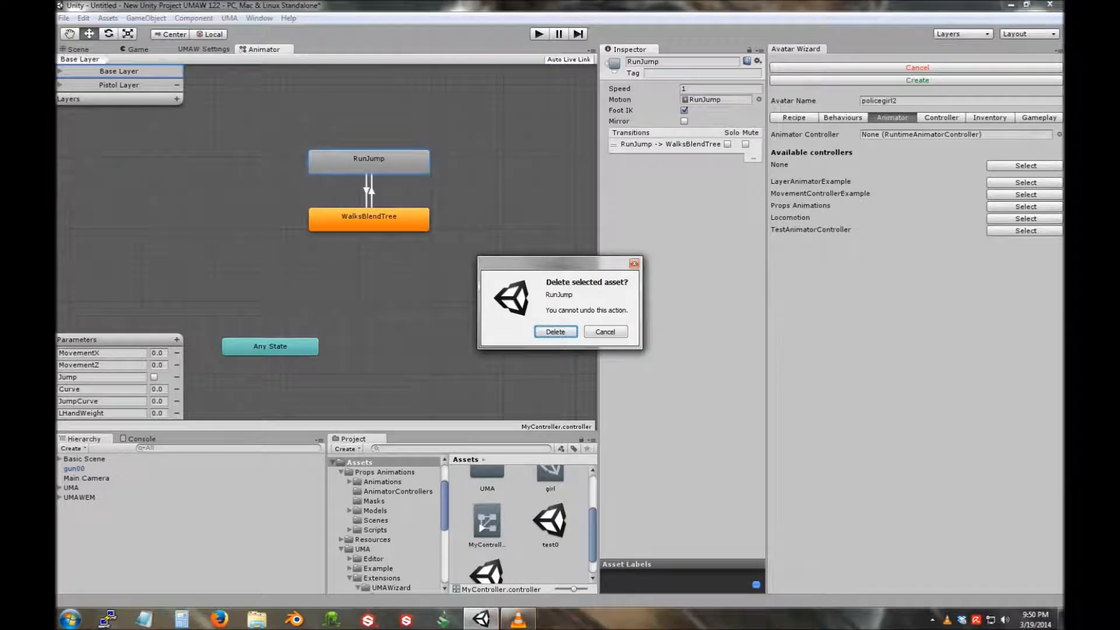
key(Return)
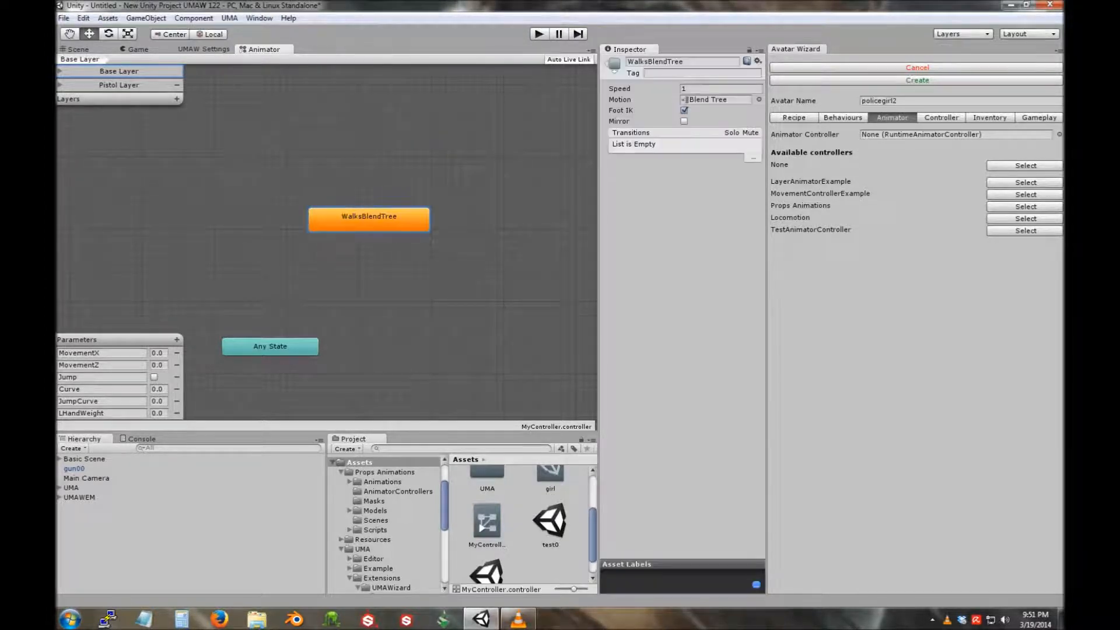
Remove the Jump, Curve, JumpCurve and LHandWeight parameters from MyController.
click(176, 377)
click(176, 401)
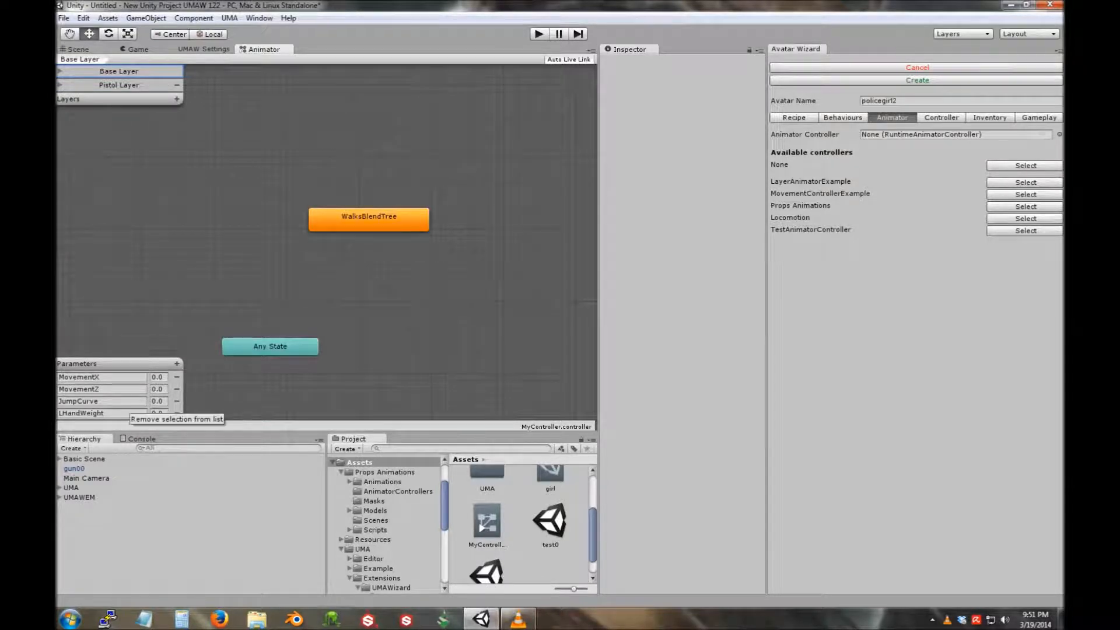
click(176, 401)
click(176, 413)
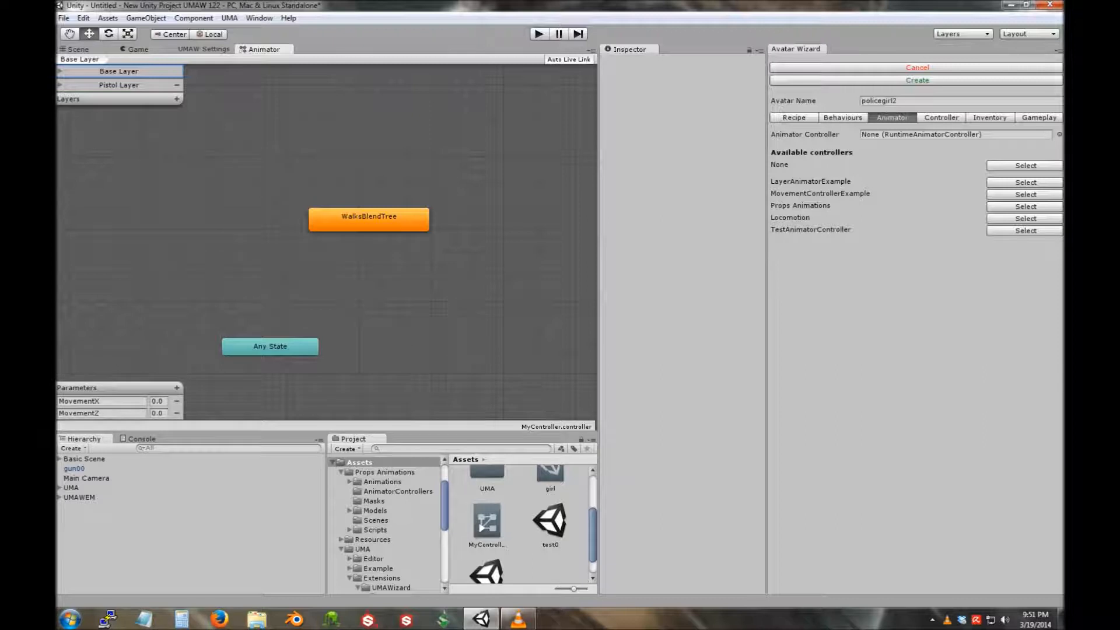
Cancel the pending creation of the policegirl2 avatar.
scroll(327, 242, up, 3)
scroll(327, 242, down, 1)
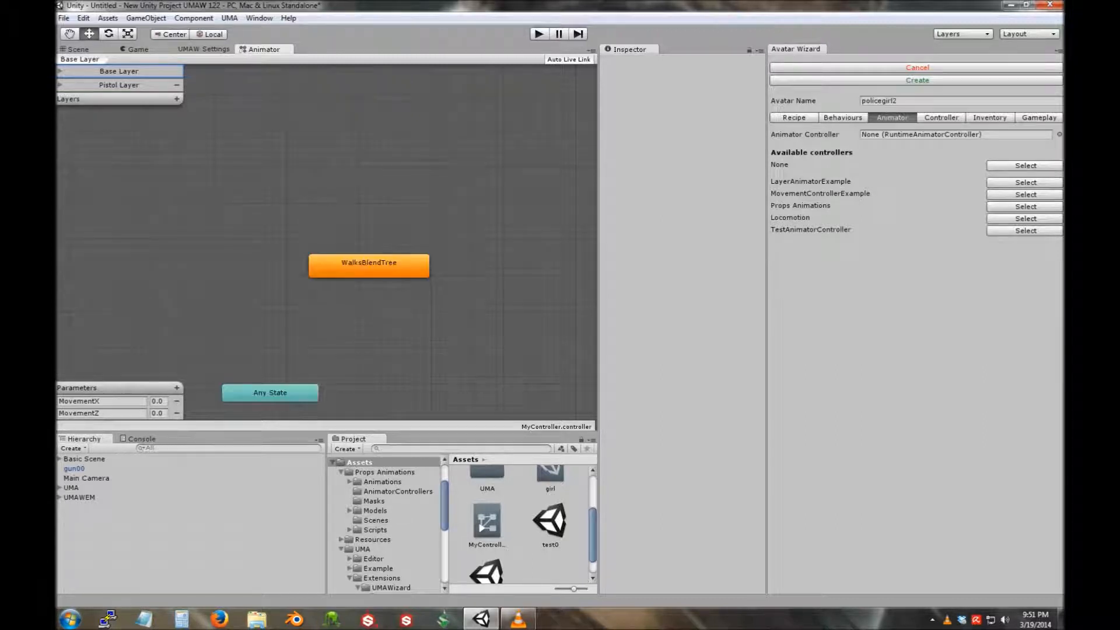
click(917, 68)
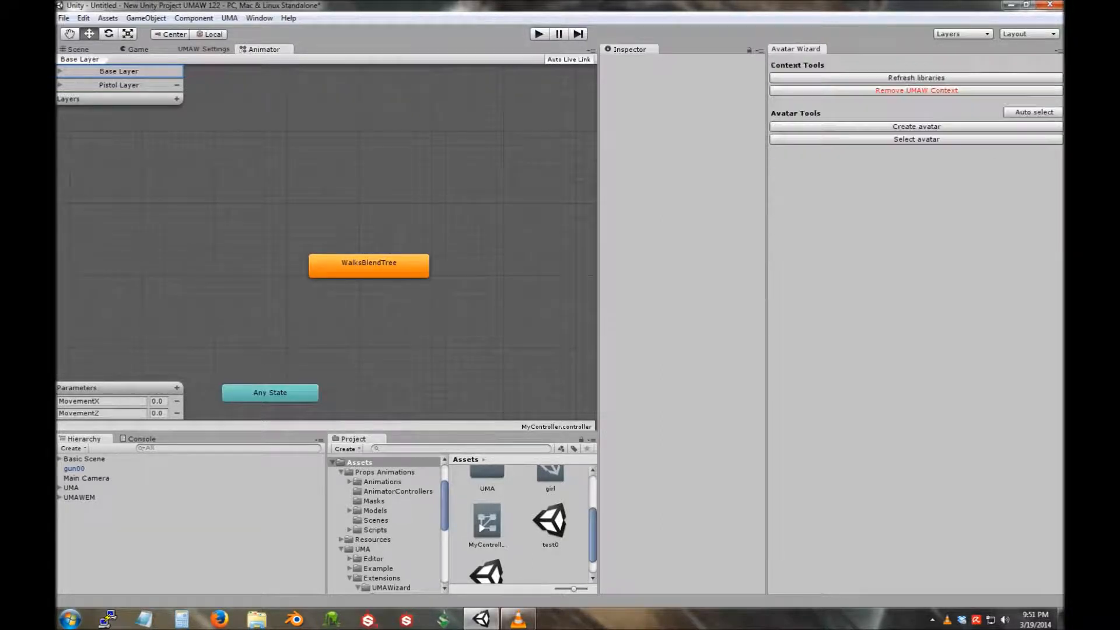
Create an empty state named WithGun just above WalksBlendTree in MyController's Base Layer.
right_click(481, 259)
mouse_move(502, 263)
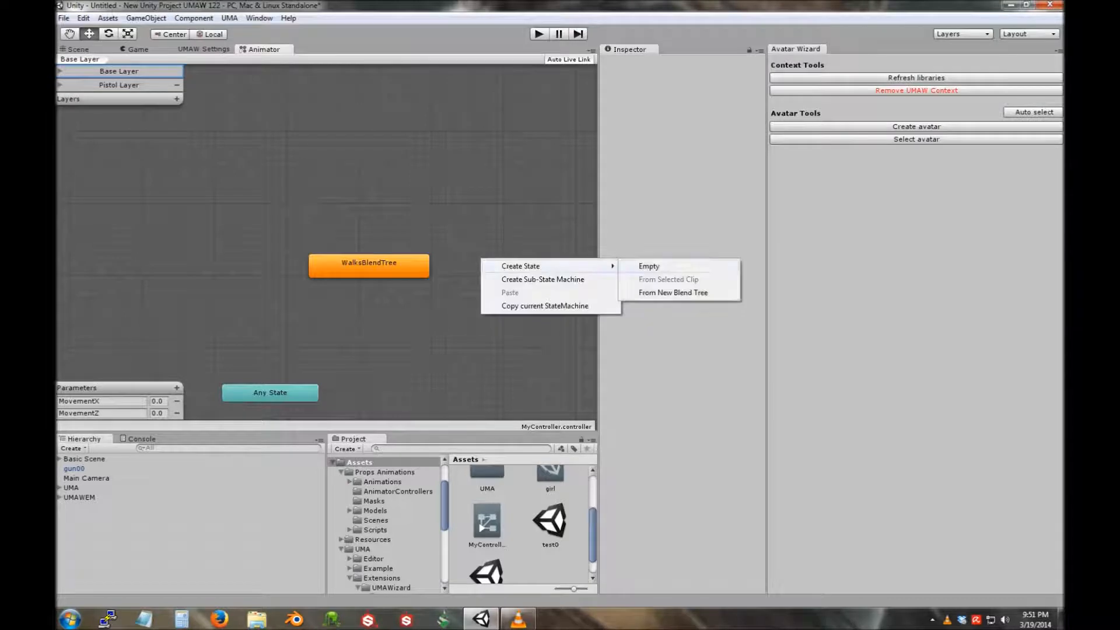
click(647, 266)
drag(347, 215, 369, 222)
click(681, 61)
text(WithGun)
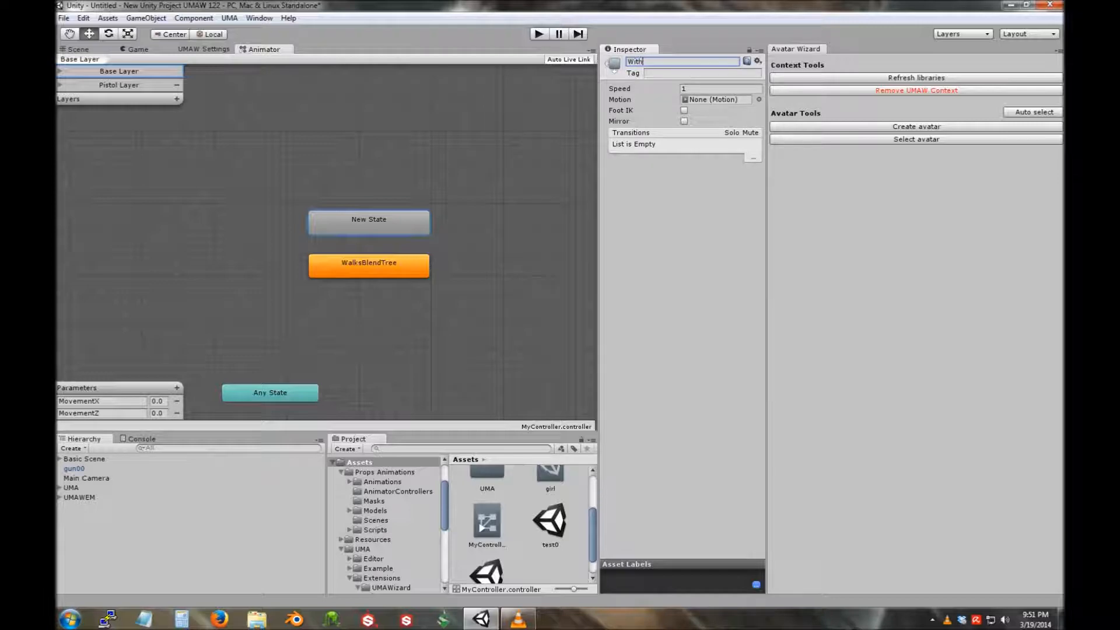
key(Return)
Create another empty state beside WithGun, level with it, and name it Reload State.
right_click(387, 154)
mouse_move(426, 161)
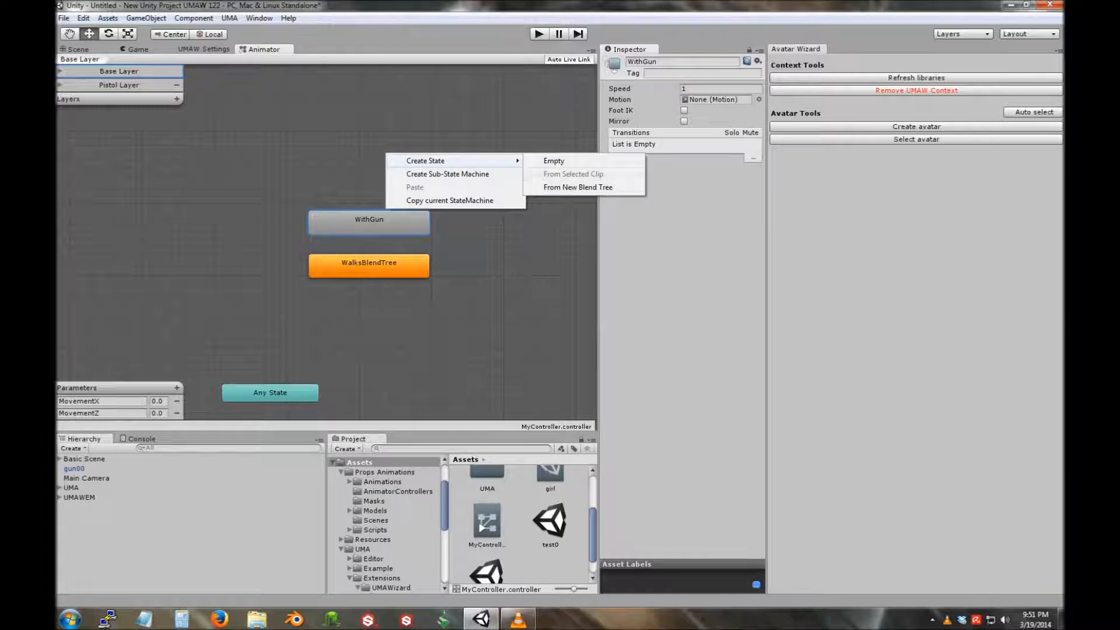
click(553, 160)
drag(443, 164, 506, 225)
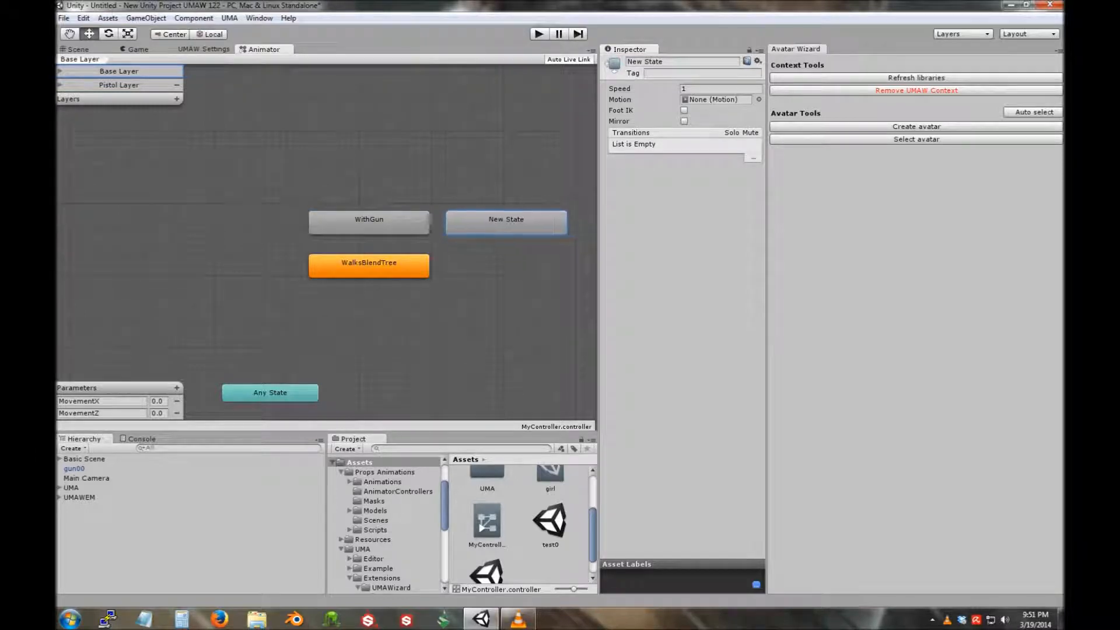
click(641, 61)
text(Reload State)
key(Return)
Create a third empty state named Fire Weapon and line it up directly above WithGun.
right_click(412, 110)
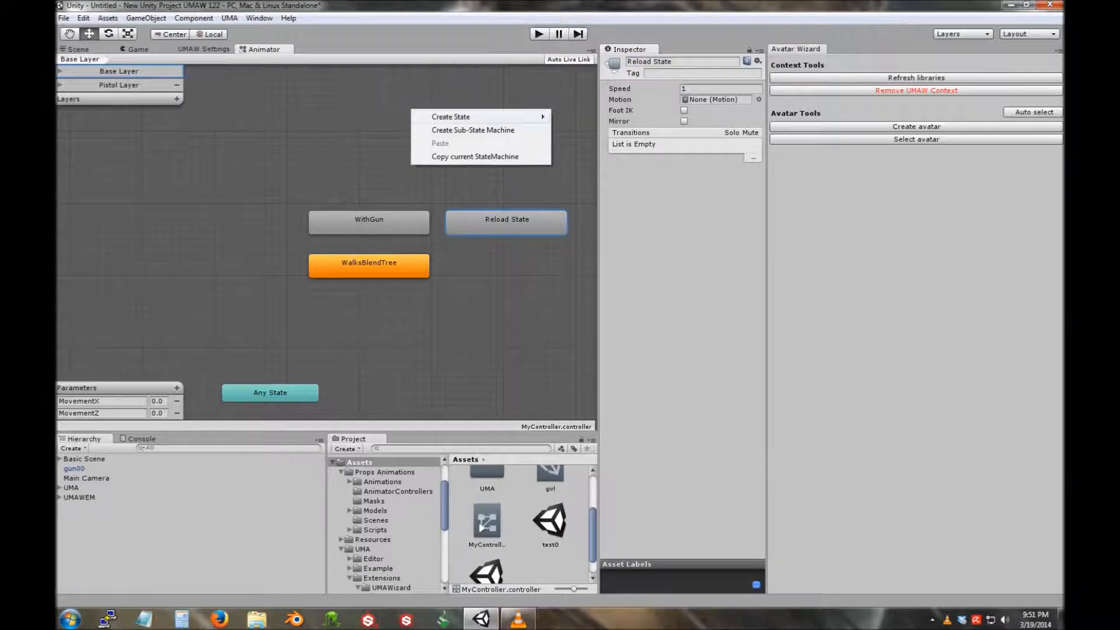
mouse_move(461, 117)
click(579, 116)
drag(467, 120, 374, 173)
click(683, 61)
text(Fire W)
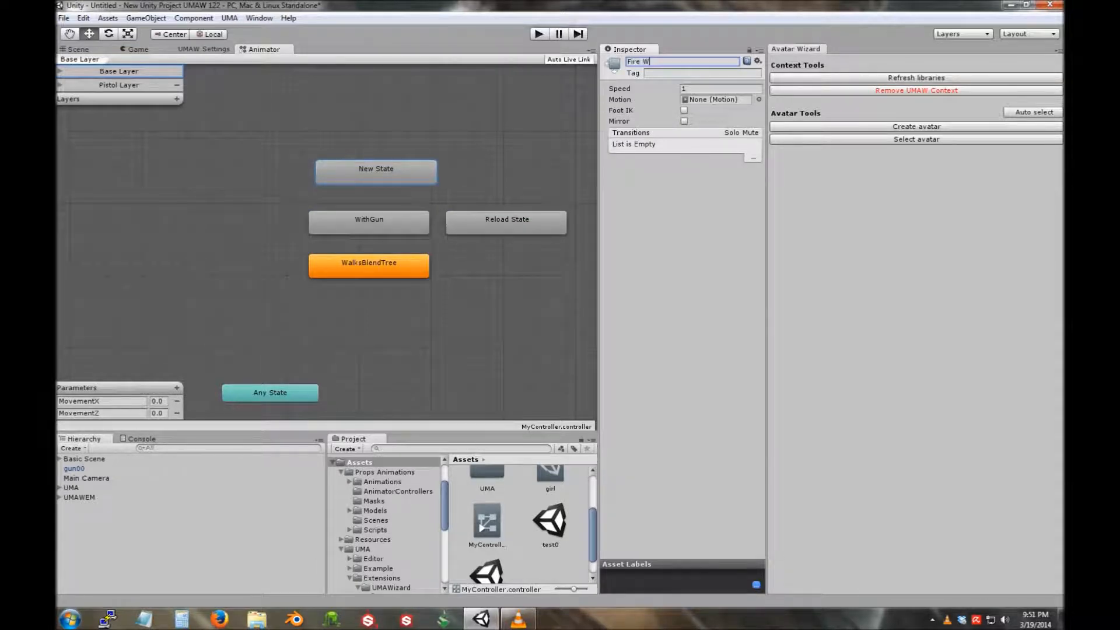
text(eapon)
key(Return)
drag(376, 173, 370, 172)
Assign the PistolReload animation as the motion of Reload State.
click(507, 223)
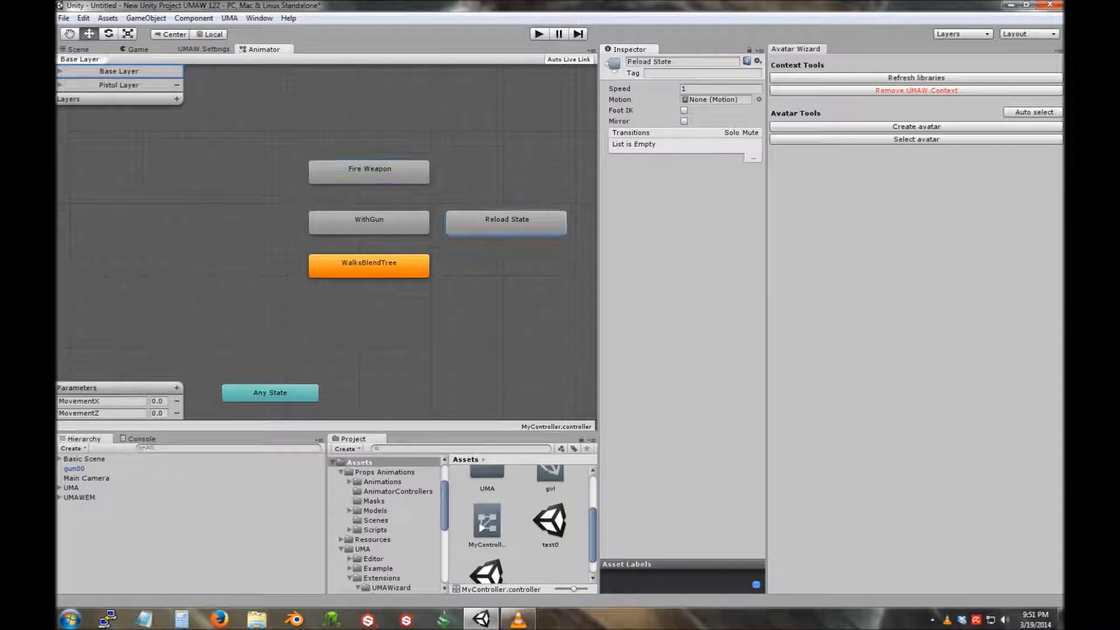
click(759, 100)
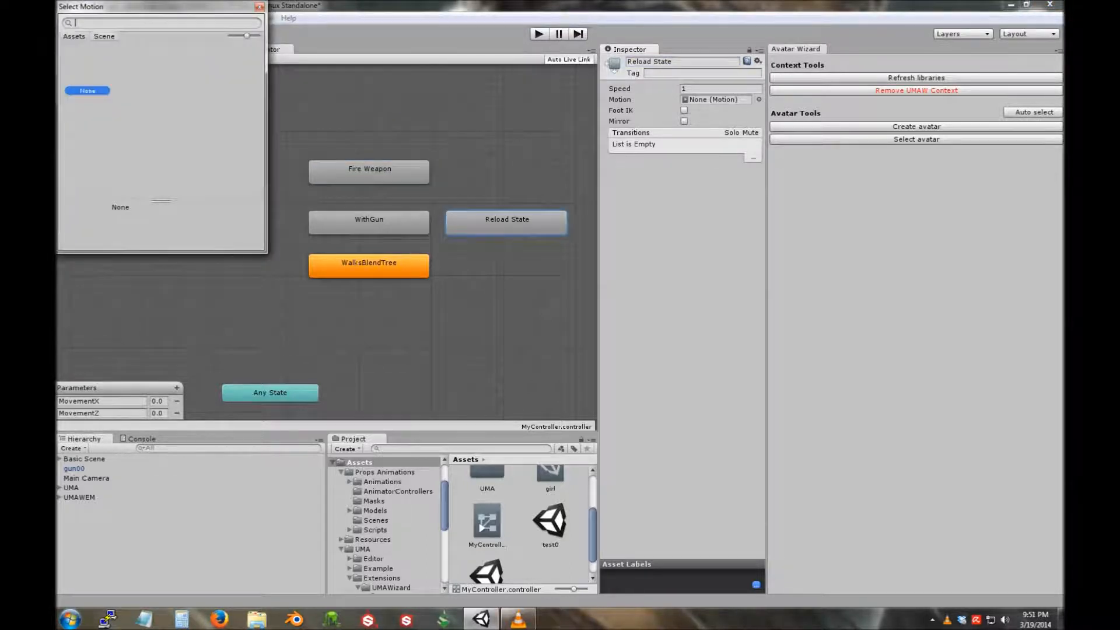
text(pistol)
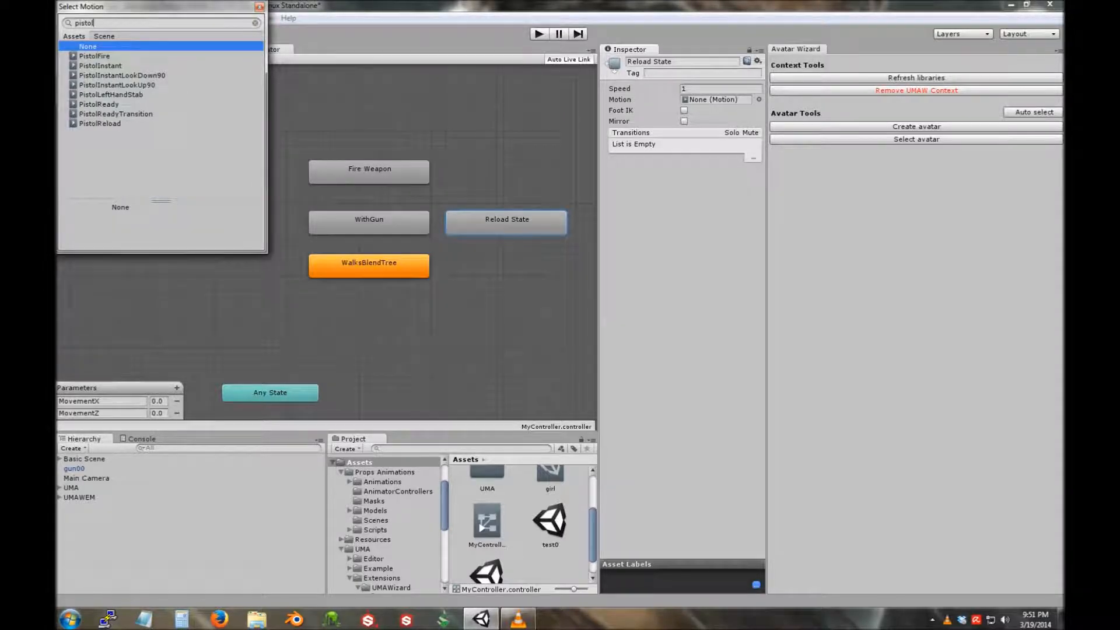
double_click(100, 123)
Assign the PistolFire animation as the motion of the Fire Weapon state.
click(369, 172)
click(759, 100)
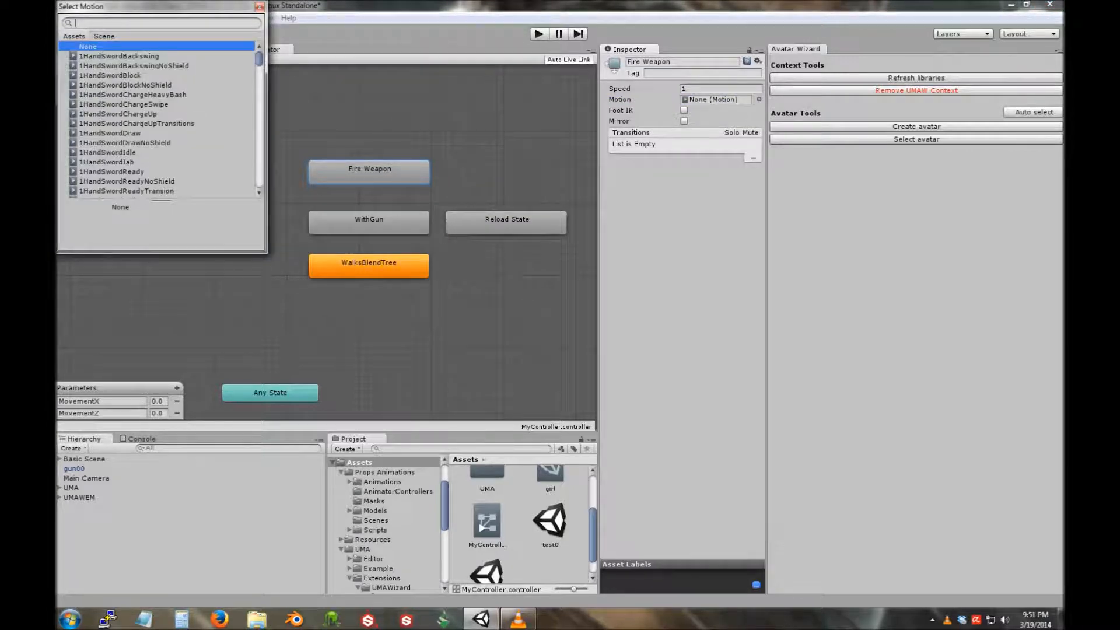
text(pistol)
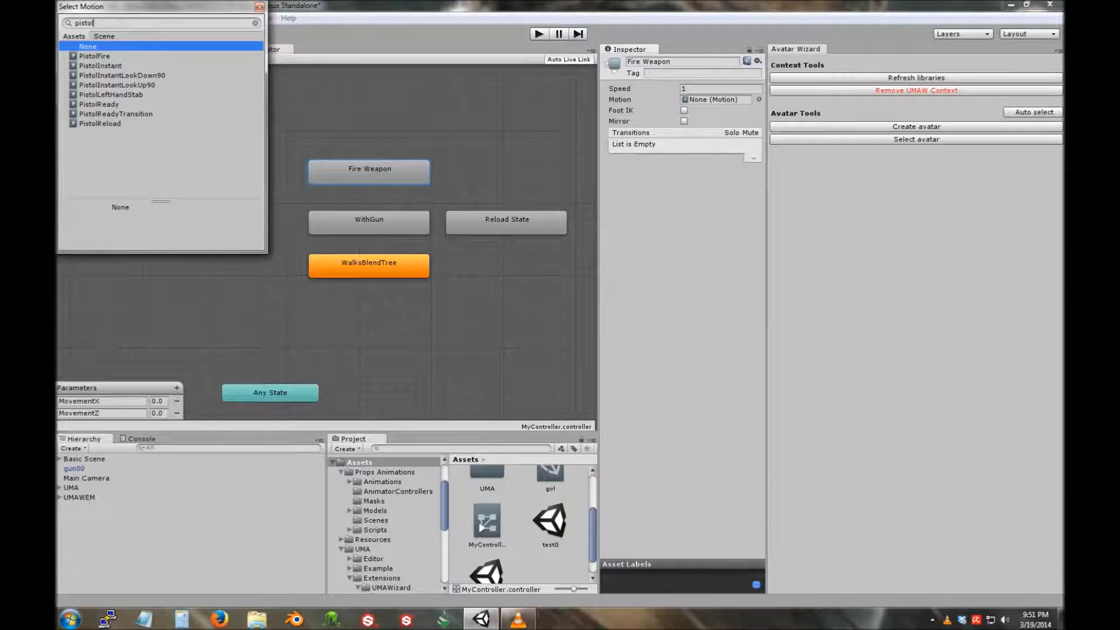
double_click(95, 56)
Assign the PistolReady animation as the motion of the WithGun state.
click(369, 223)
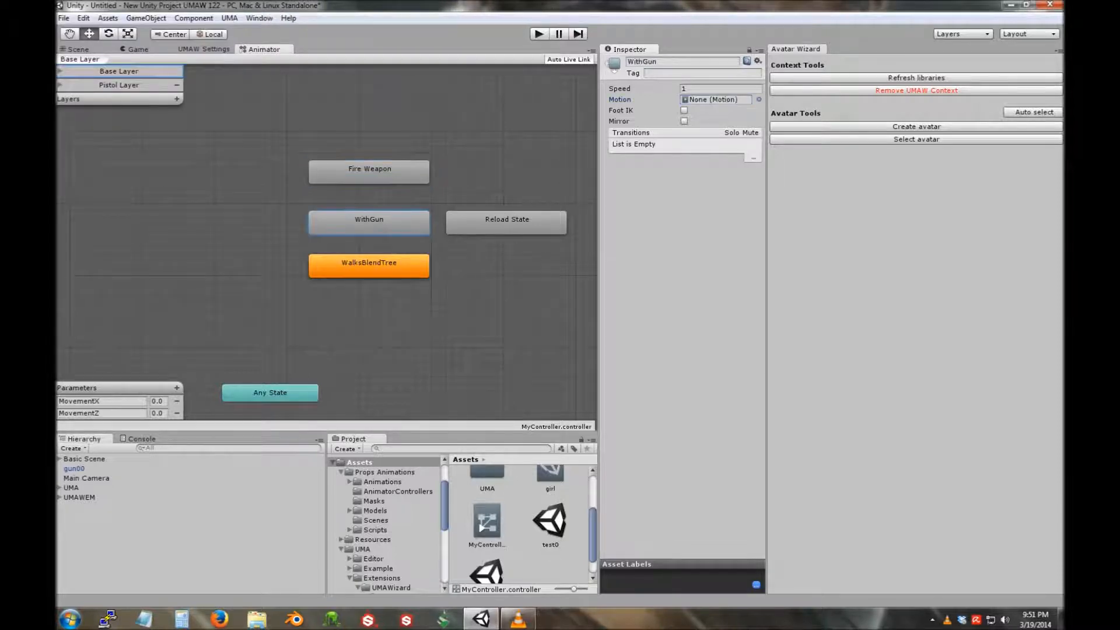
click(759, 99)
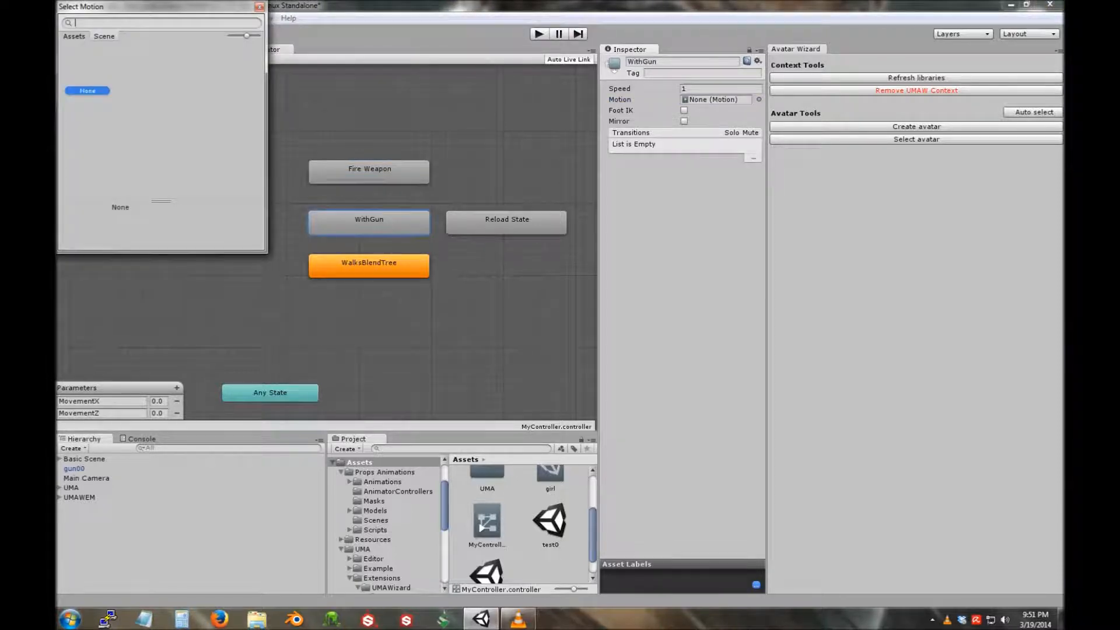
click(75, 36)
text(pistol)
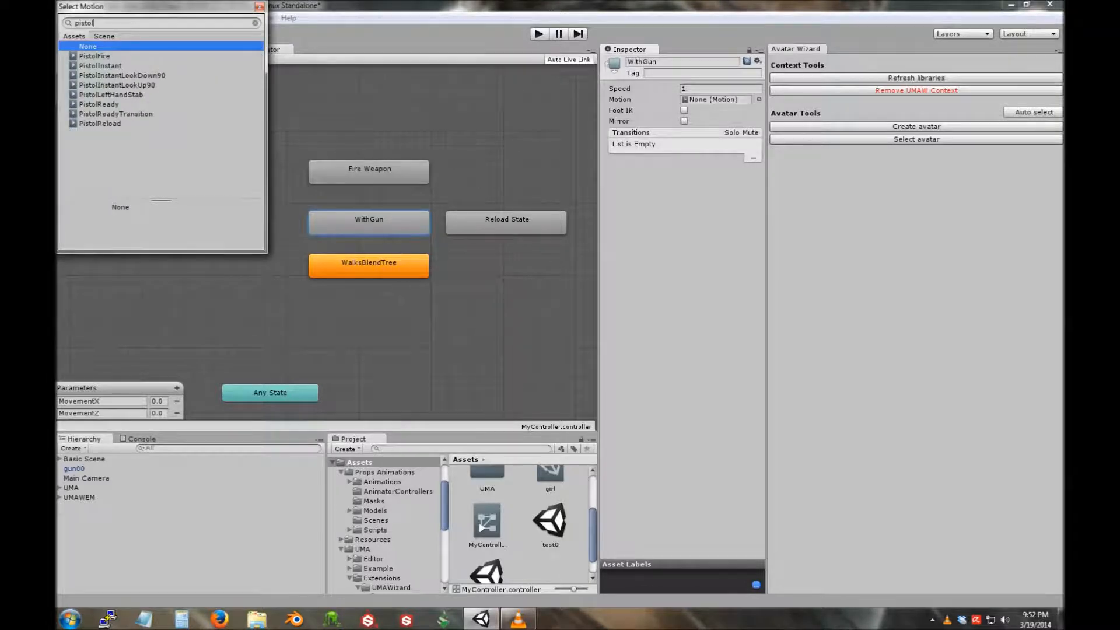
double_click(99, 104)
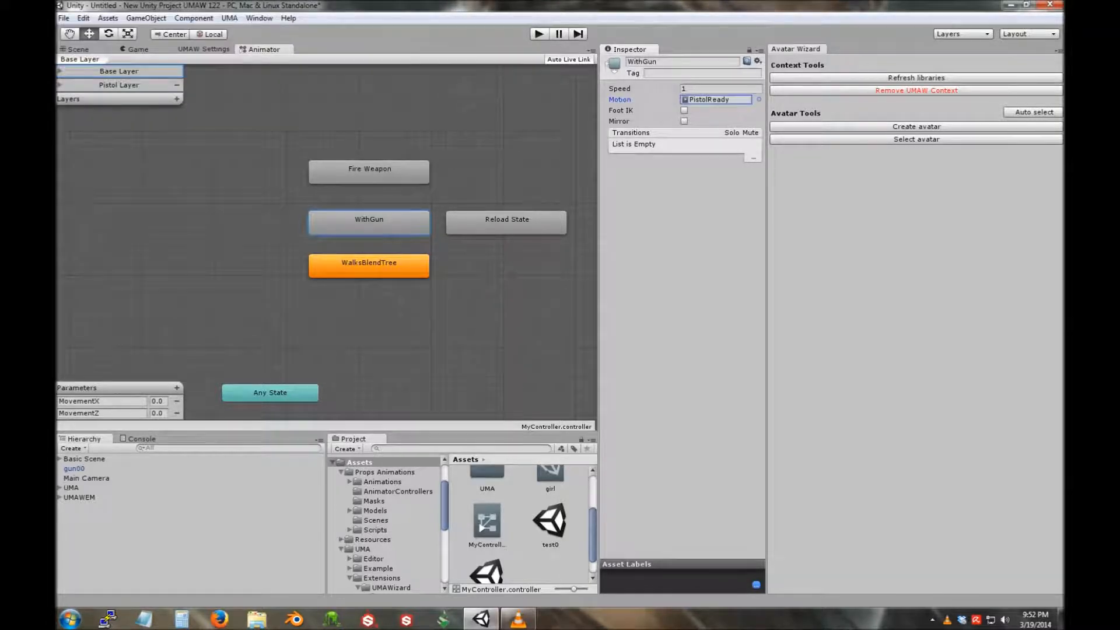
Move Fire Weapon slightly closer to WithGun and make transitions in both directions between WalksBlendTree and WithGun.
click(506, 223)
drag(369, 172, 369, 179)
click(369, 267)
right_click(370, 266)
click(408, 275)
click(370, 225)
right_click(354, 227)
right_click(350, 226)
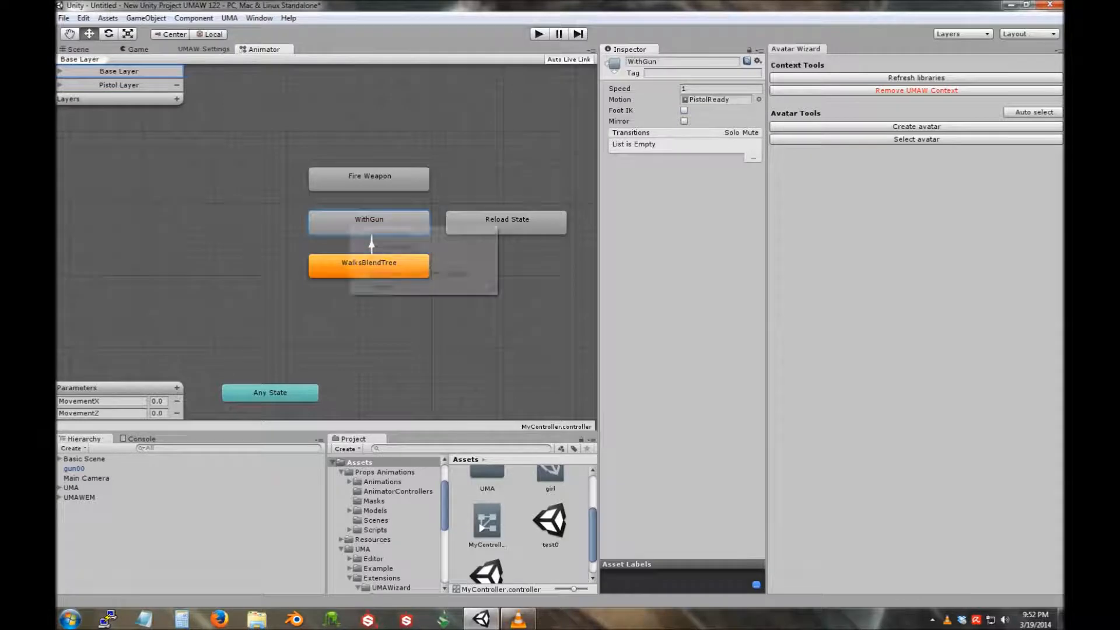
click(373, 234)
click(370, 262)
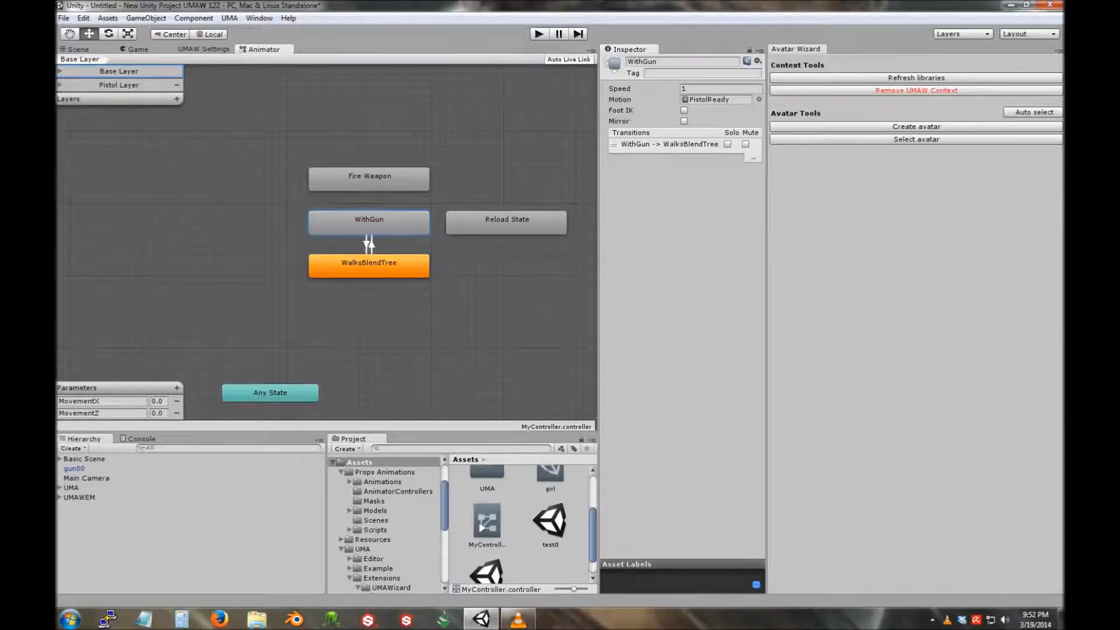
Make transitions in both directions between WithGun and Reload State.
right_click(407, 217)
click(437, 224)
click(501, 223)
right_click(466, 223)
click(491, 231)
click(405, 223)
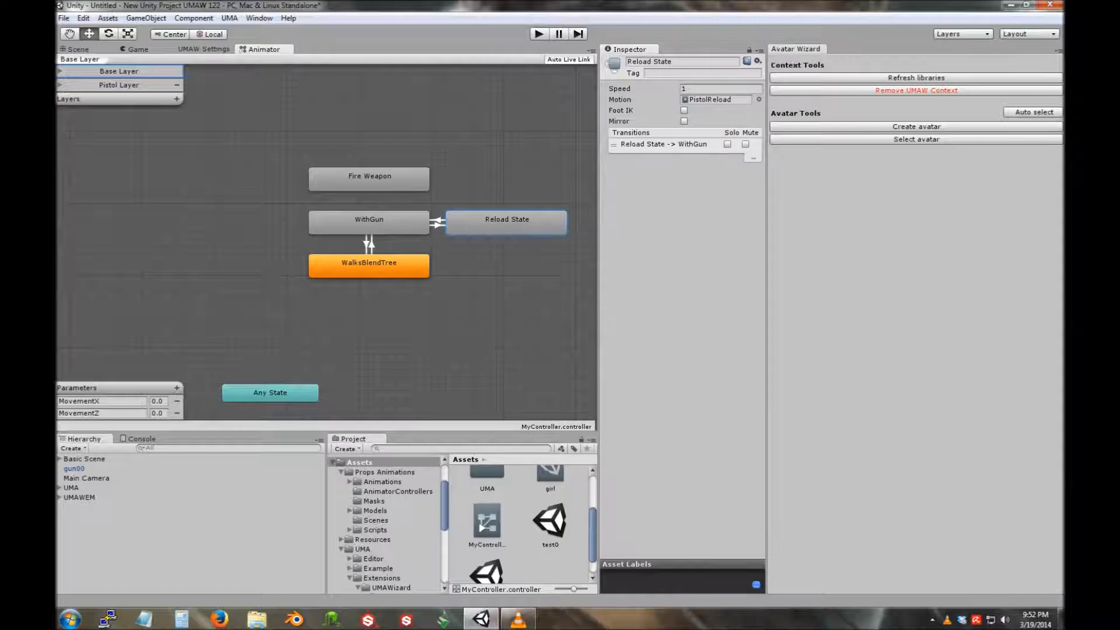
Make transitions in both directions between WithGun and Fire Weapon.
click(375, 216)
right_click(375, 217)
click(403, 224)
click(373, 182)
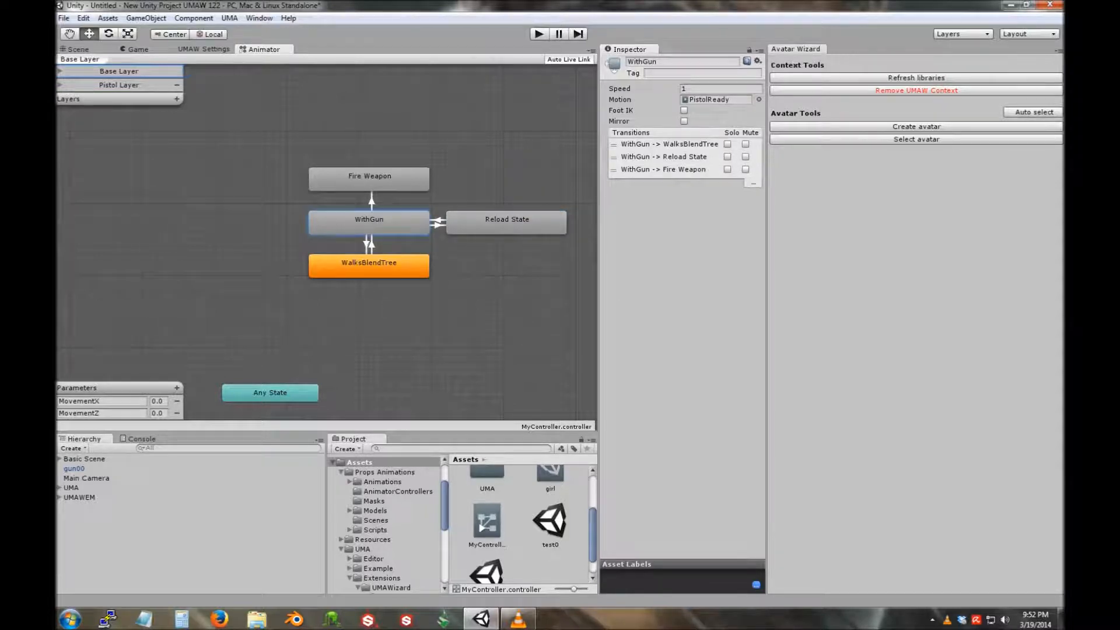
click(370, 180)
right_click(367, 181)
click(400, 187)
click(373, 221)
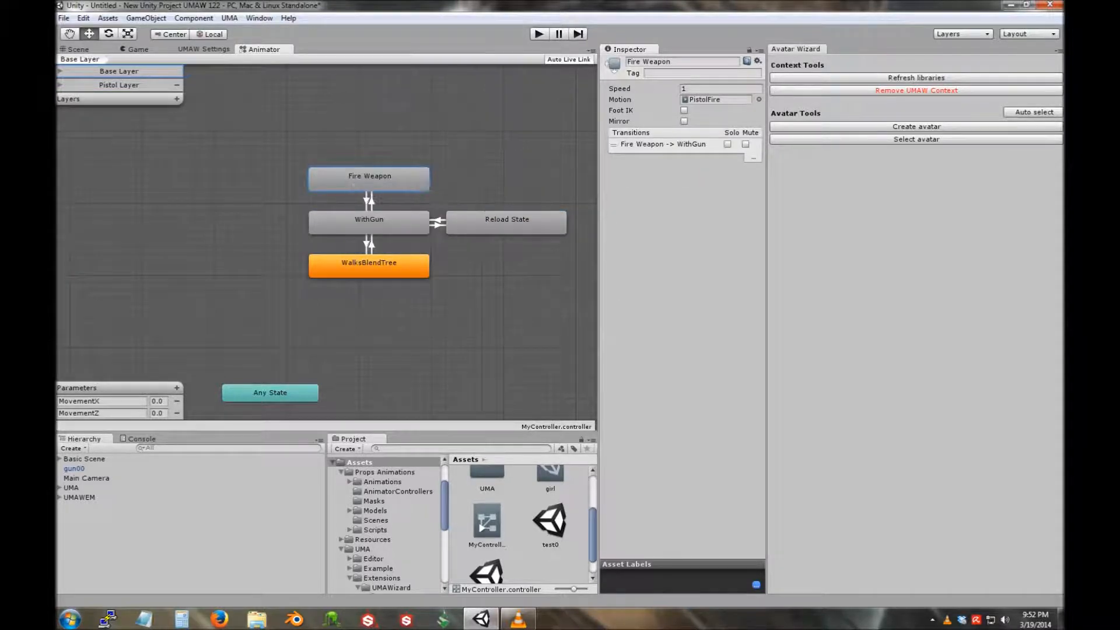
Add two Bool parameters named Reload and Fire to the controller.
click(177, 388)
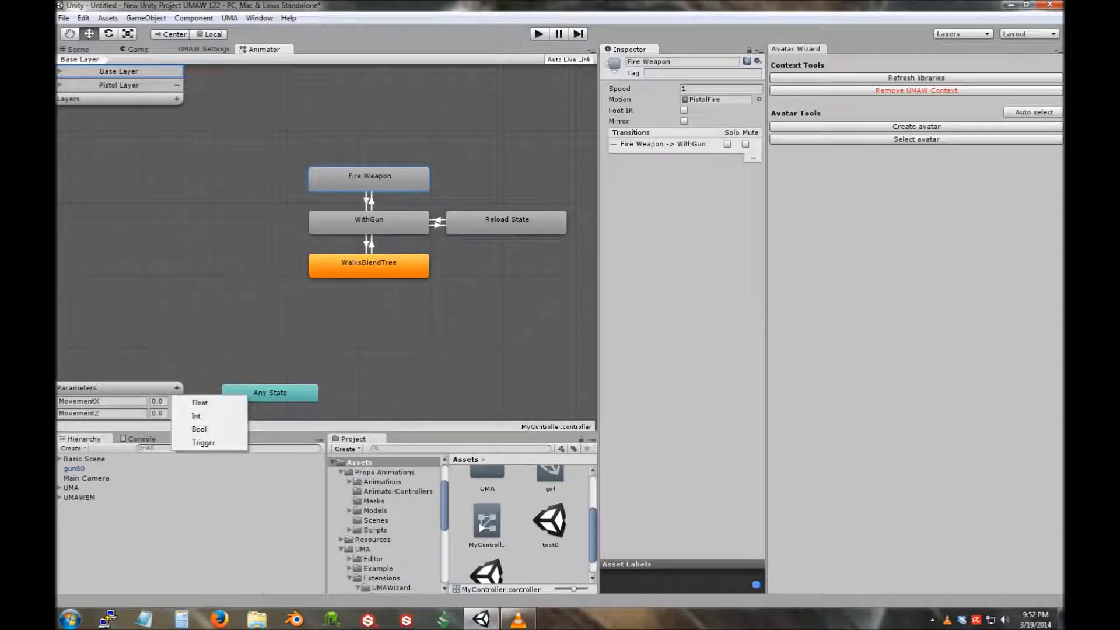
click(199, 429)
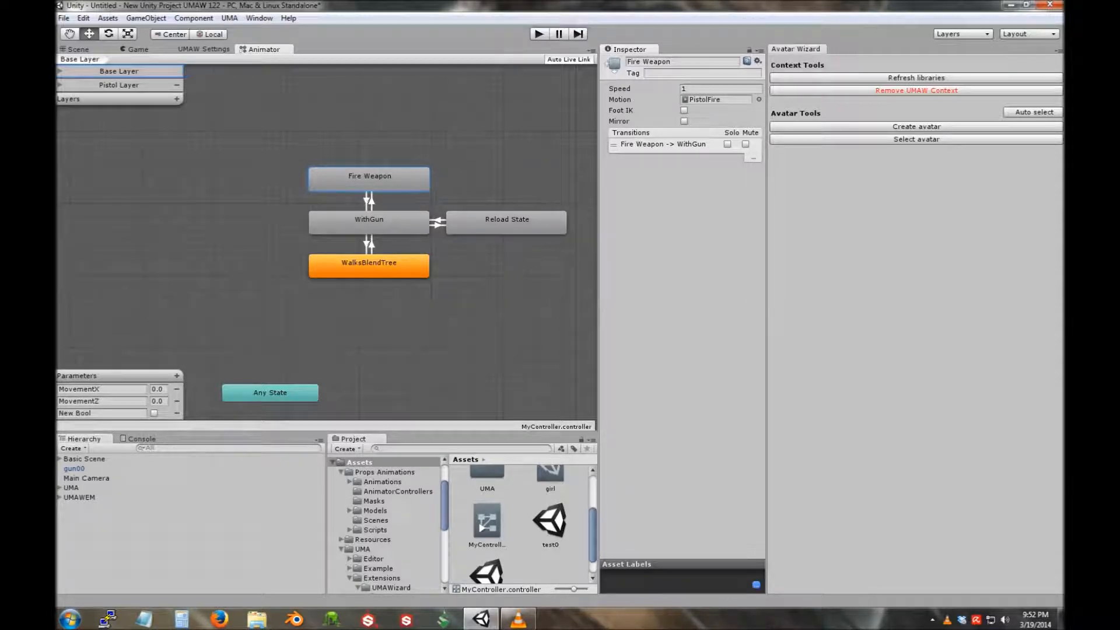
text(Reload)
click(177, 376)
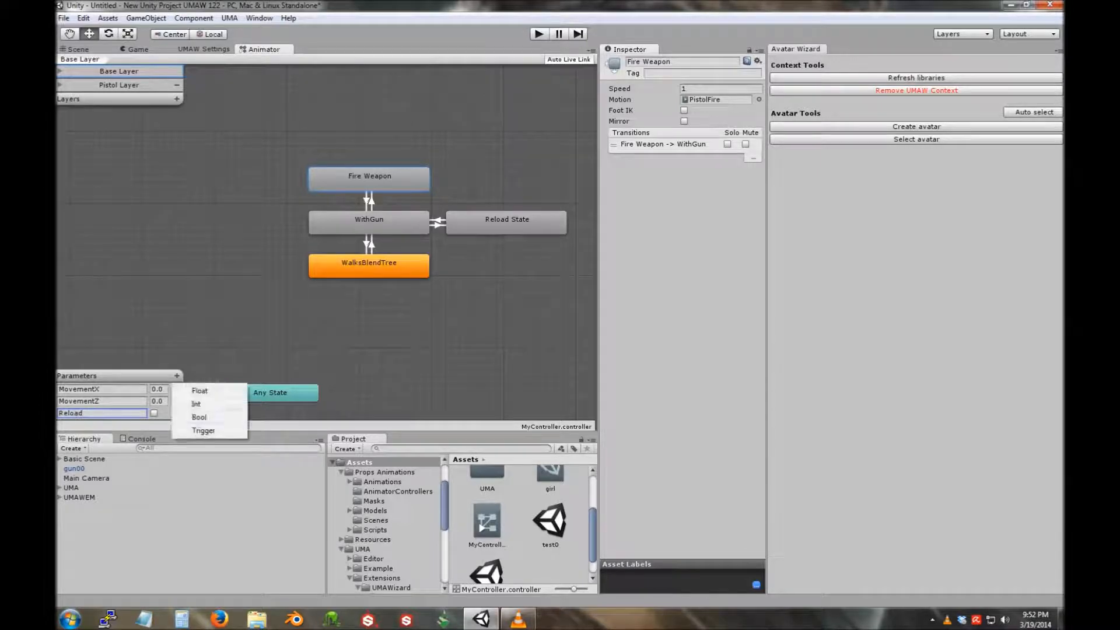
click(199, 417)
text(Fire)
key(Return)
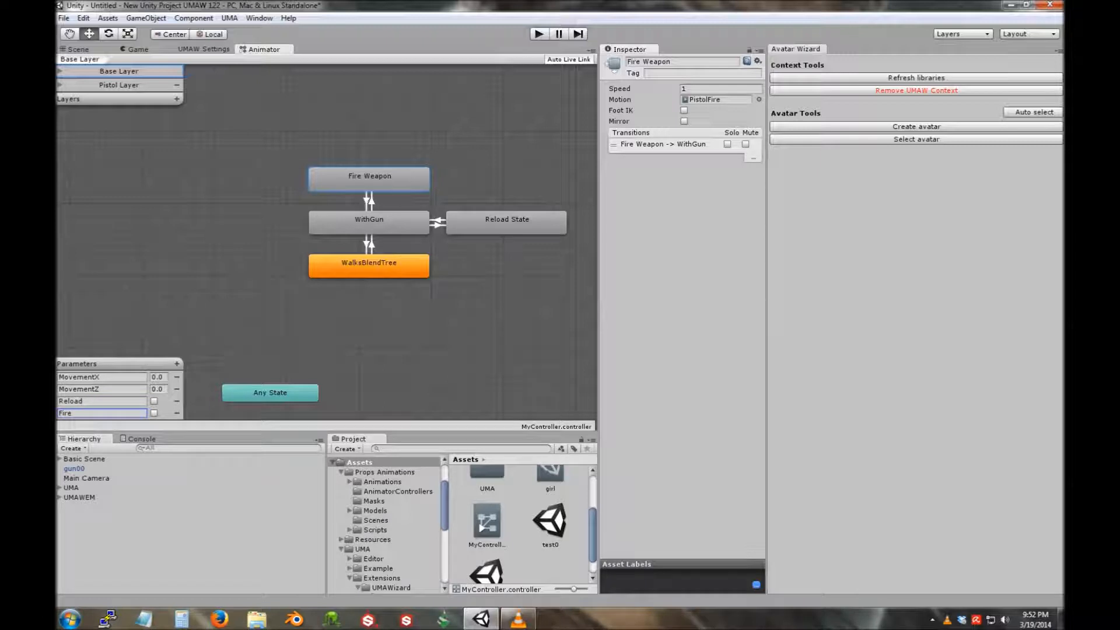
Add a third Bool parameter named gun to the controller.
click(176, 364)
click(199, 405)
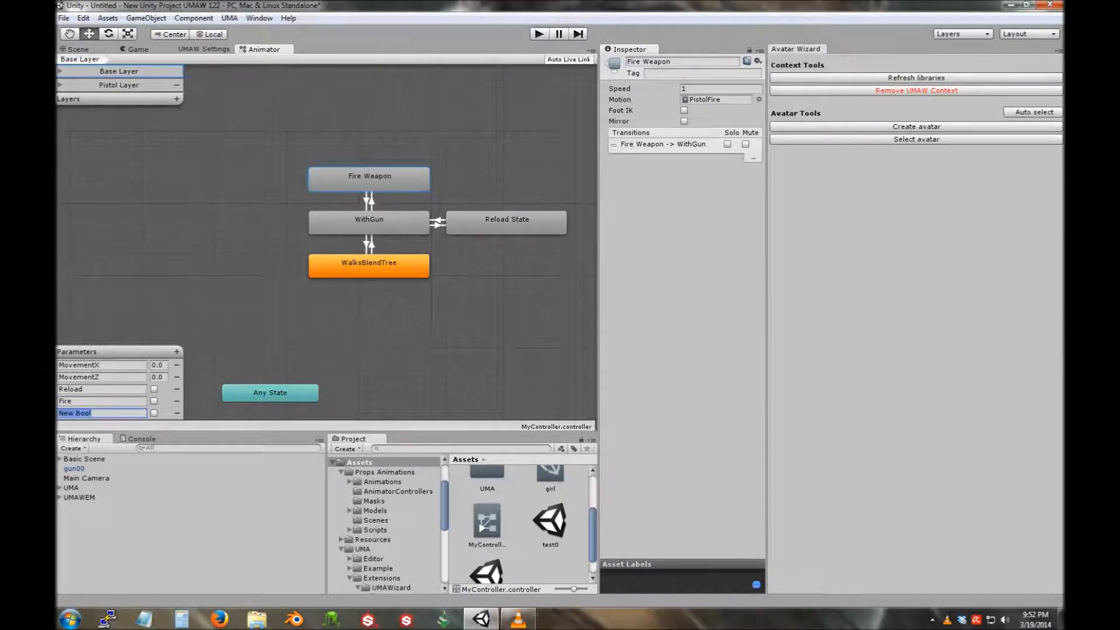
text(gun)
key(Return)
click(246, 292)
click(72, 413)
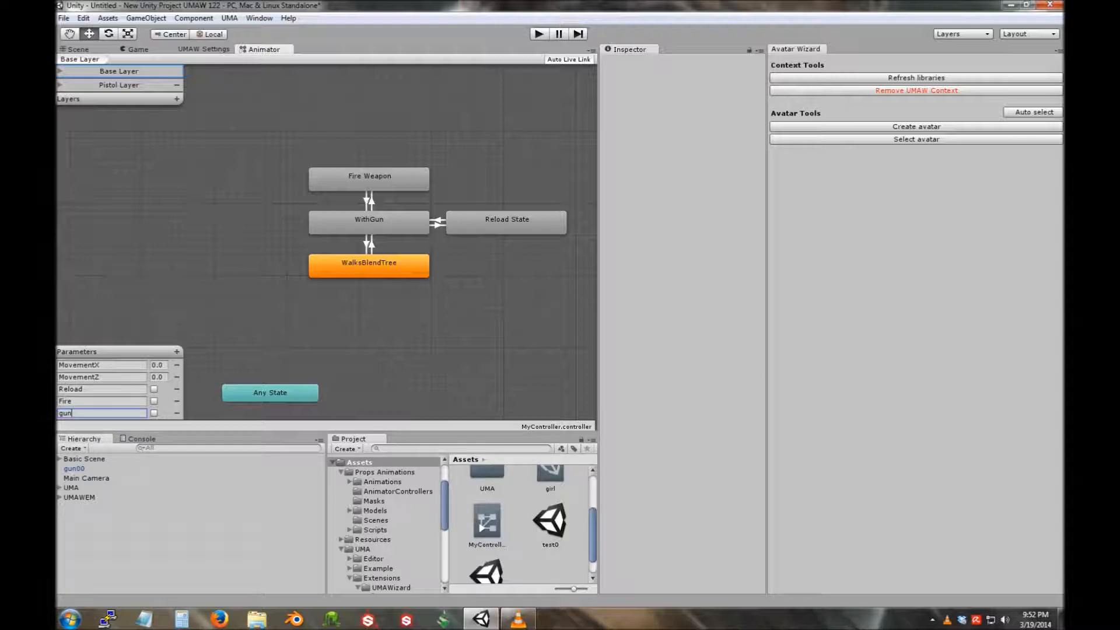
Set the condition of the WalksBlendTree to WithGun transition to gun being true.
click(371, 245)
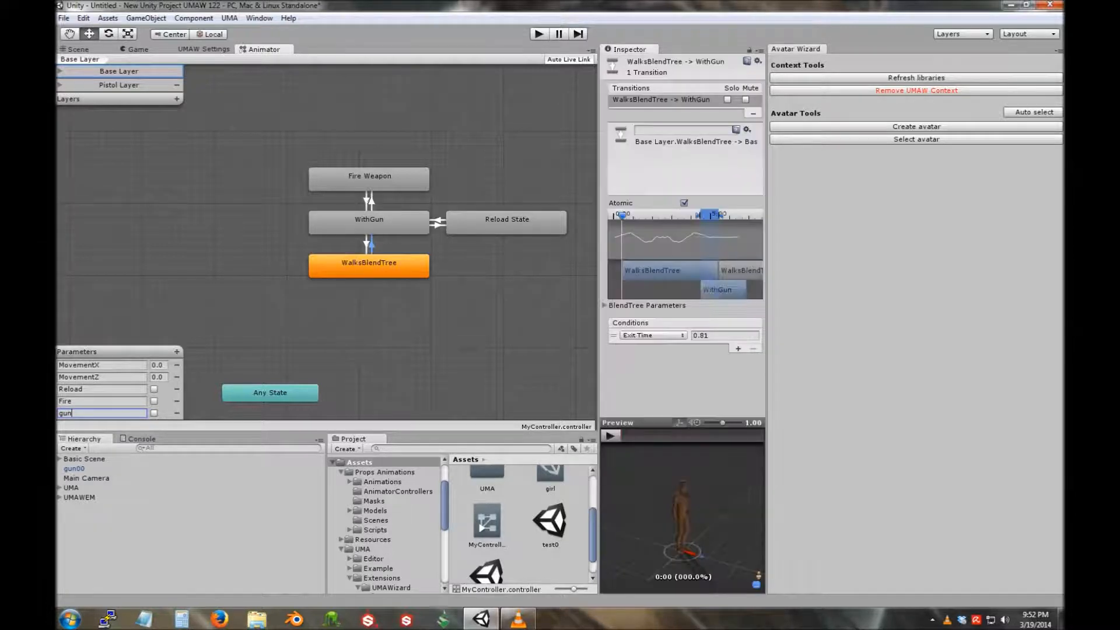
click(653, 335)
click(642, 403)
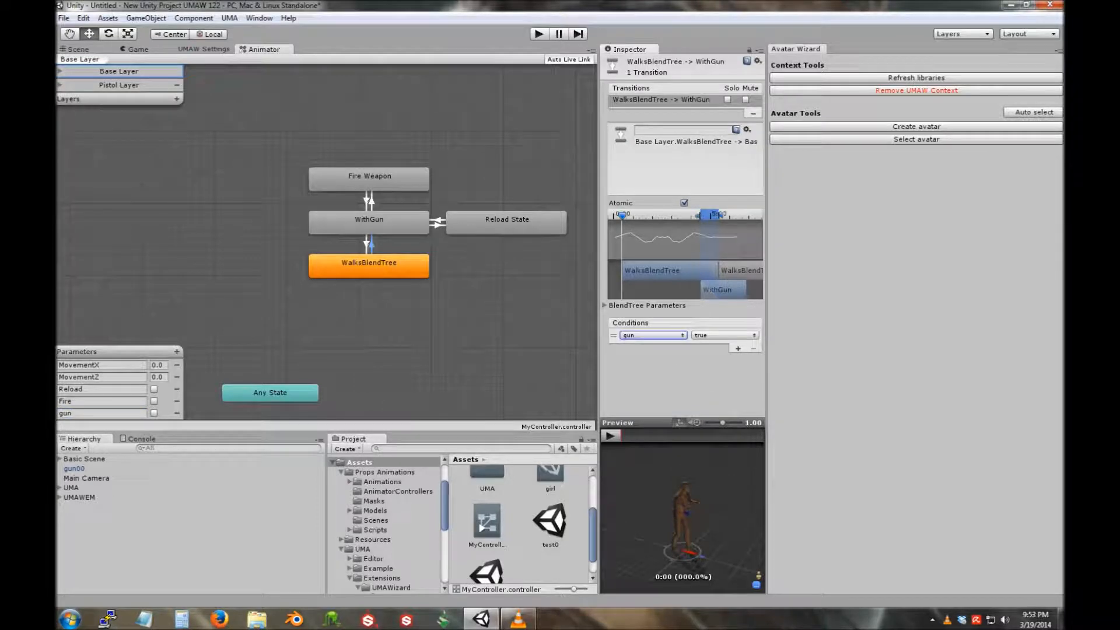
Set the condition of the WithGun to WalksBlendTree transition to gun being false.
click(366, 243)
click(614, 335)
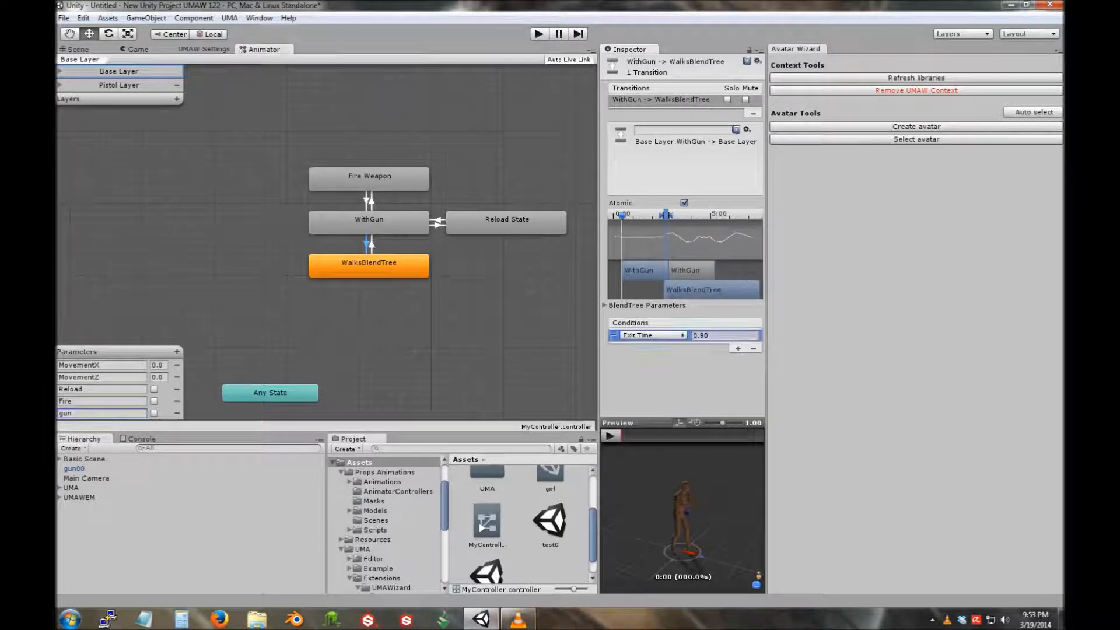
click(653, 335)
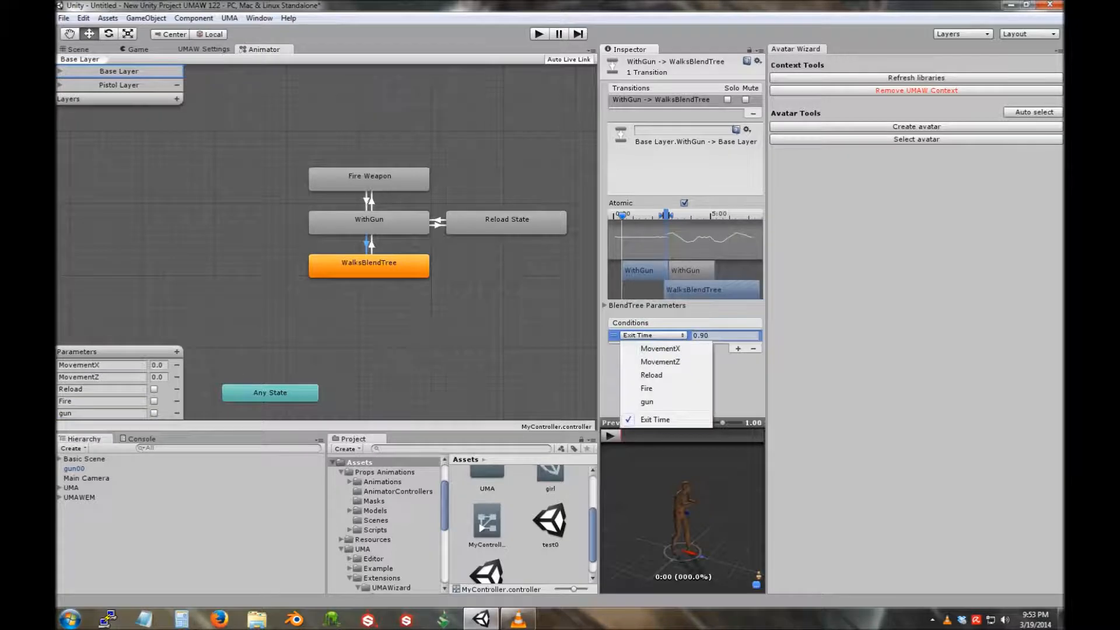
click(647, 402)
click(725, 335)
click(719, 362)
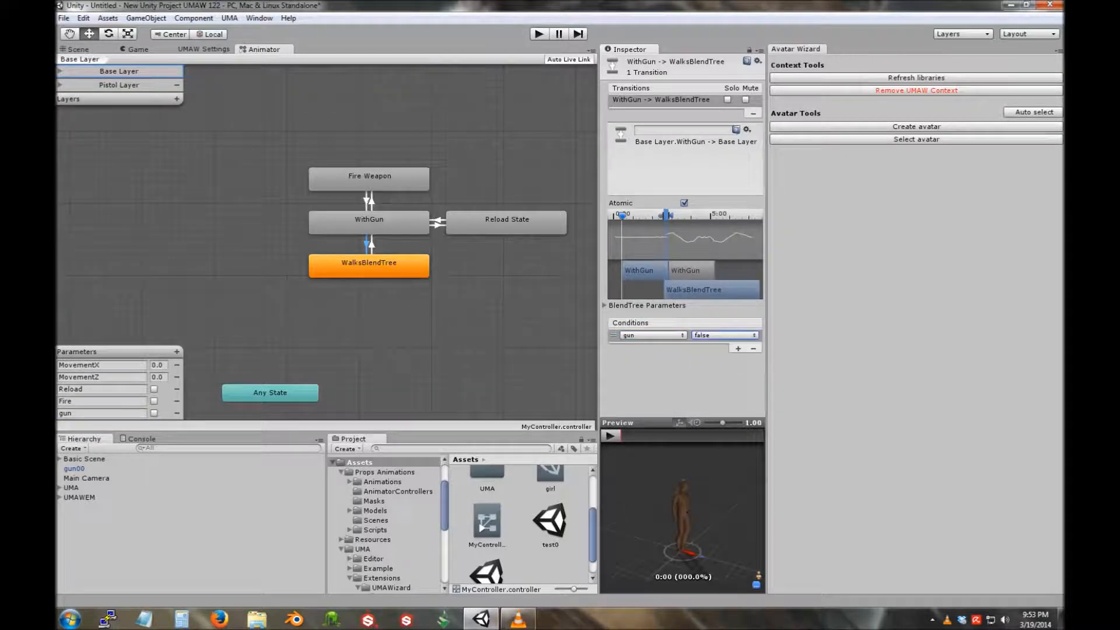
Set the WithGun to Reload State transition's condition to Reload being true and check the return transition's condition.
click(437, 225)
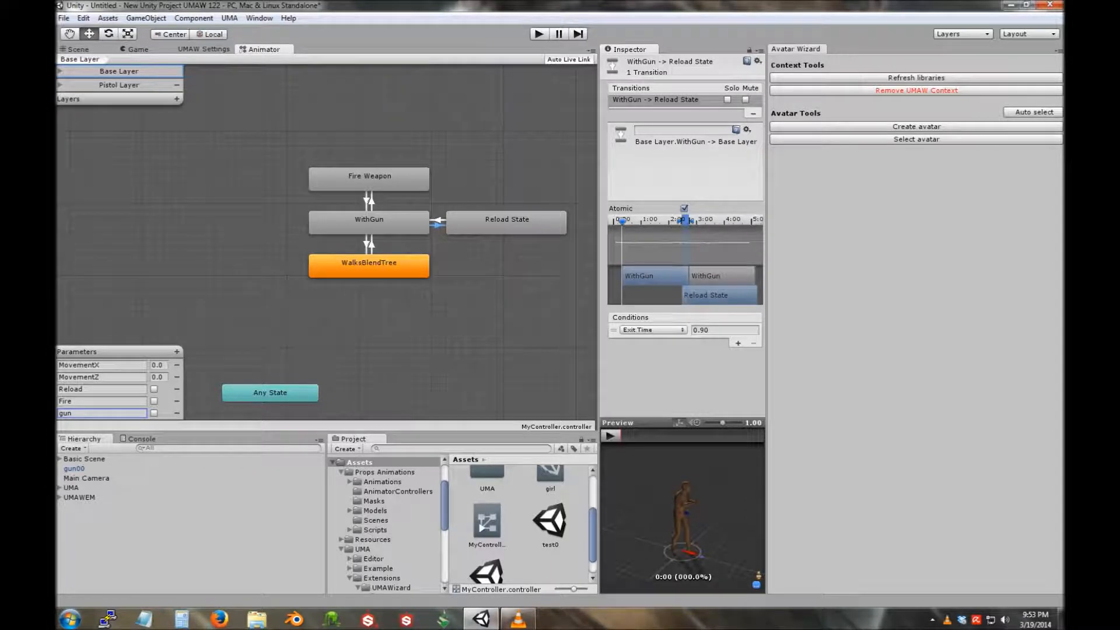
click(652, 330)
click(647, 374)
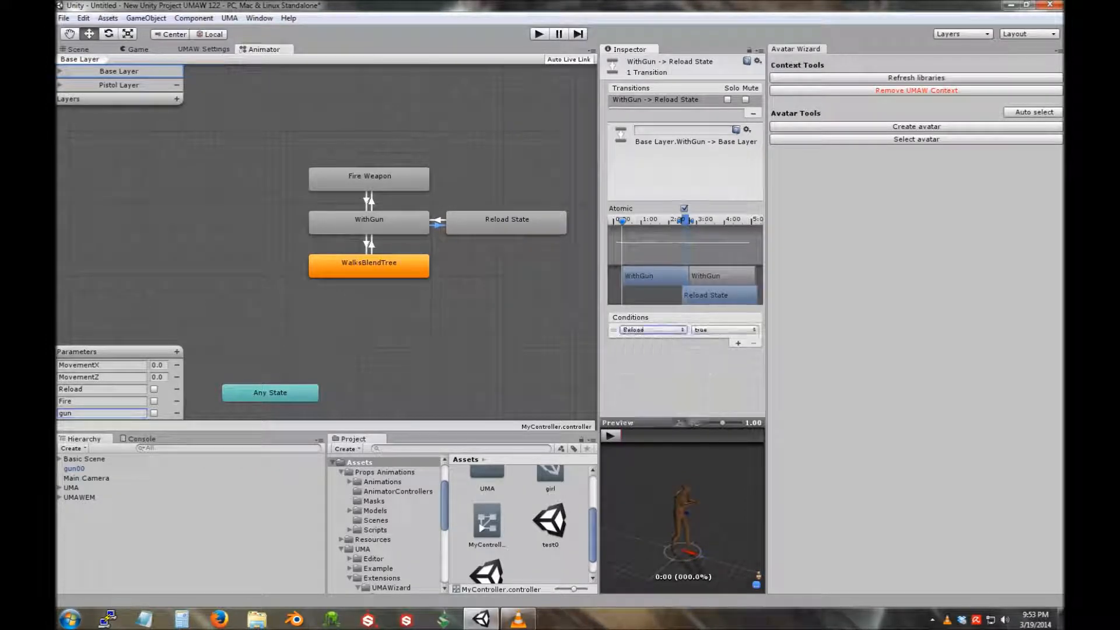
click(438, 220)
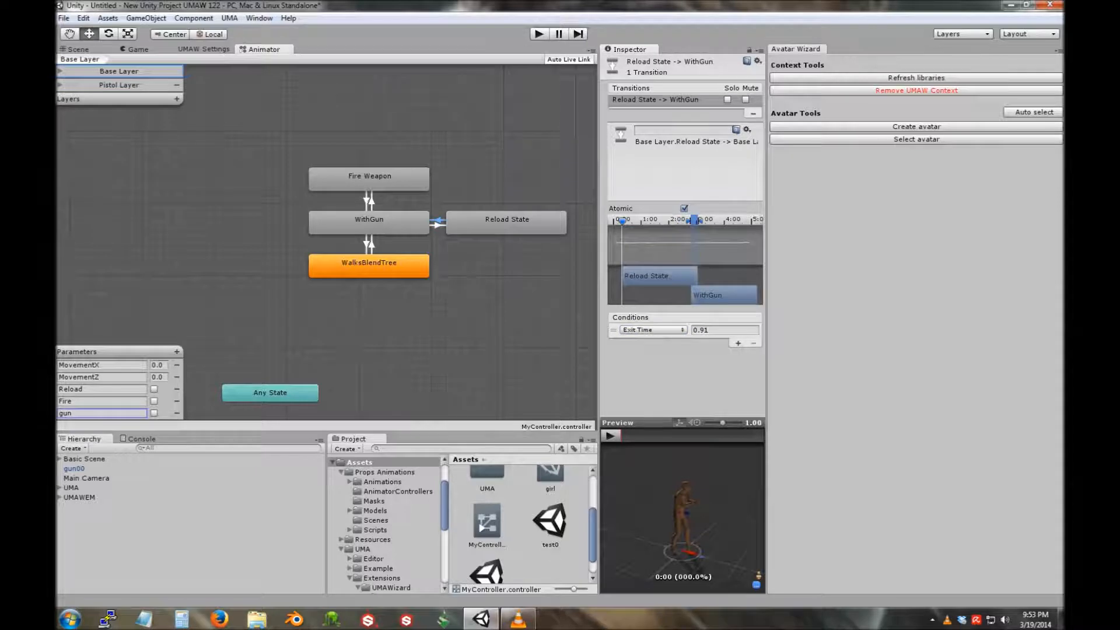
Set the WithGun to Fire Weapon transition's condition to Fire being true and check the return transition's condition.
click(372, 202)
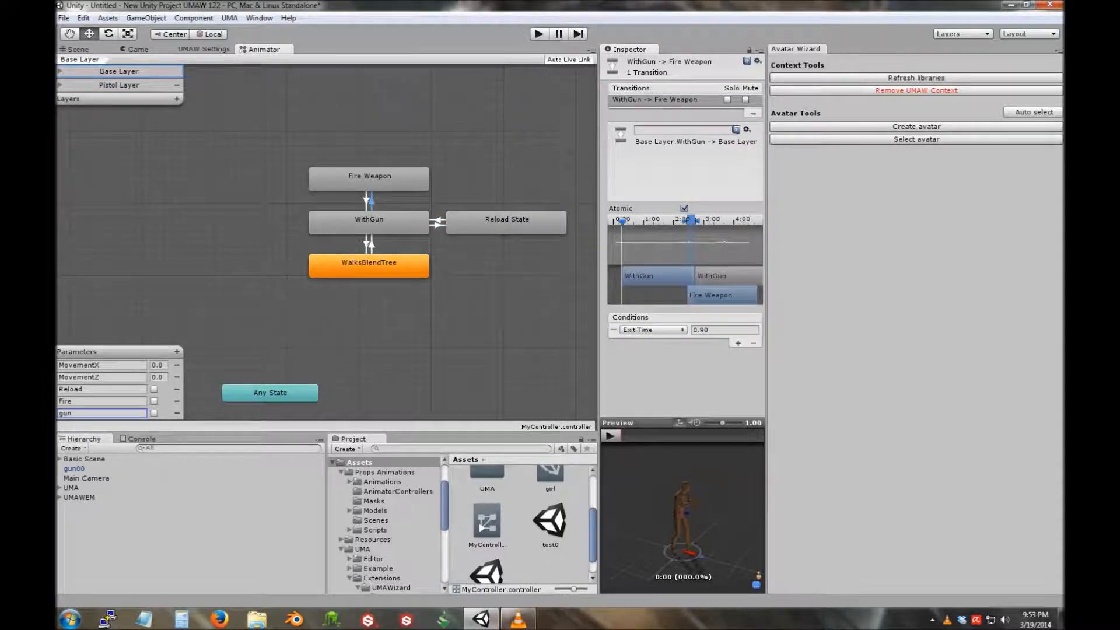
click(651, 330)
click(648, 383)
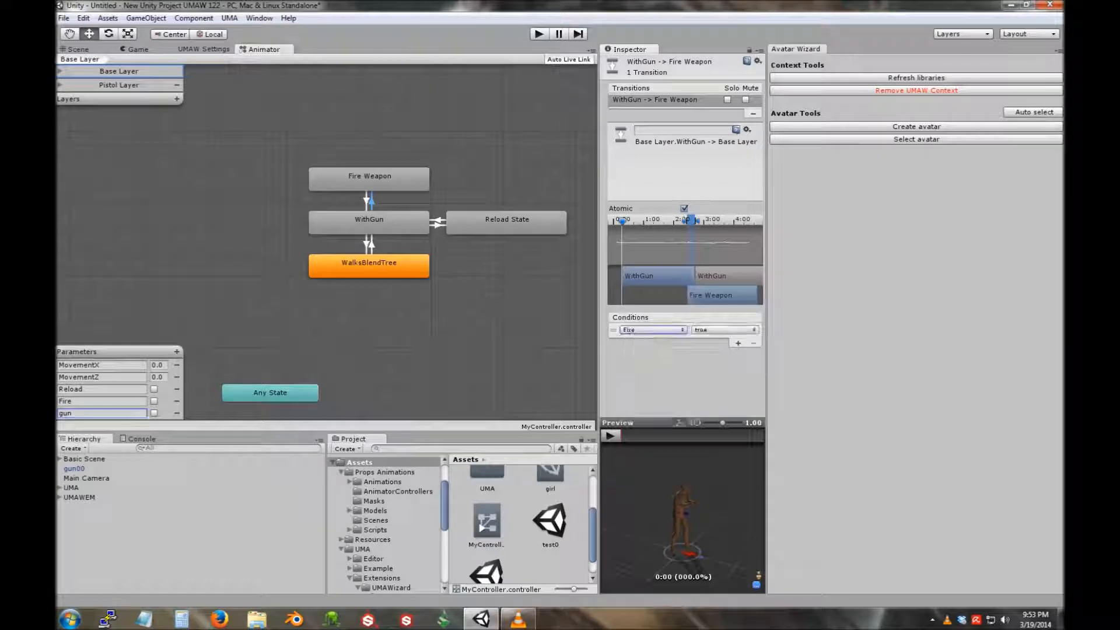
click(366, 200)
click(268, 225)
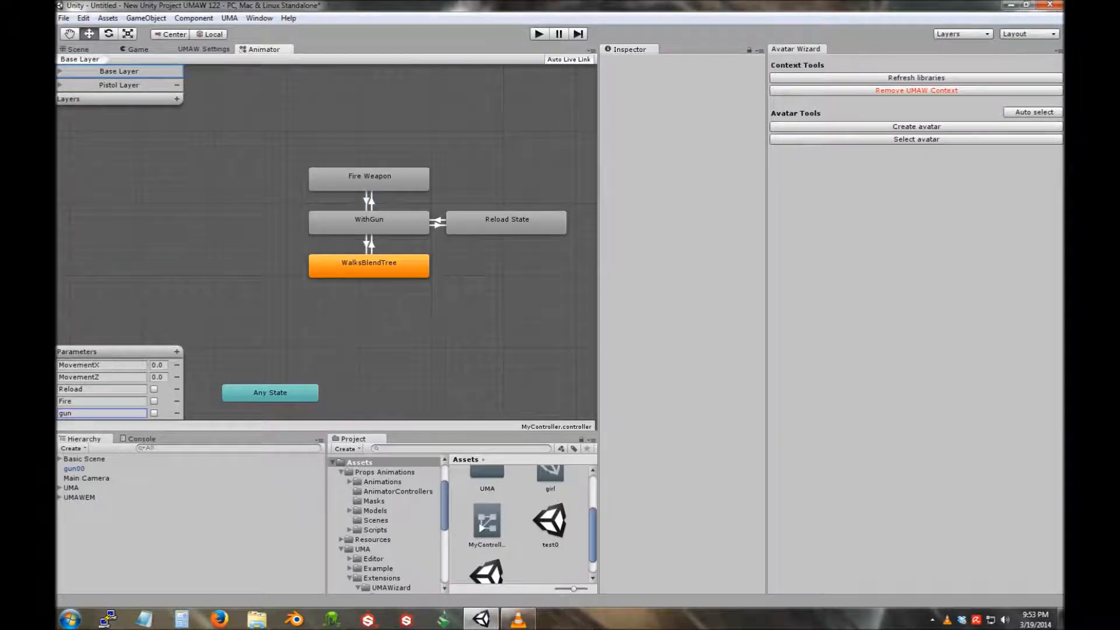
Return to the scene, refresh the libraries, and start a new avatar named policegirl2 from the existing girl recipe.
click(78, 49)
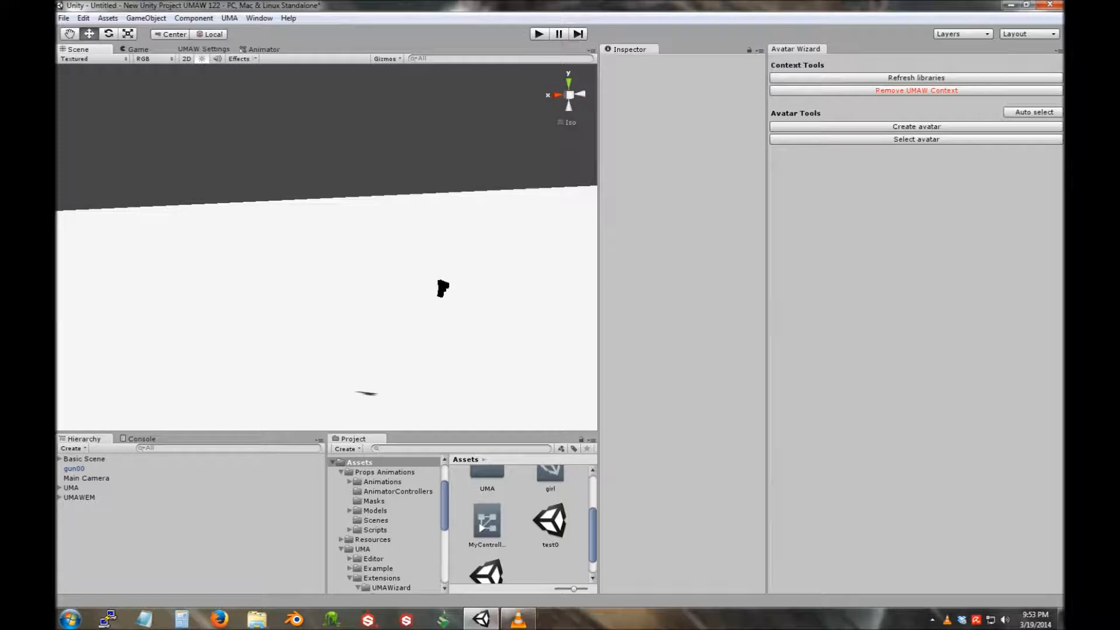
click(916, 90)
click(916, 78)
click(916, 127)
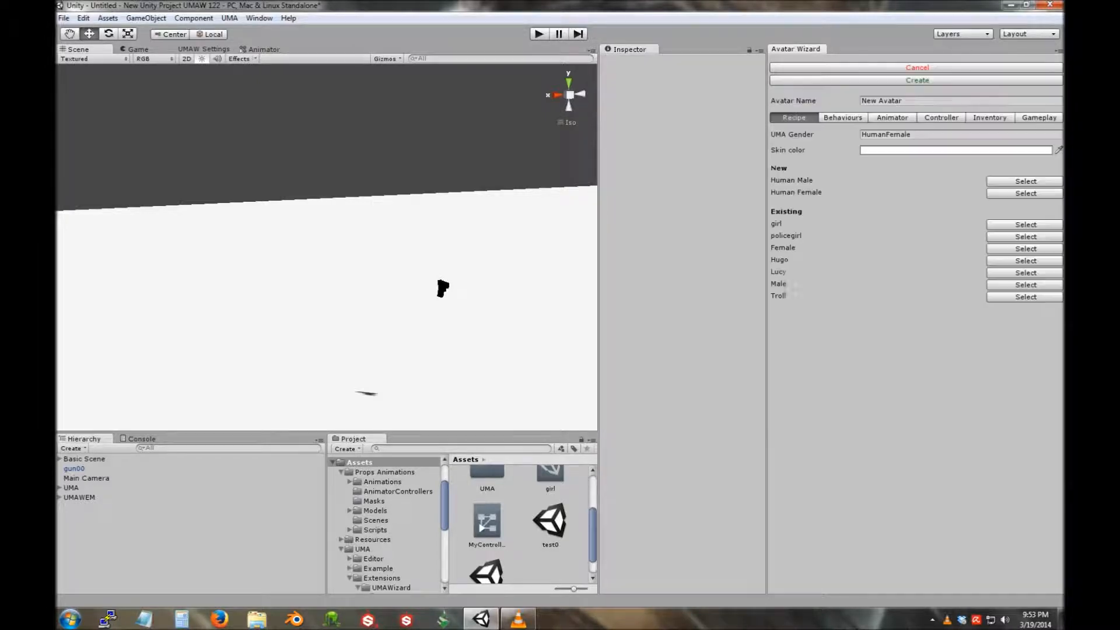
click(1025, 224)
click(933, 101)
text(policegi)
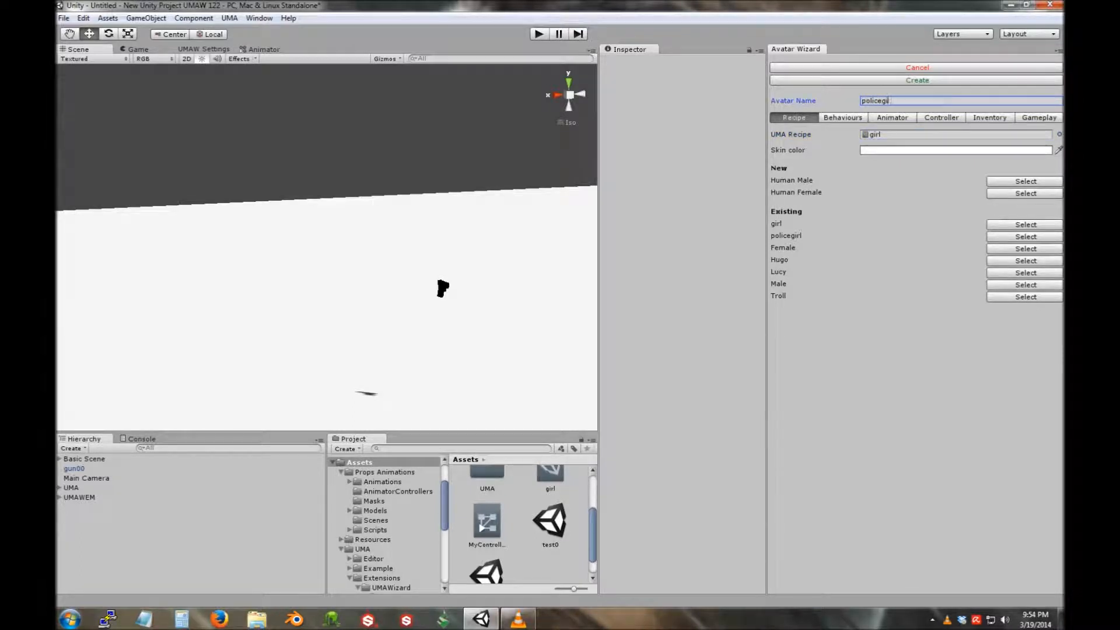
text(rl2)
key(Tab)
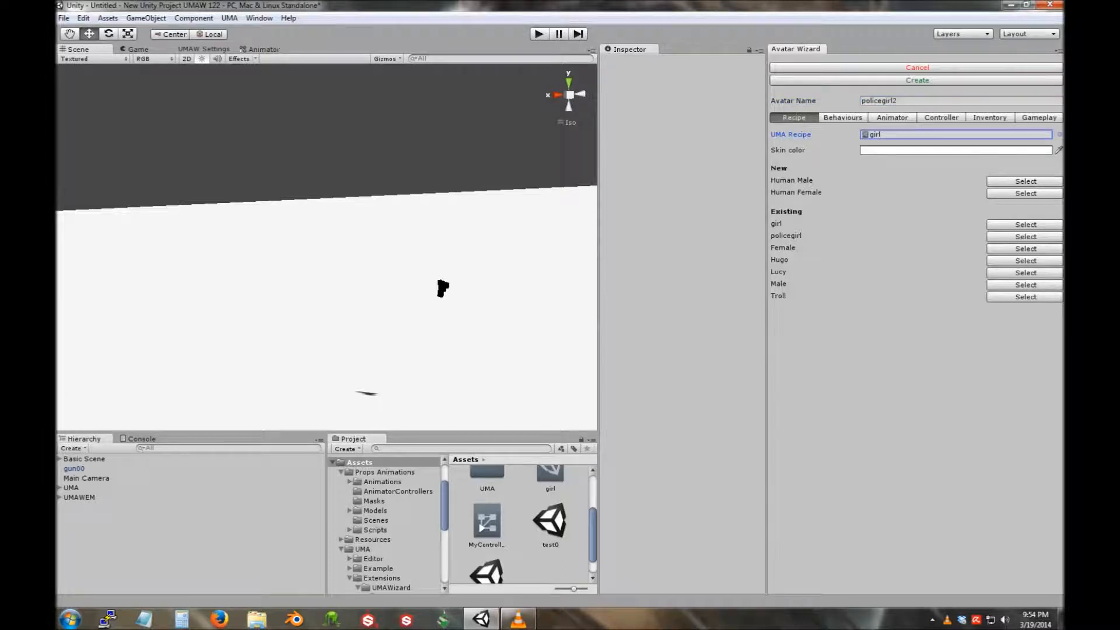
Assign MyController as the new avatar's animator controller.
click(843, 118)
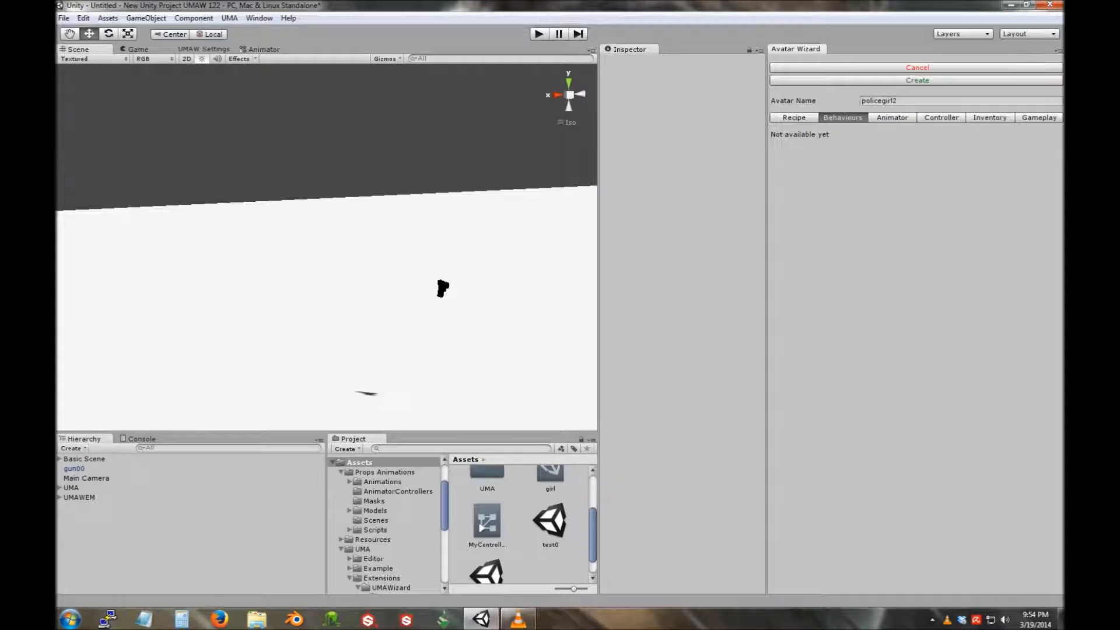
click(892, 118)
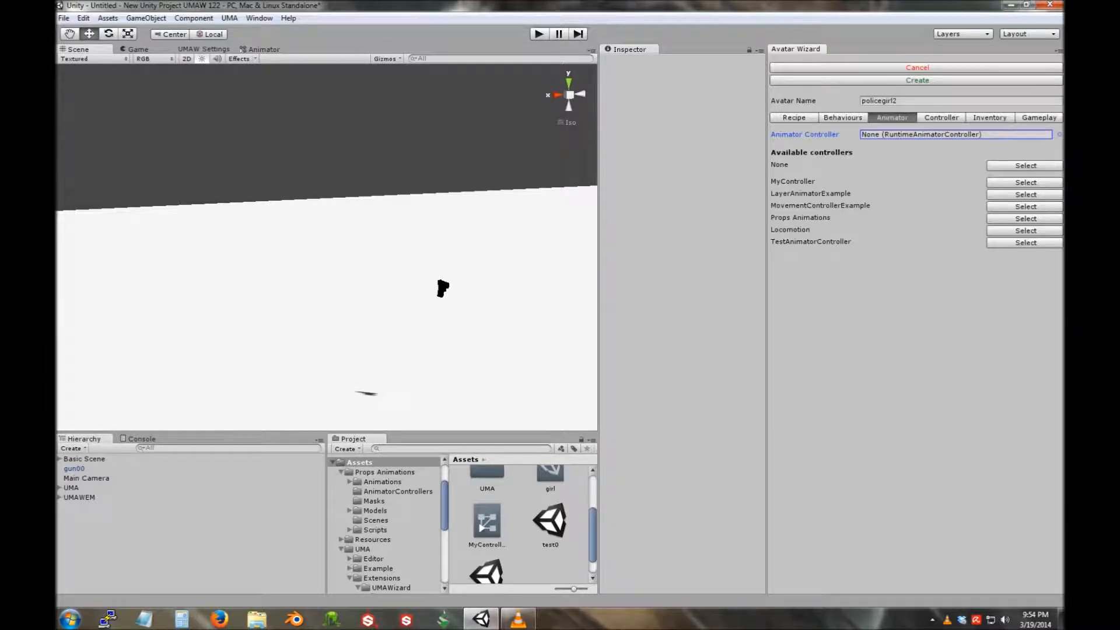
click(1026, 182)
Enable the shooter controller for the avatar with its default variables and settings.
click(941, 118)
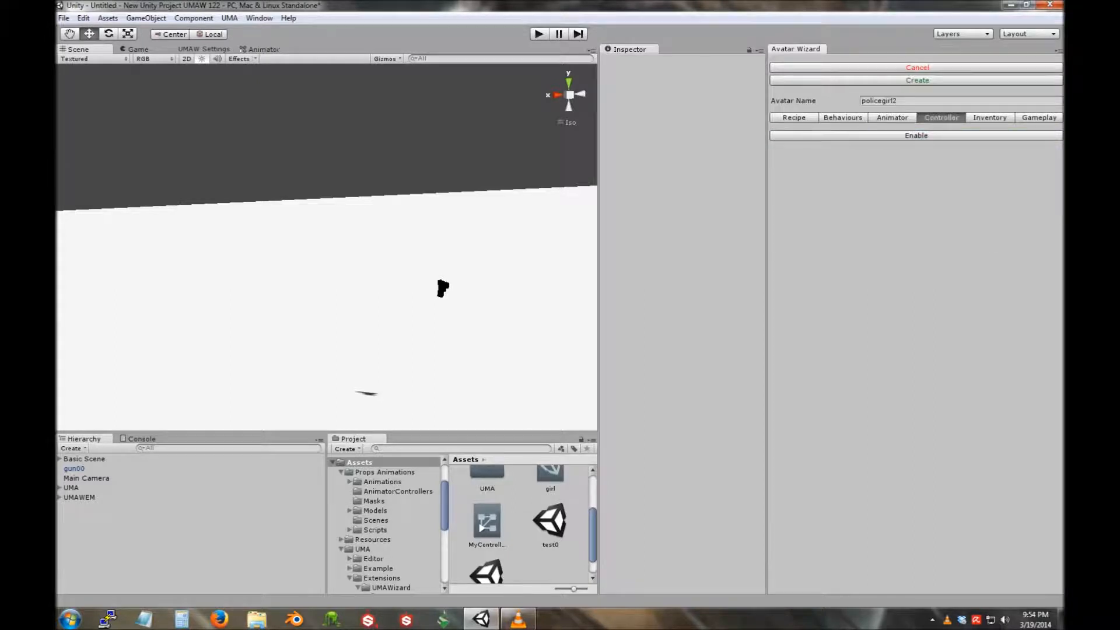
click(916, 135)
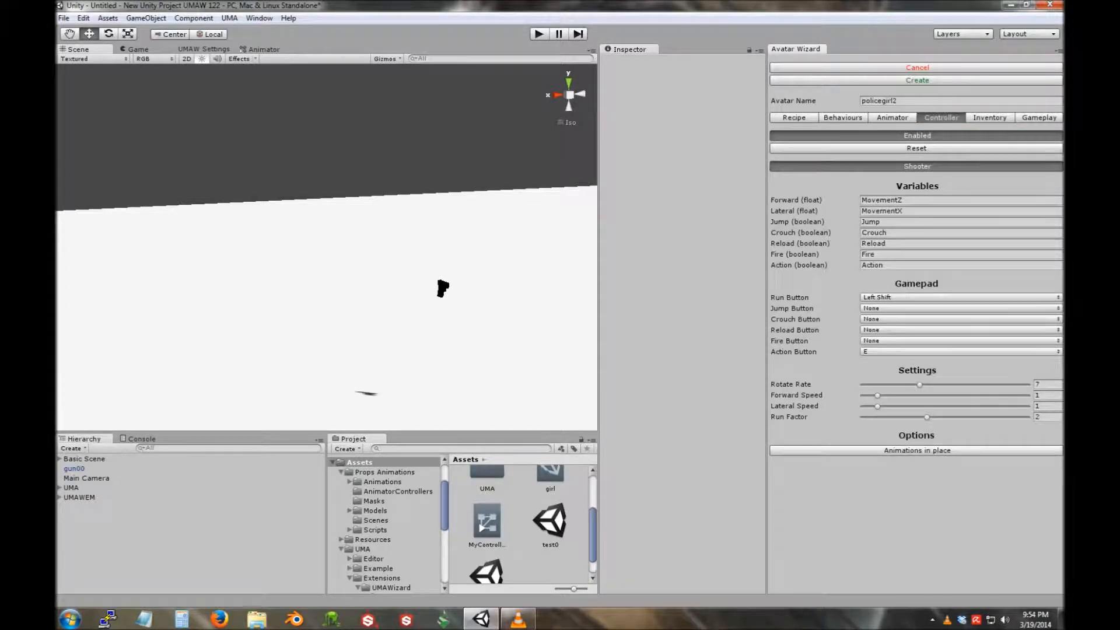
click(916, 148)
Set the controller's Fire Button to Mouse 0.
click(960, 308)
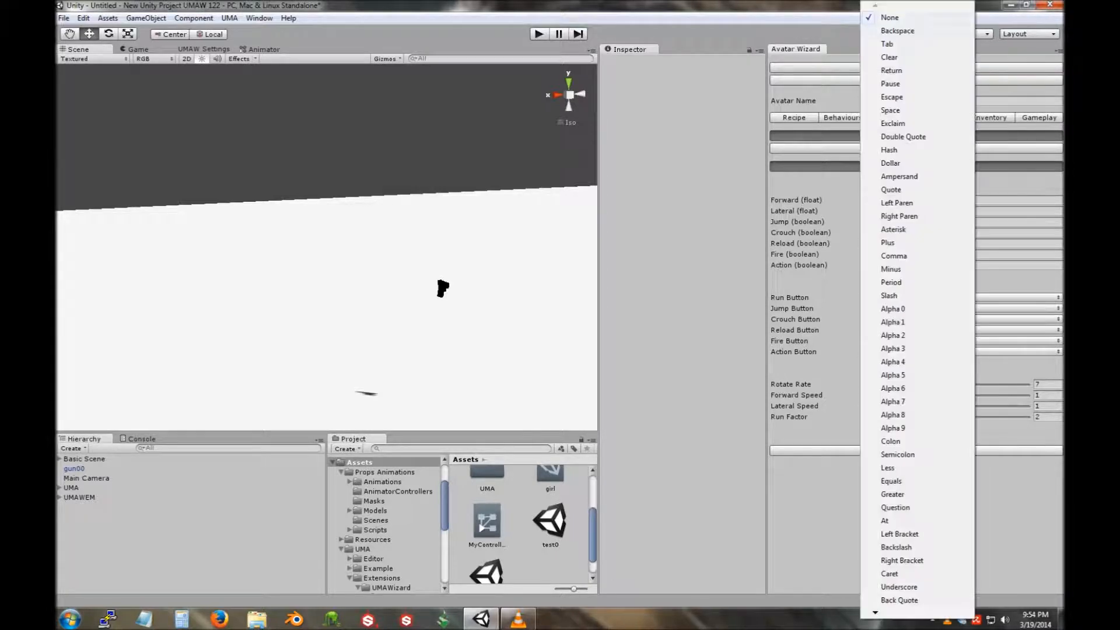
scroll(917, 315, down, 14)
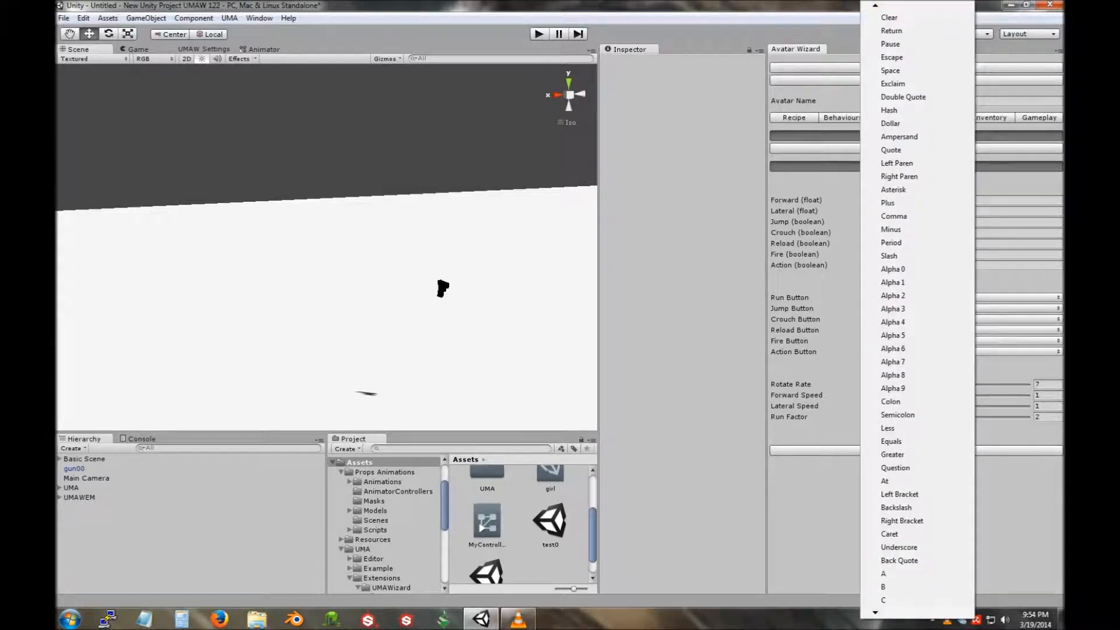
scroll(917, 315, down, 17)
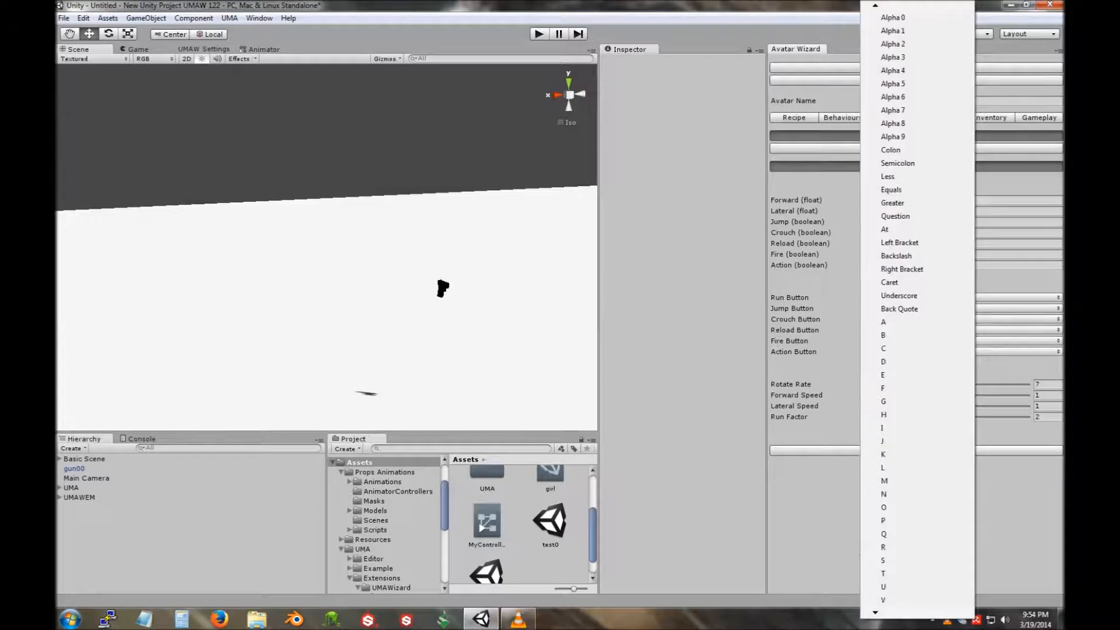
scroll(917, 315, down, 18)
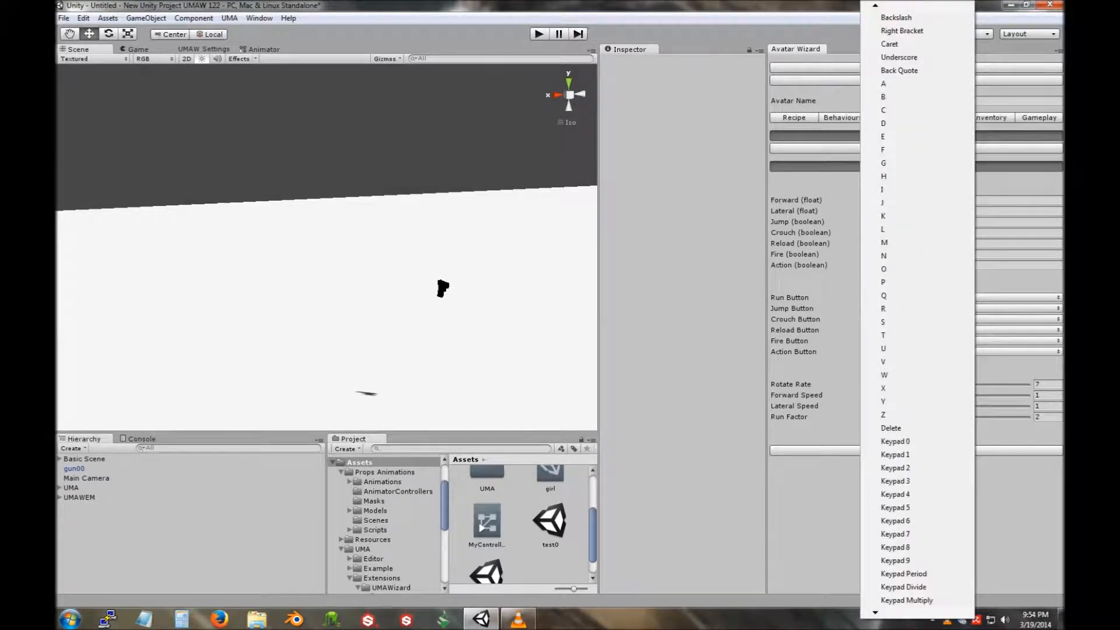
scroll(917, 315, down, 18)
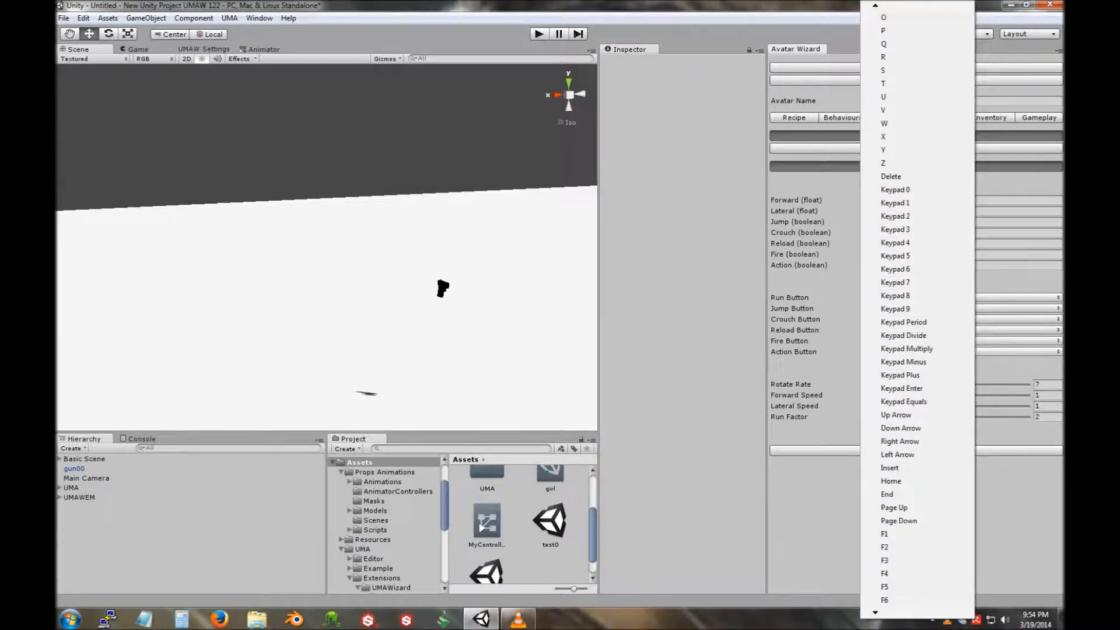
scroll(917, 315, down, 18)
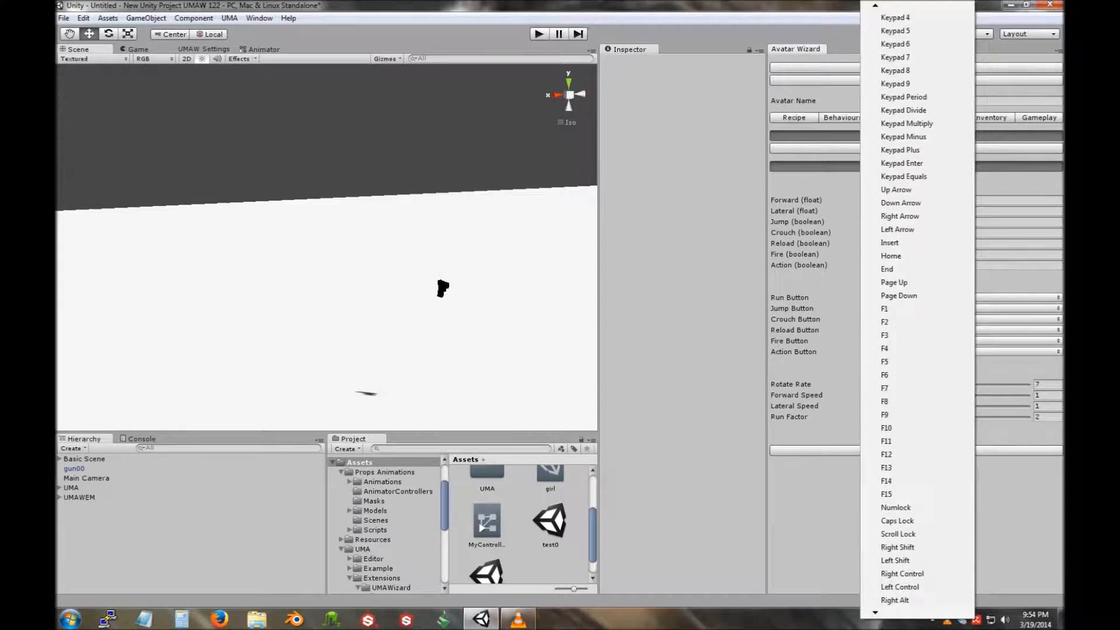
scroll(917, 315, down, 11)
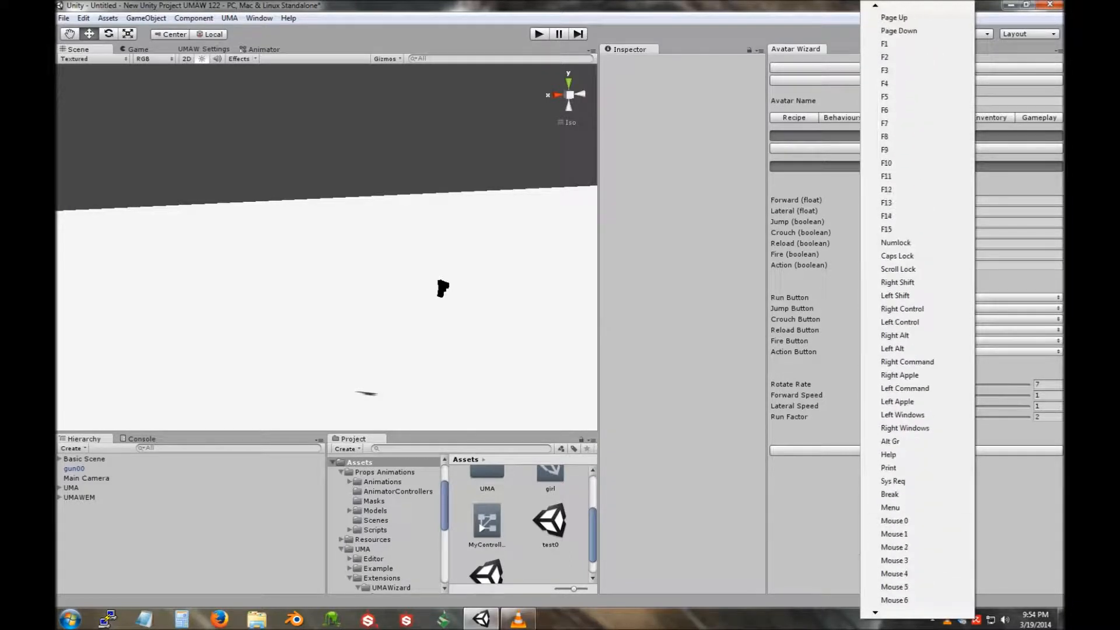
click(894, 521)
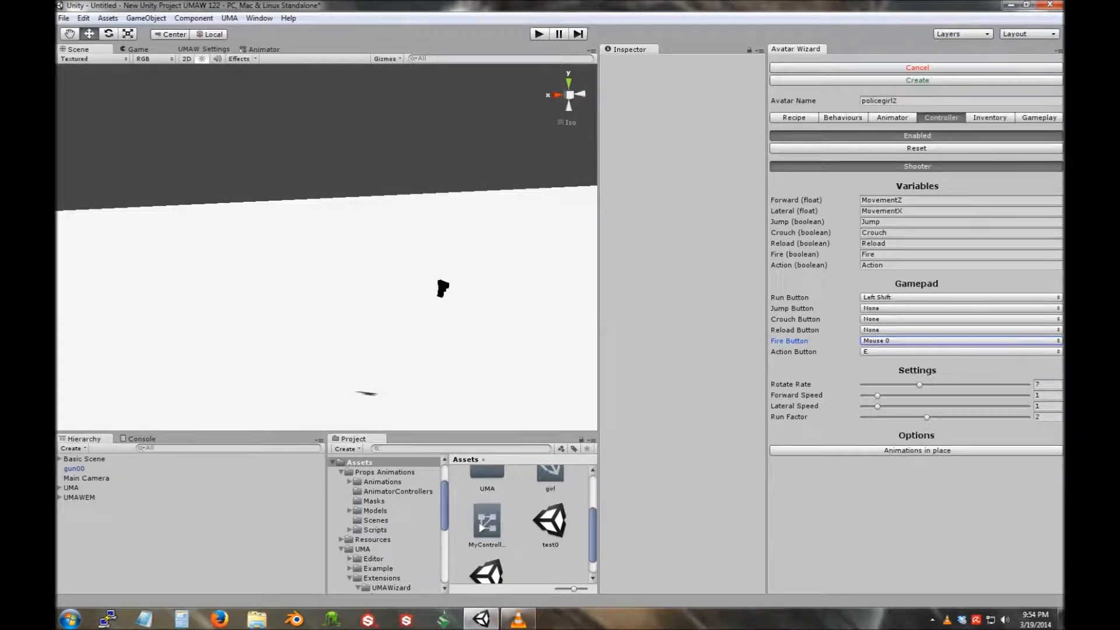
Set the controller's Reload Button to R.
click(945, 330)
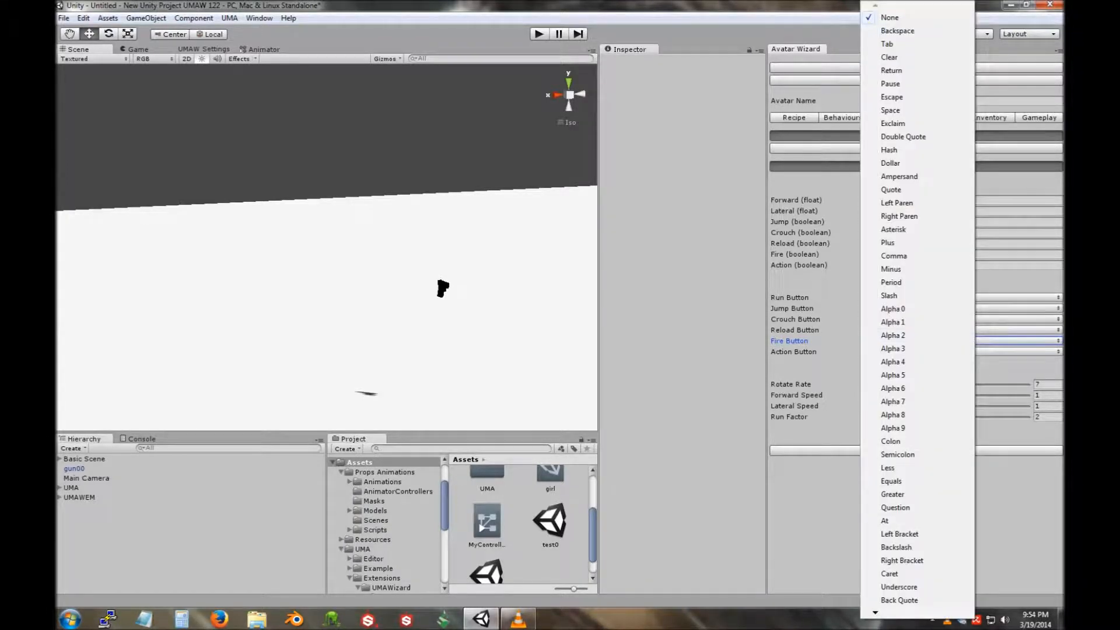
scroll(917, 315, down, 6)
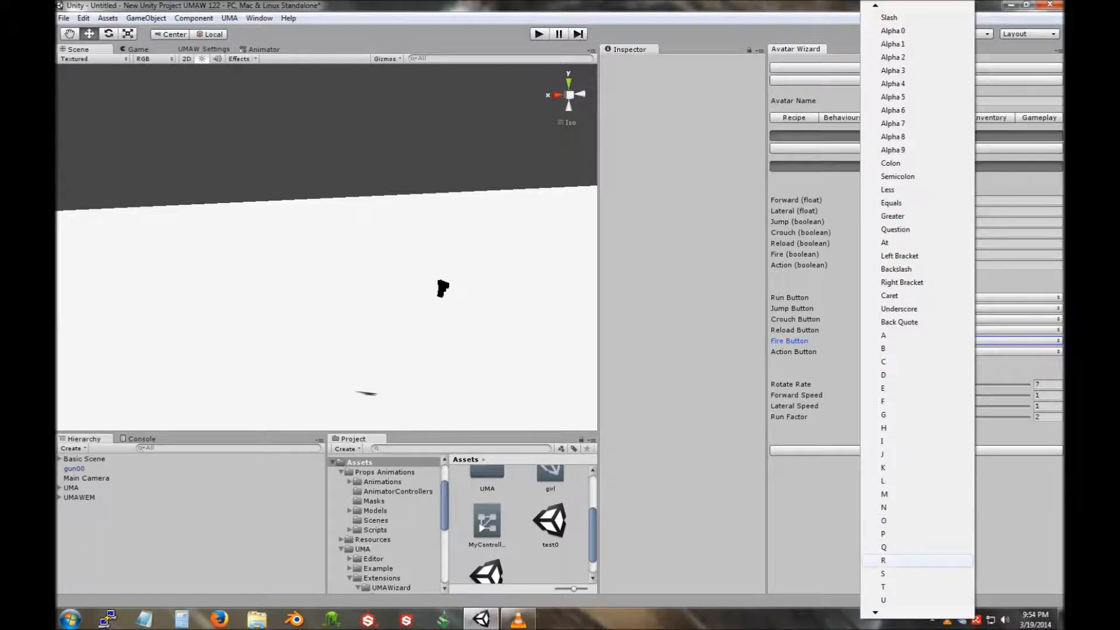
click(922, 561)
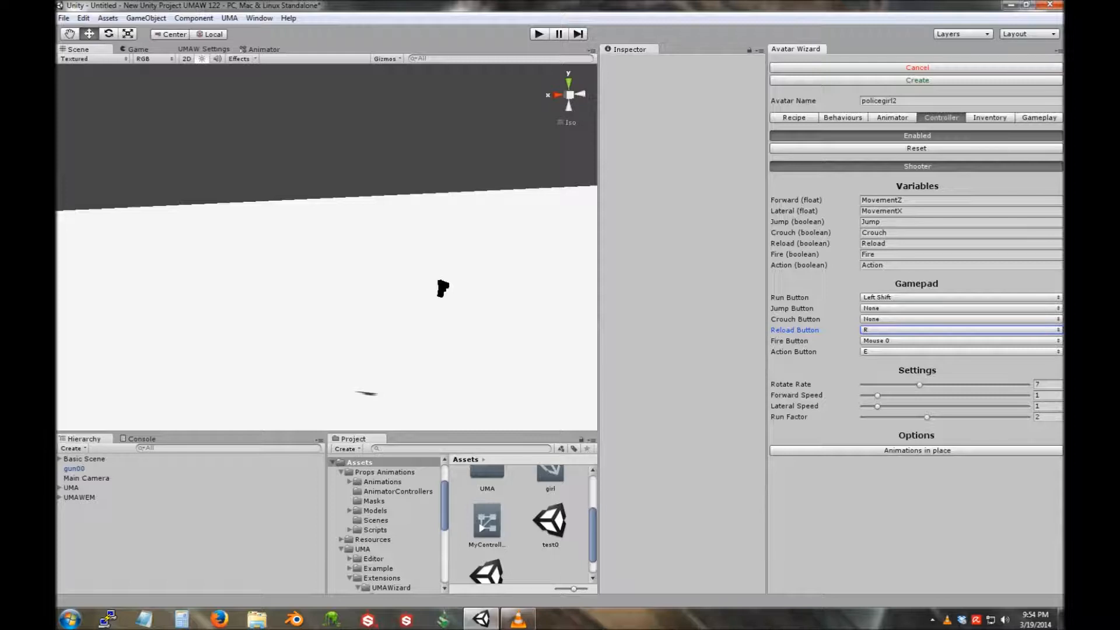
Turn on the Animations in place option for the avatar's controller.
click(917, 450)
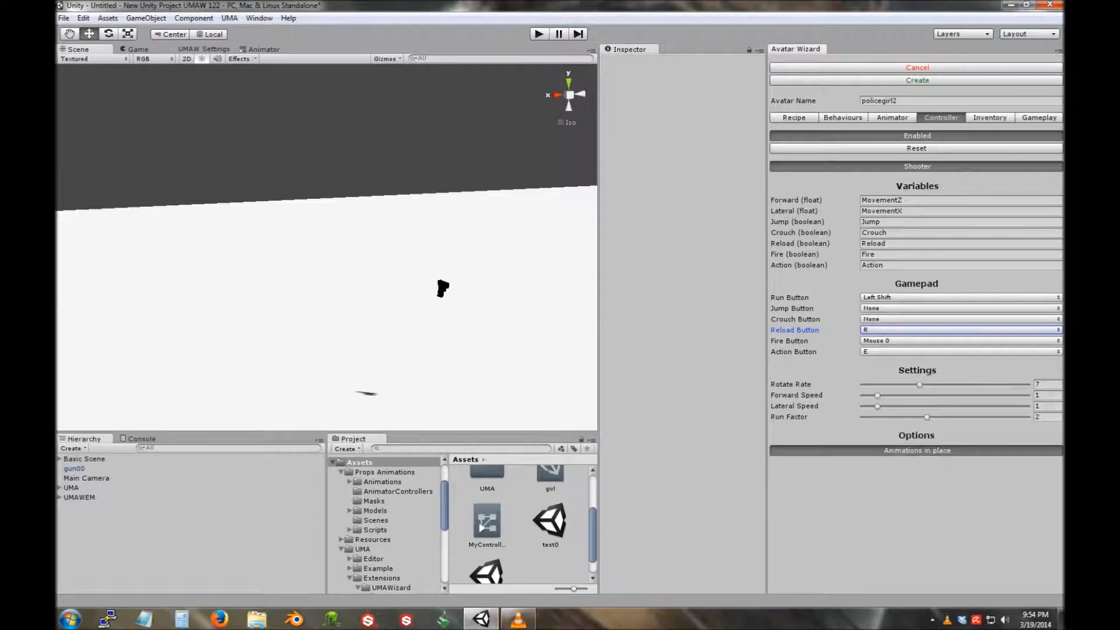
click(917, 450)
click(916, 450)
Enable the avatar's inventory and load its item types from ITMAN_GunInHolster.xml and its slots from INVMAN_GunInHolster.xml.
click(990, 118)
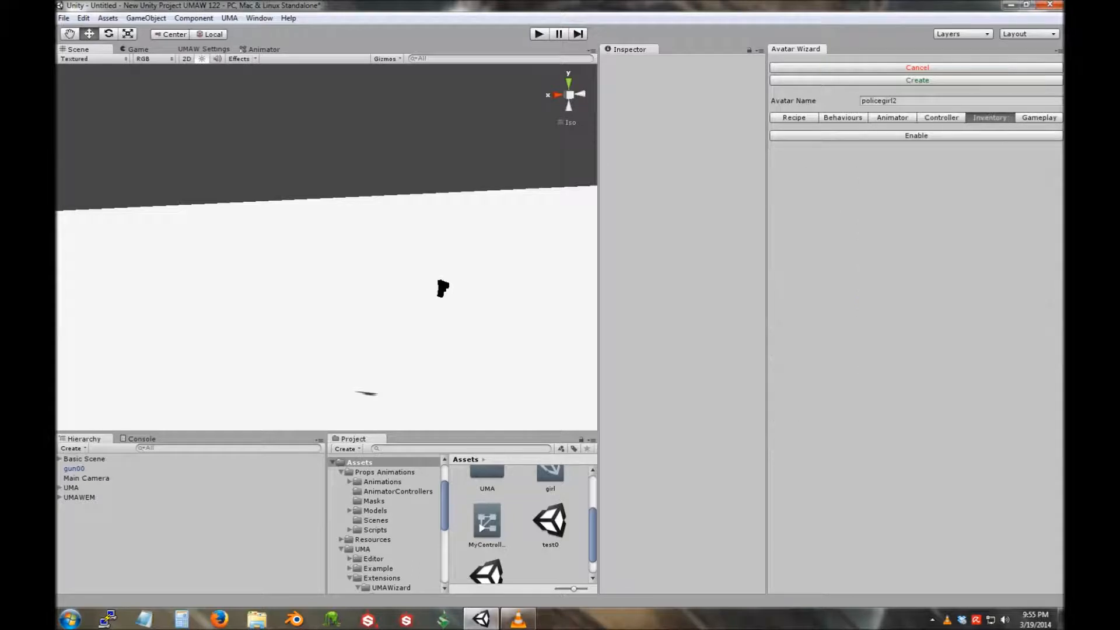
click(917, 136)
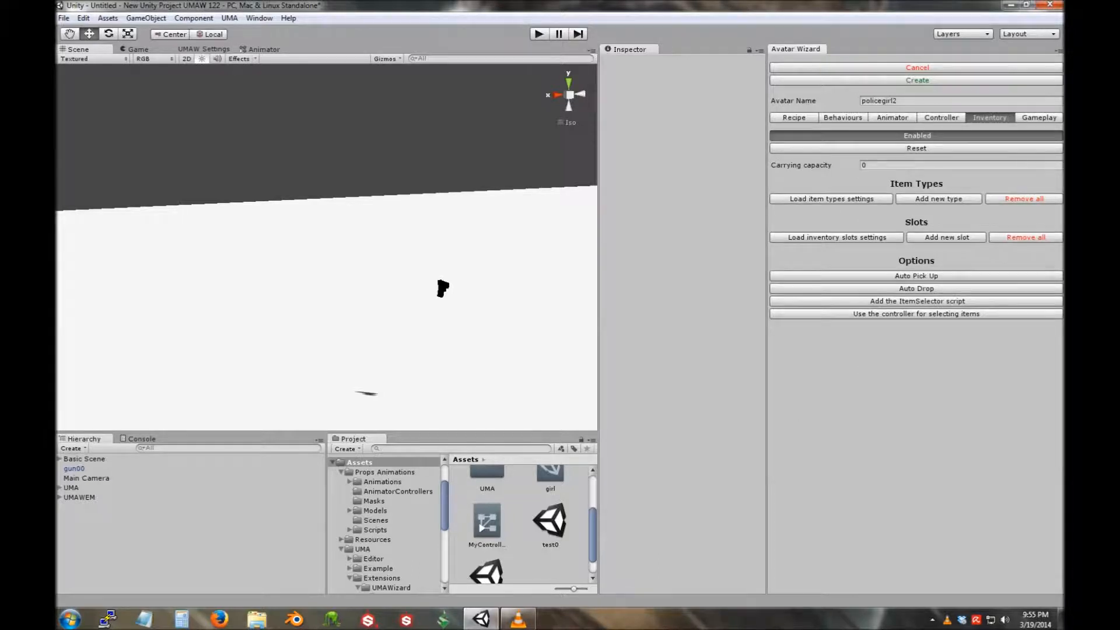
click(831, 199)
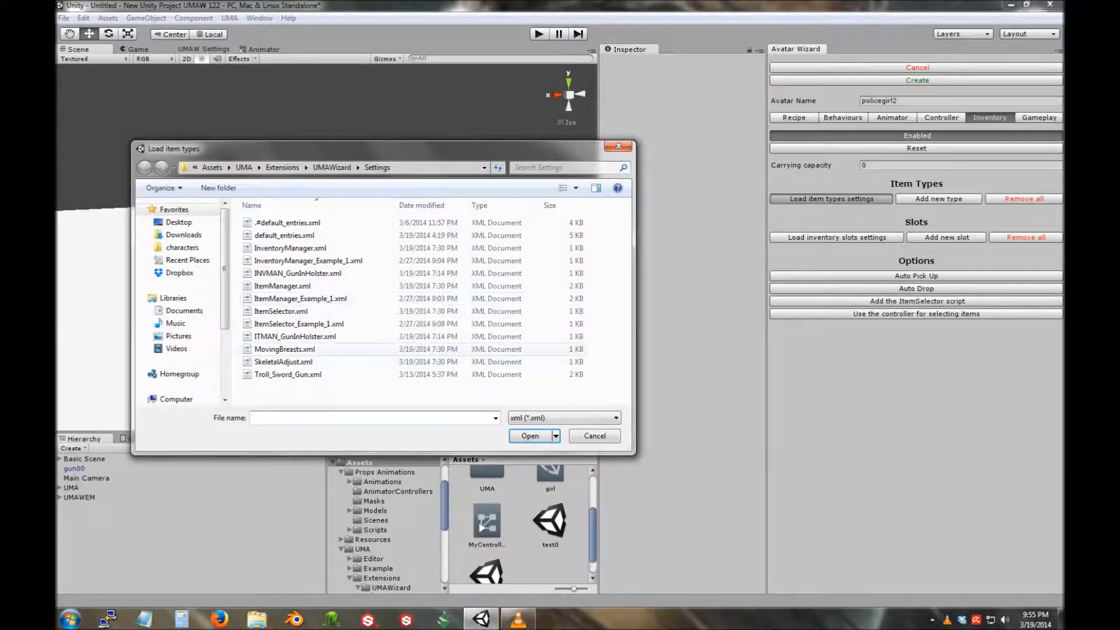
click(310, 337)
click(531, 437)
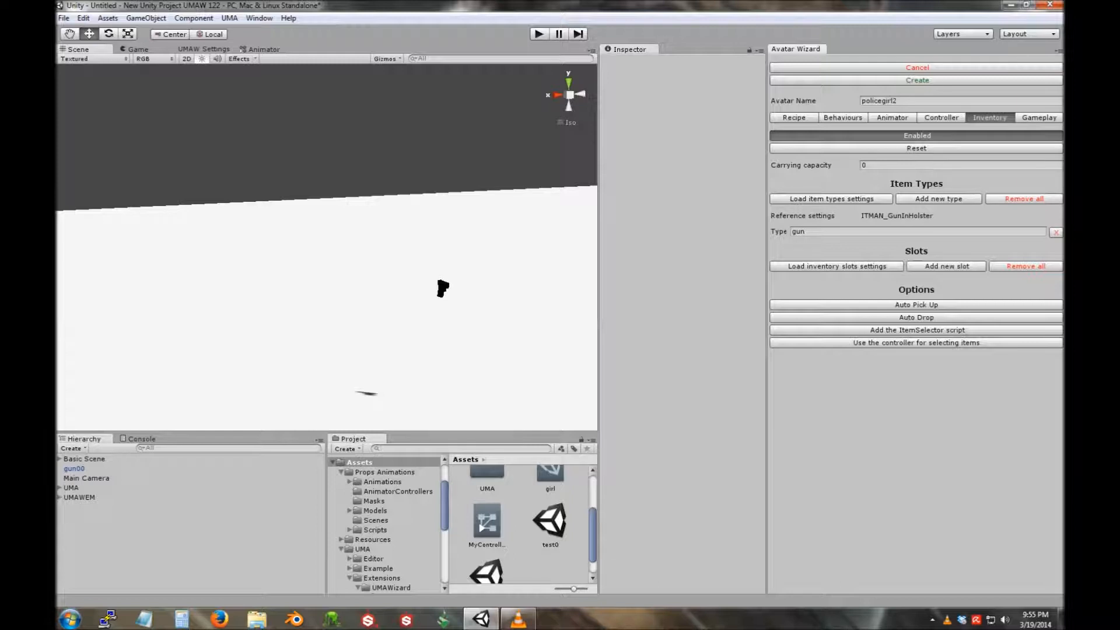
click(837, 266)
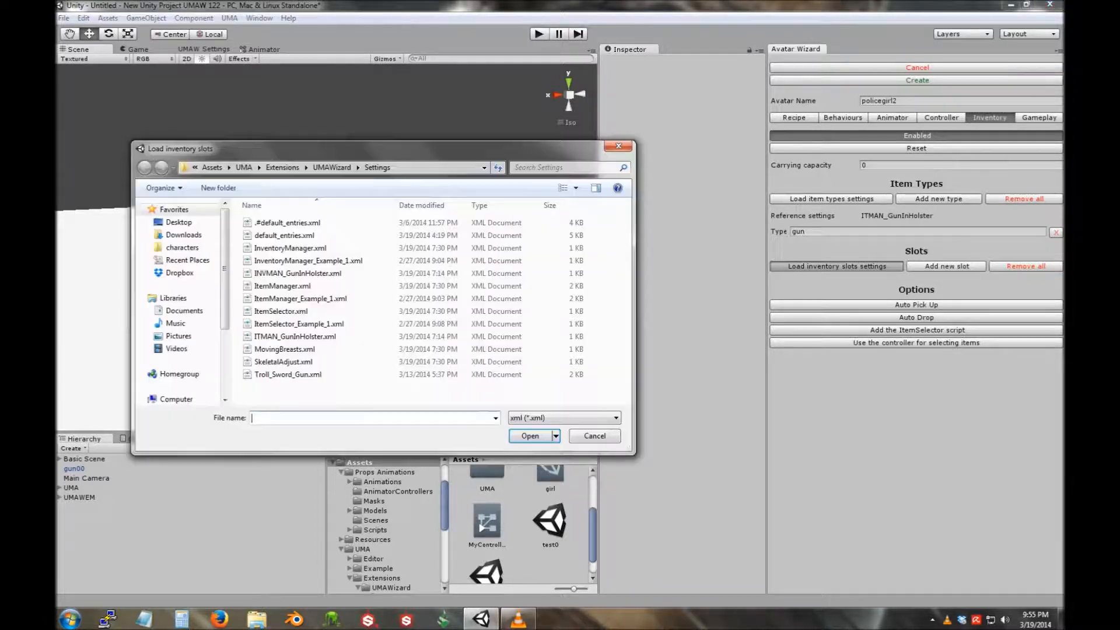
double_click(297, 273)
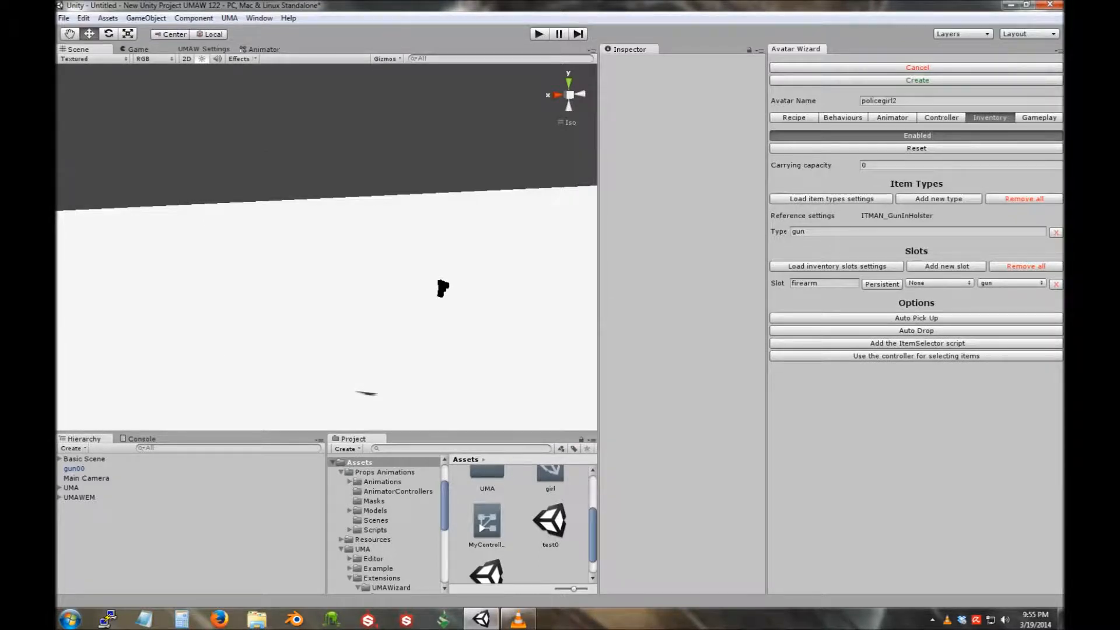
Assign the Alpha 1 key to the firearm slot and turn on Auto Pick Up for the inventory.
click(939, 283)
click(936, 320)
click(917, 318)
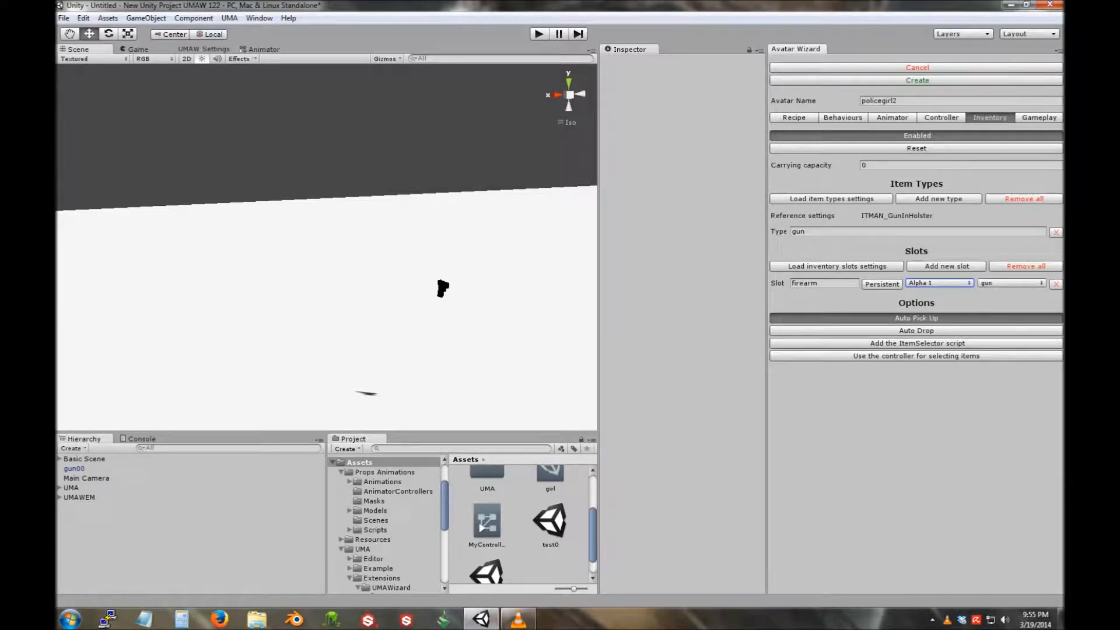
click(916, 356)
click(917, 356)
click(916, 356)
click(917, 356)
Disable the avatar's controller and review which inventory options are offered without it.
click(941, 118)
click(916, 135)
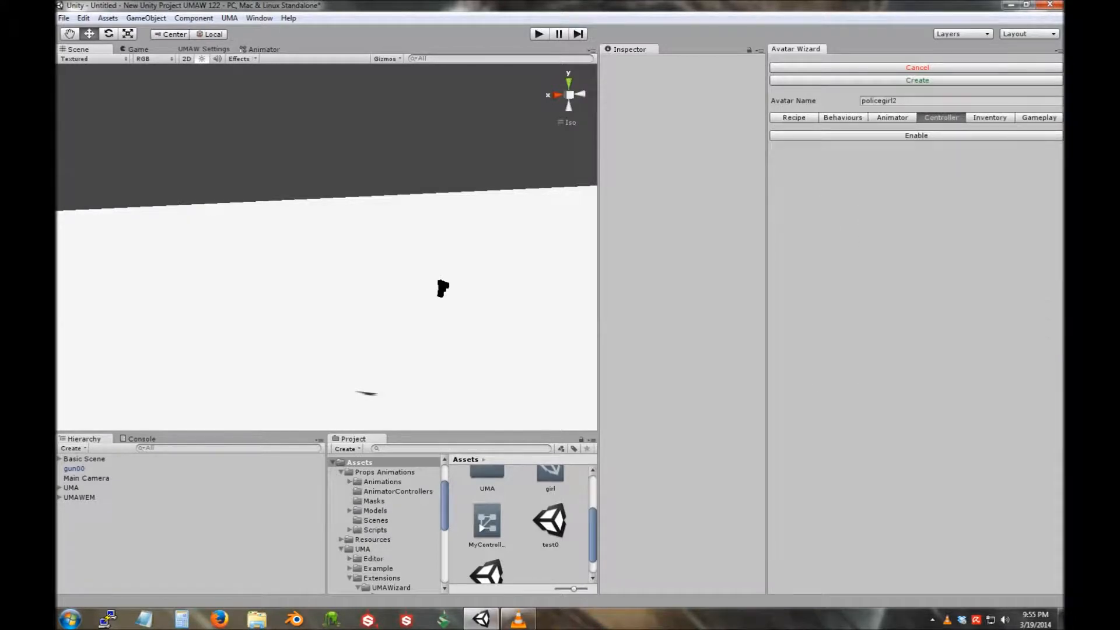
click(990, 118)
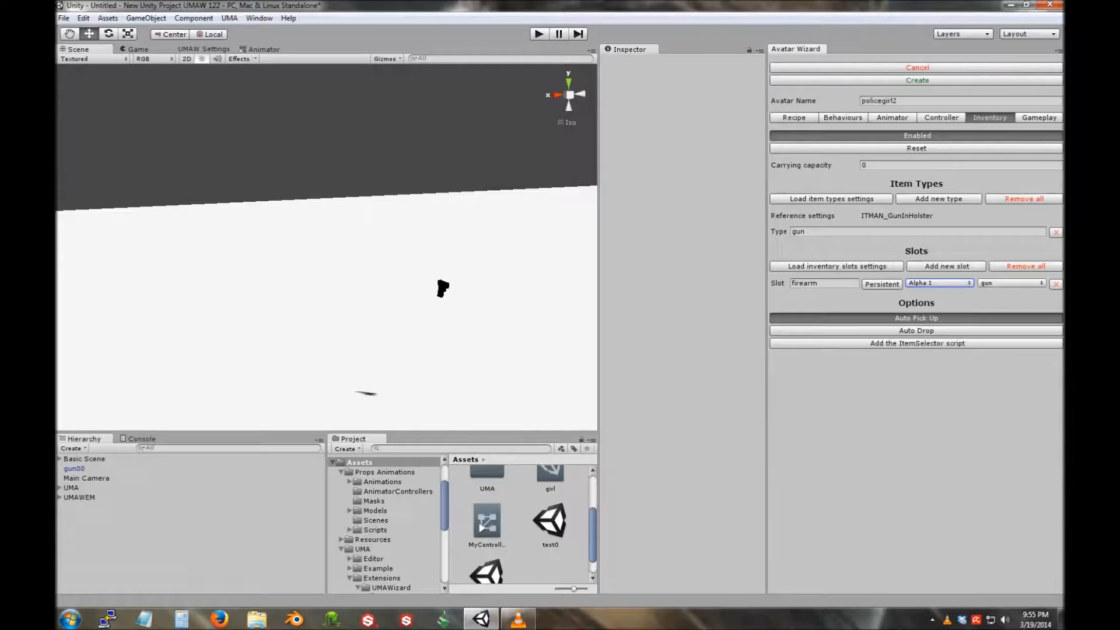
Turn on adding the ItemSelector script to the inventory and re-enable the avatar's controller.
click(917, 343)
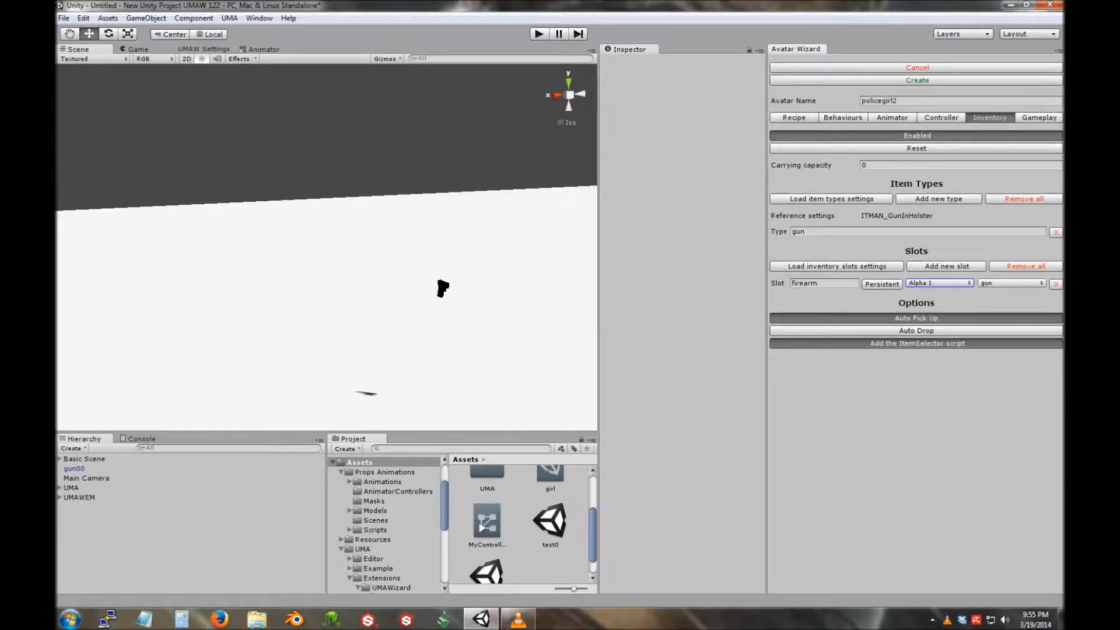
click(941, 117)
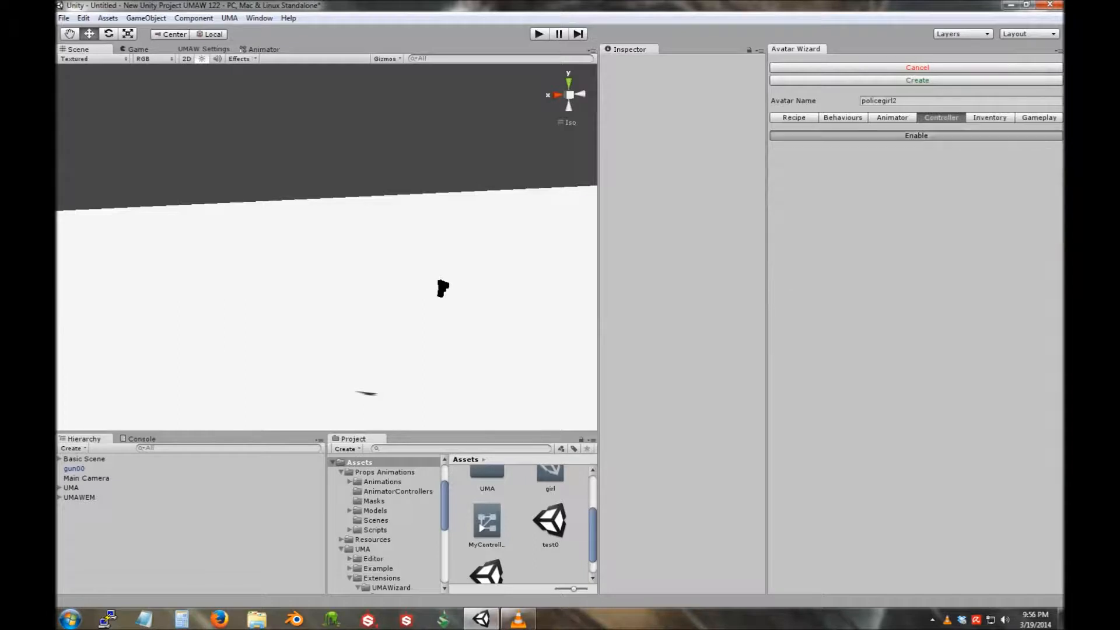
click(990, 117)
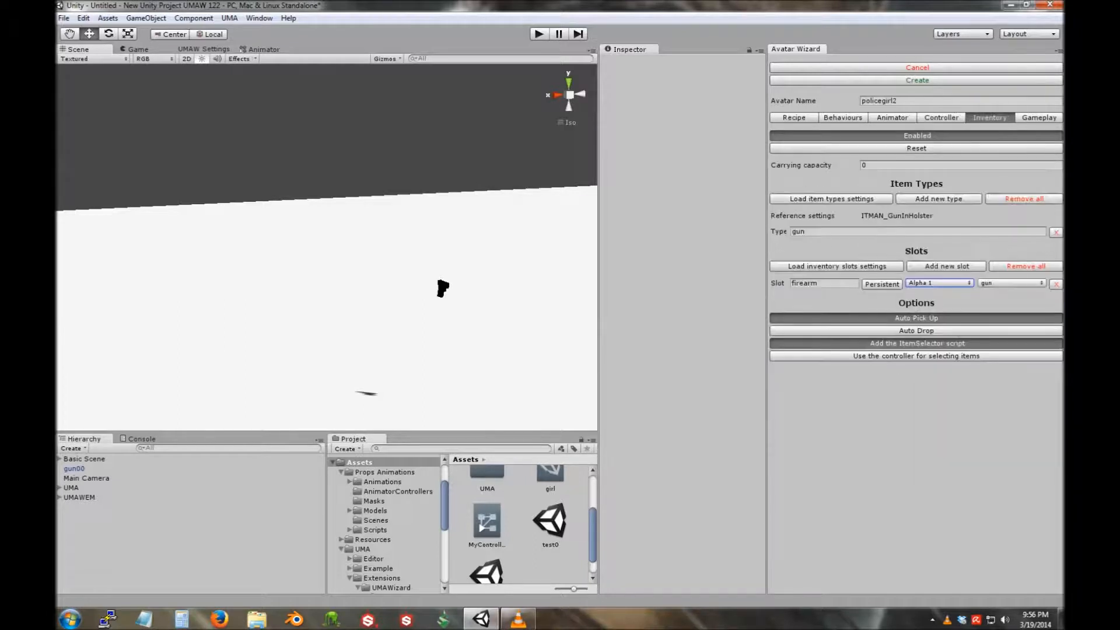
Set the inventory to use the controller for selecting items and turn off the avatar's Third Person Camera.
click(917, 356)
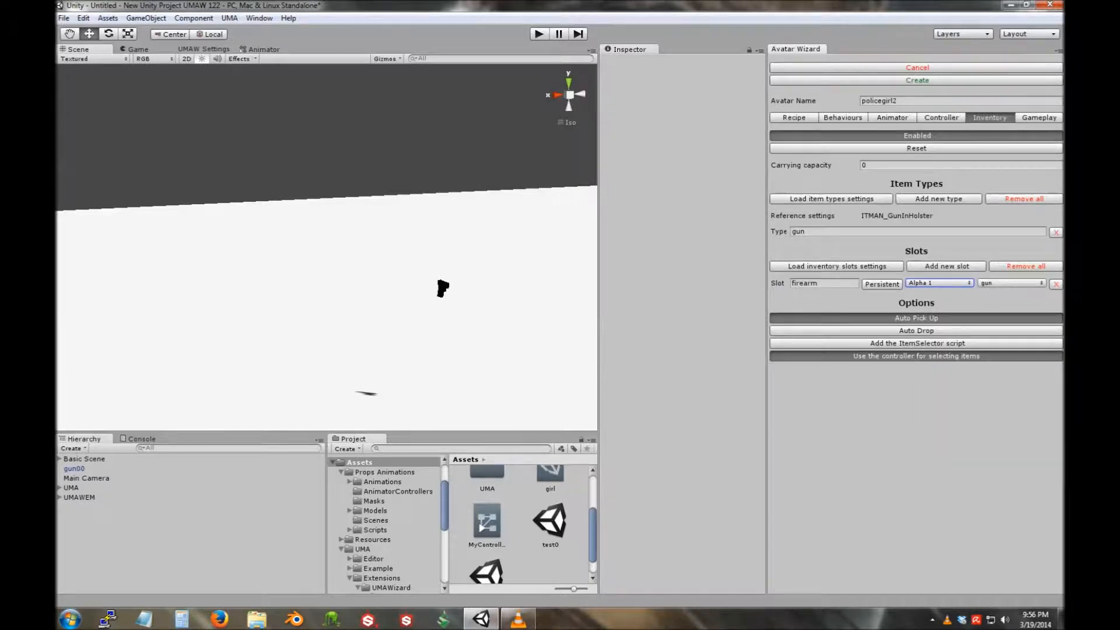
click(1039, 117)
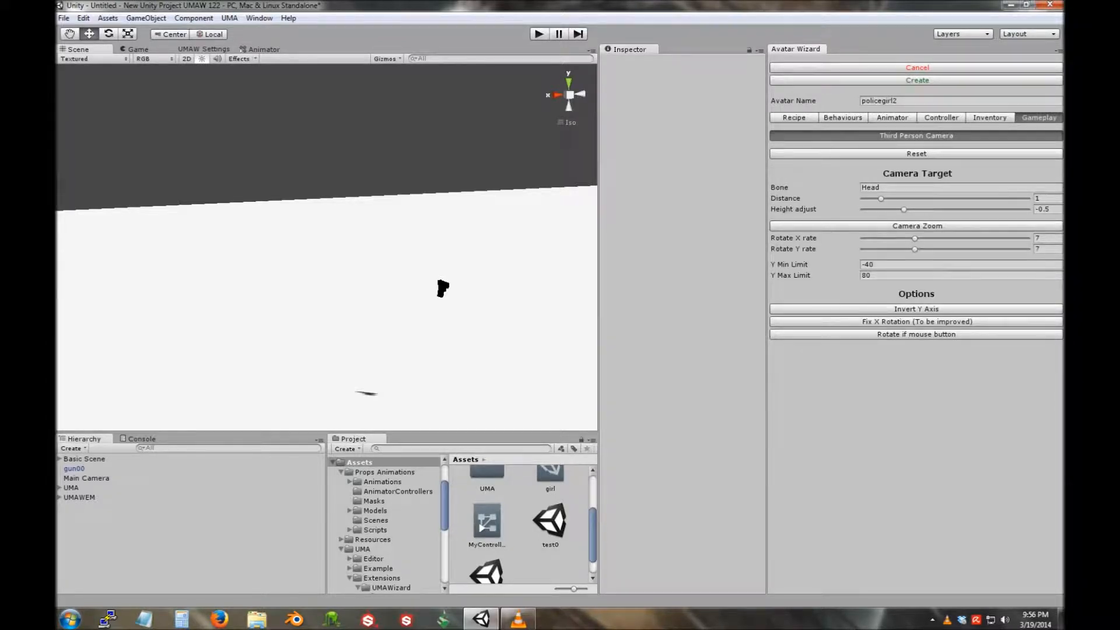
click(916, 135)
Recheck the controller and inventory settings and create the policegirl2 avatar.
click(990, 117)
click(941, 117)
click(990, 117)
click(941, 117)
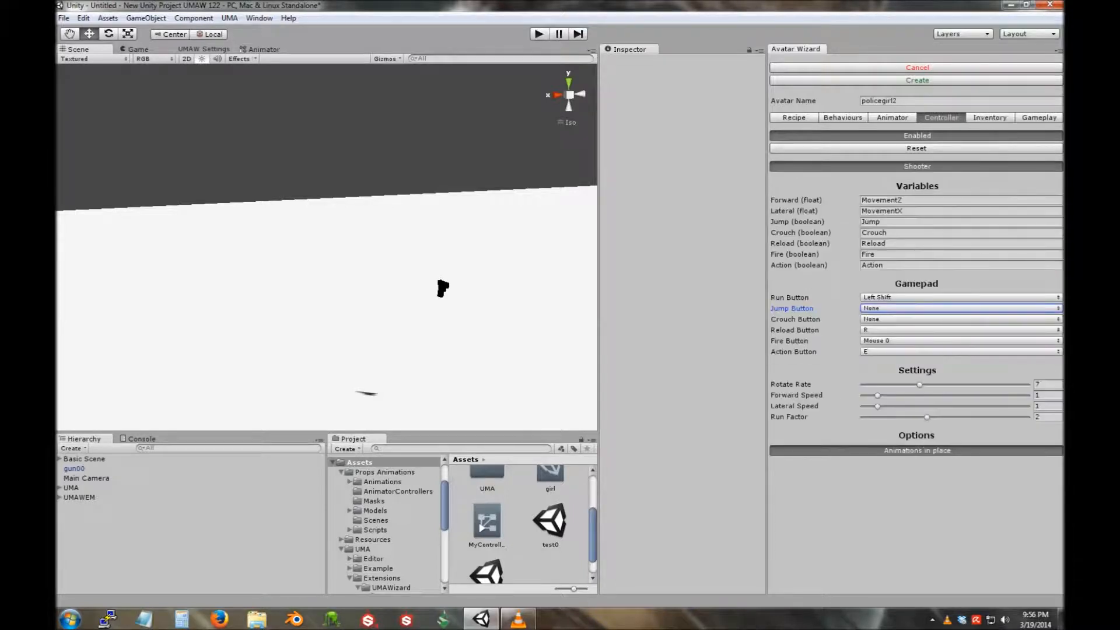
click(990, 117)
click(941, 117)
click(917, 79)
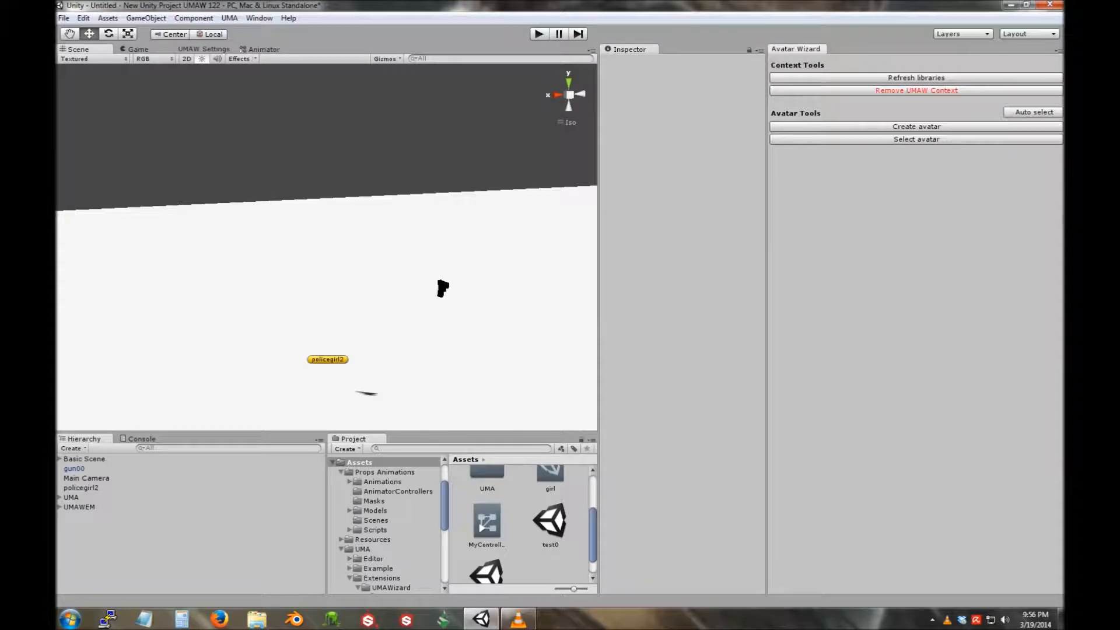
Run the scene to test policegirl2 drawing and holstering the gun and walking, and stop play mode.
key(ctrl+p)
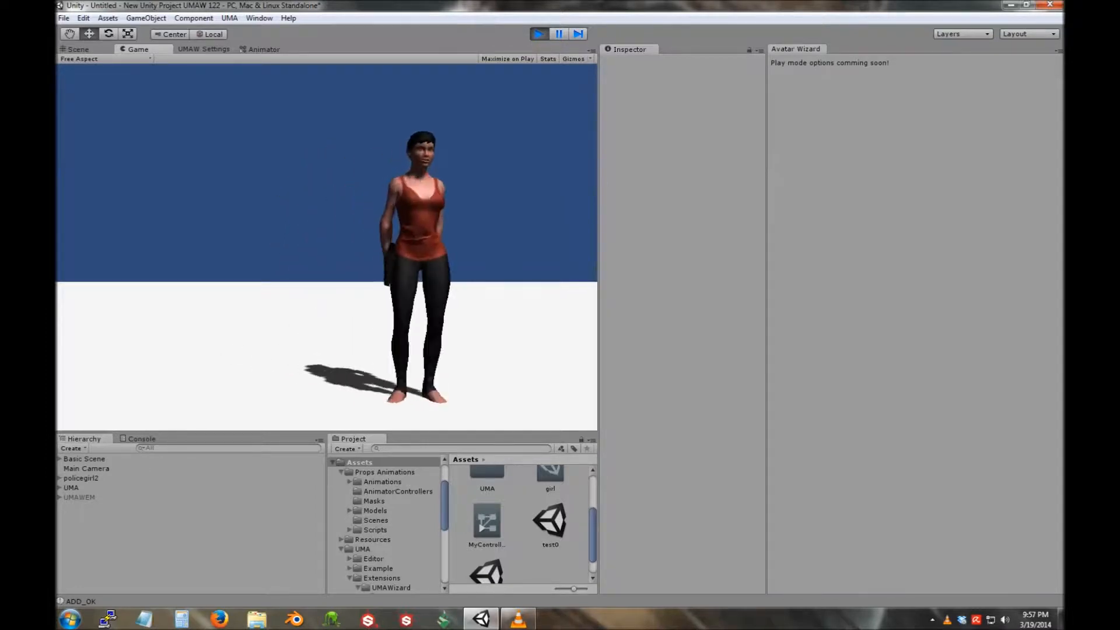
key(1)
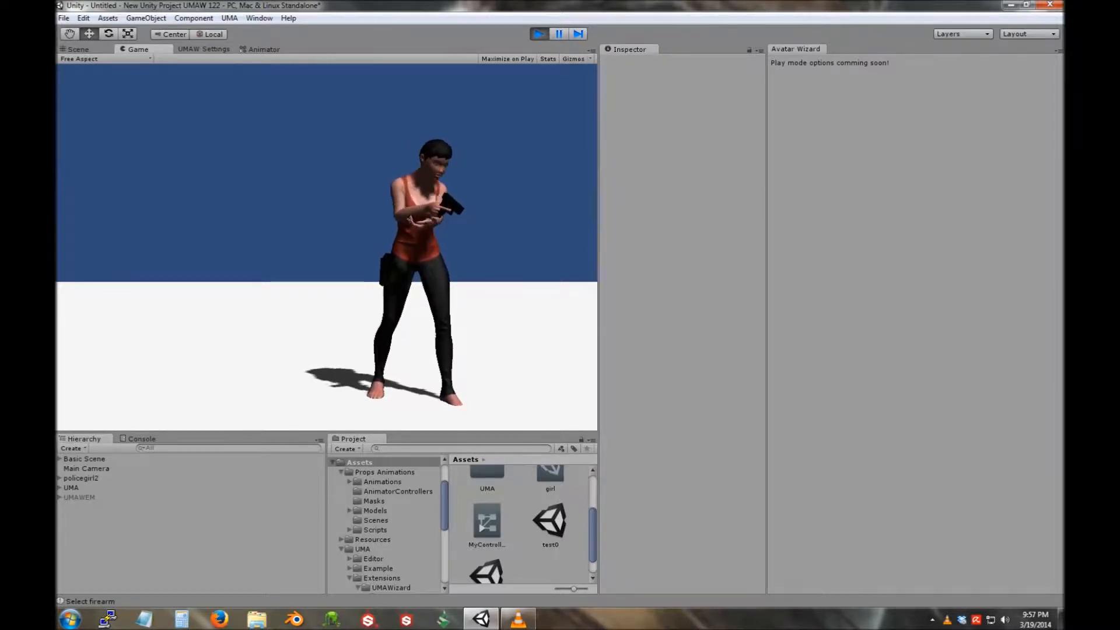
key(2)
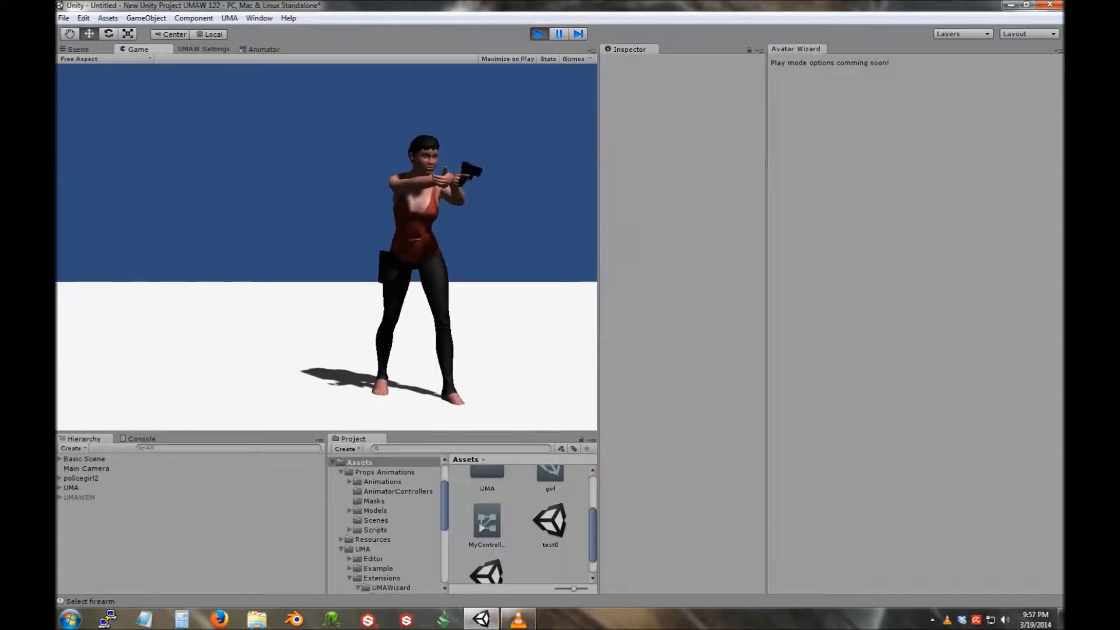
key(1)
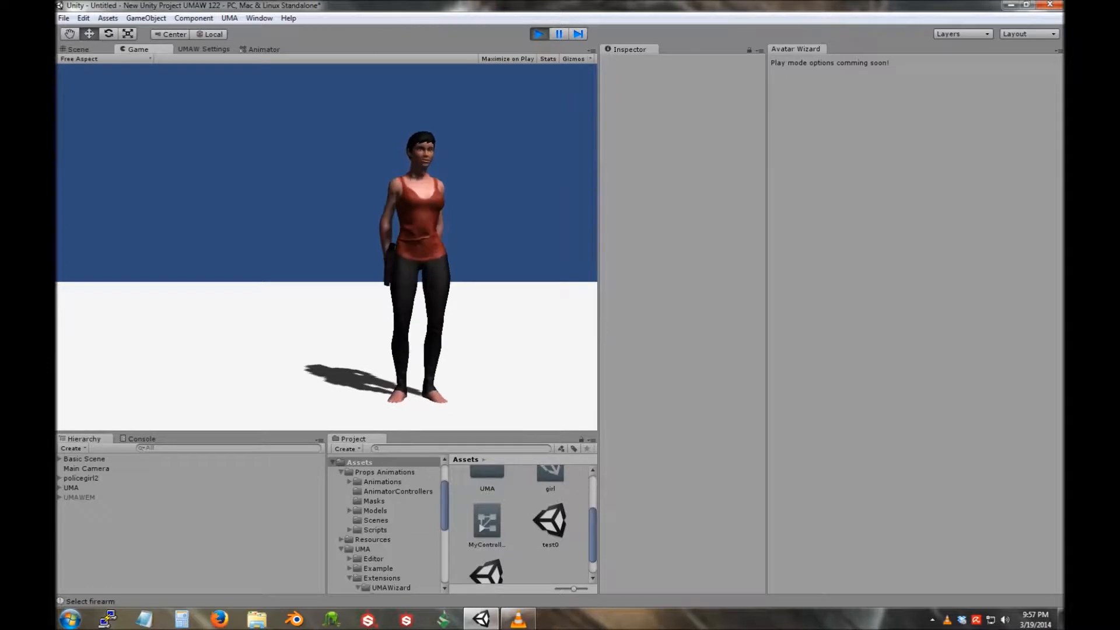
key(w)
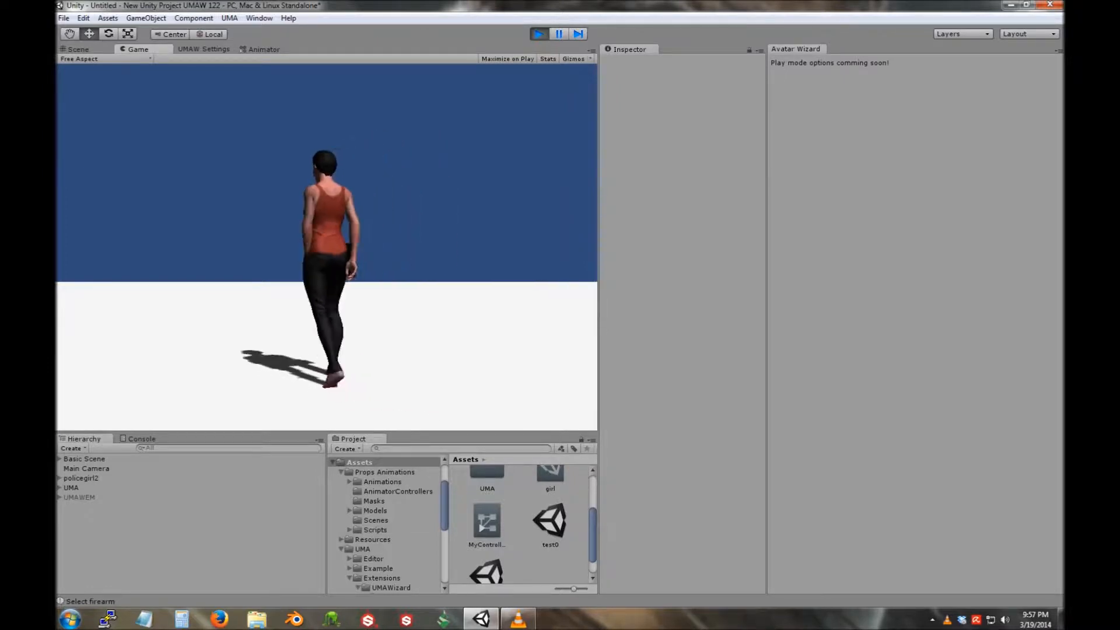
key(s)
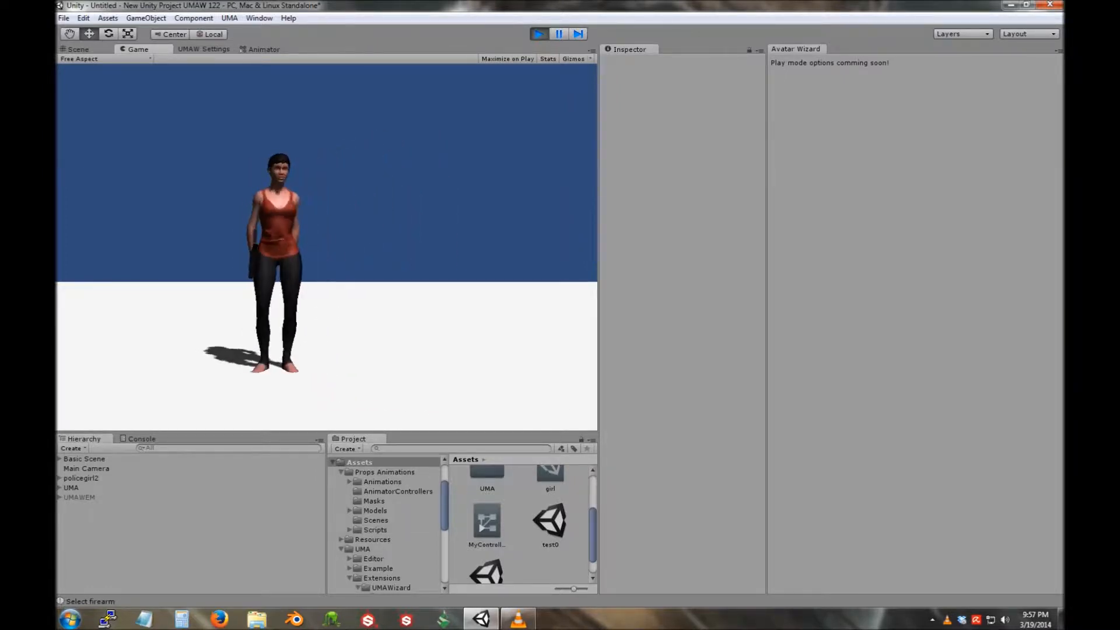
key(ctrl+p)
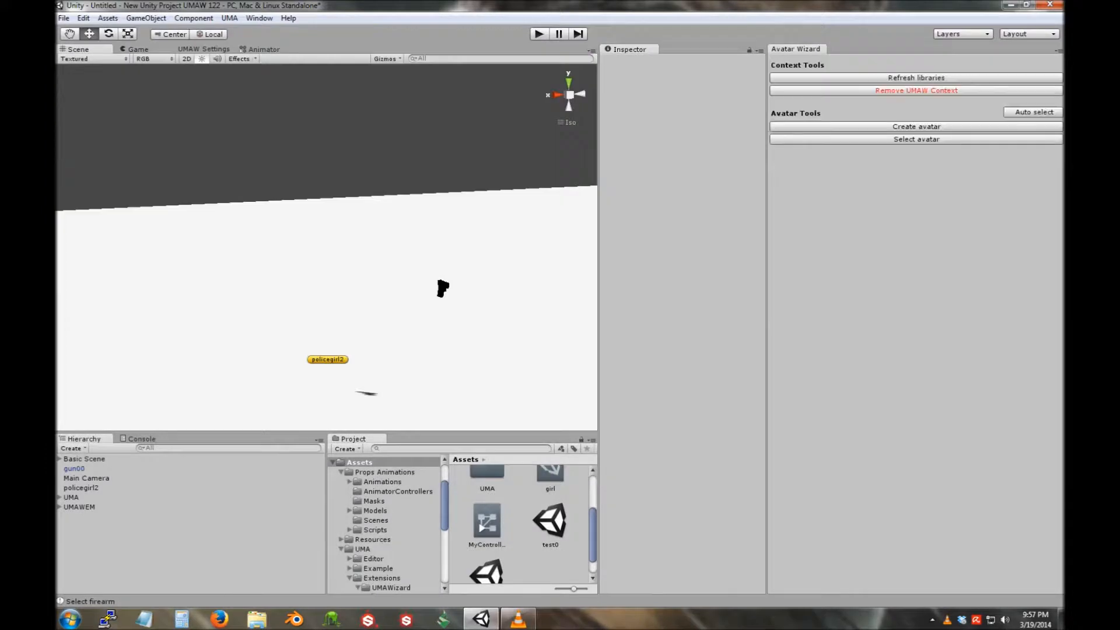
Load the policegirl2 avatar into the Avatar Wizard for editing.
click(81, 488)
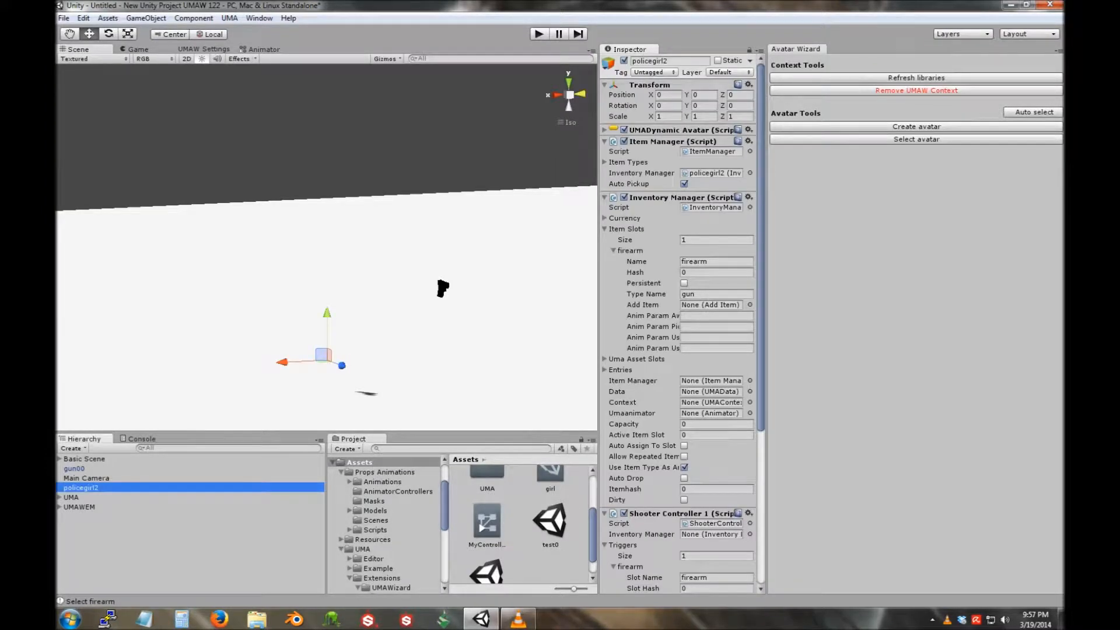
click(916, 140)
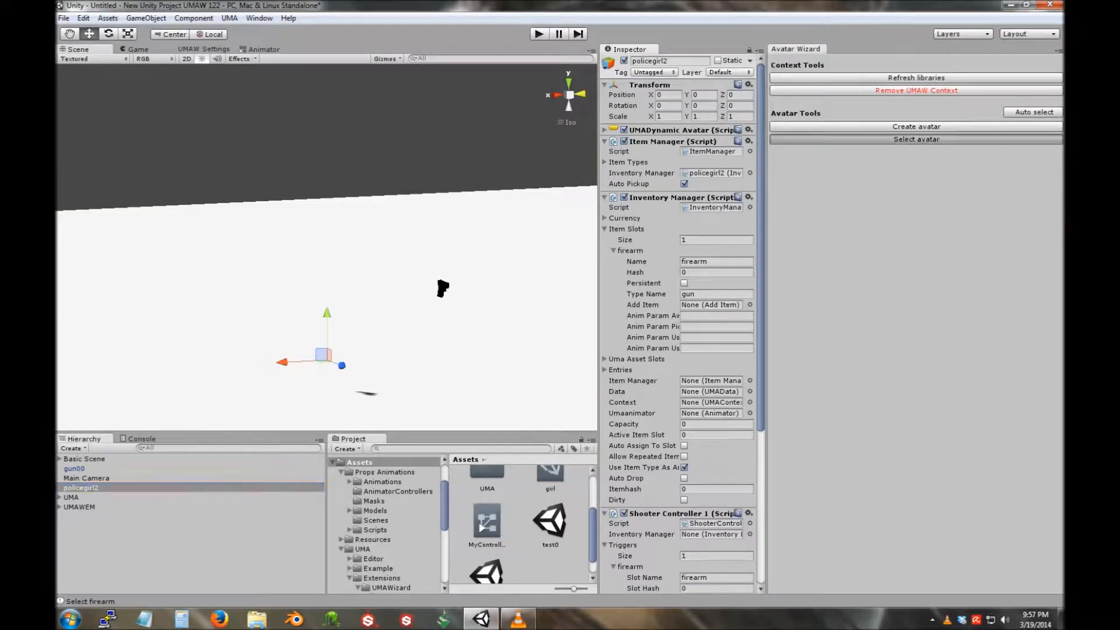
click(1021, 105)
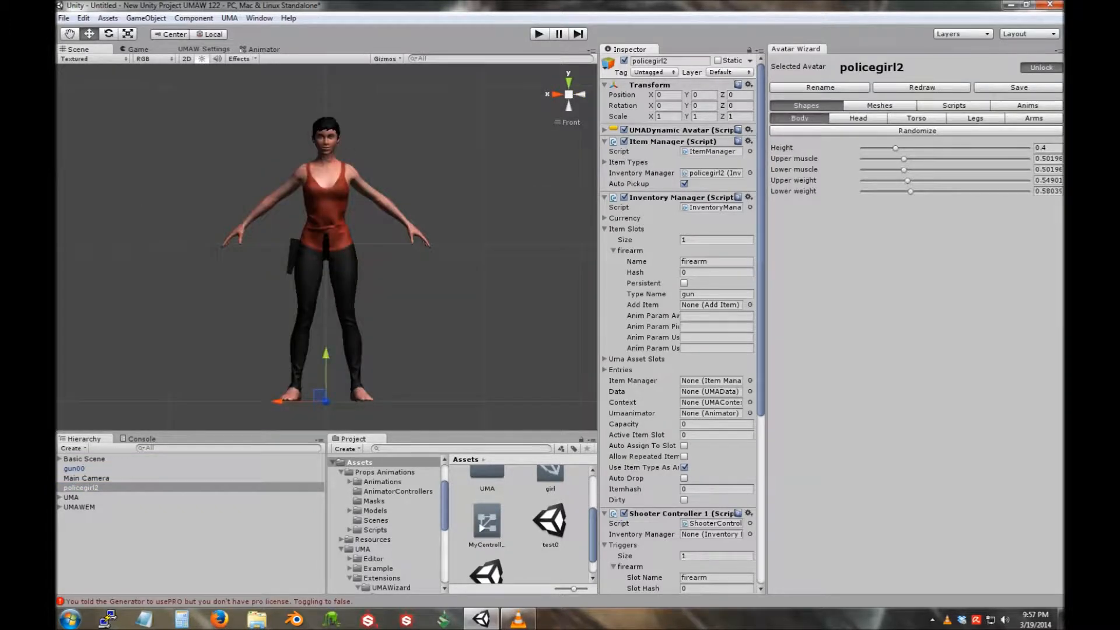
Examine the settings of policegirl2's Item Manager and Inventory Manager scripts.
click(954, 106)
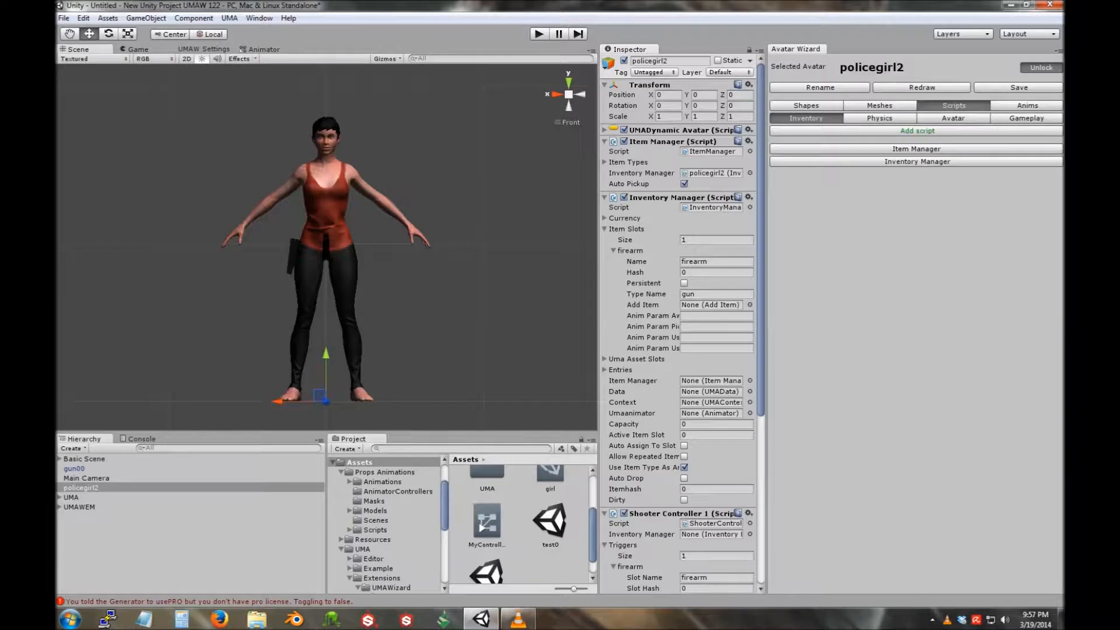
click(917, 148)
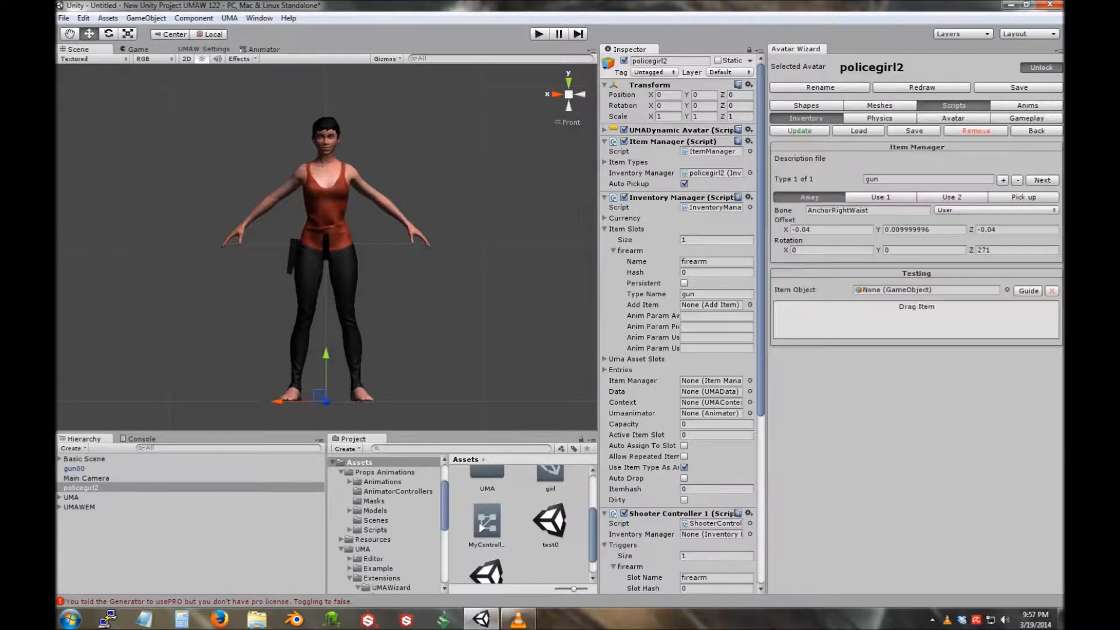
click(1042, 180)
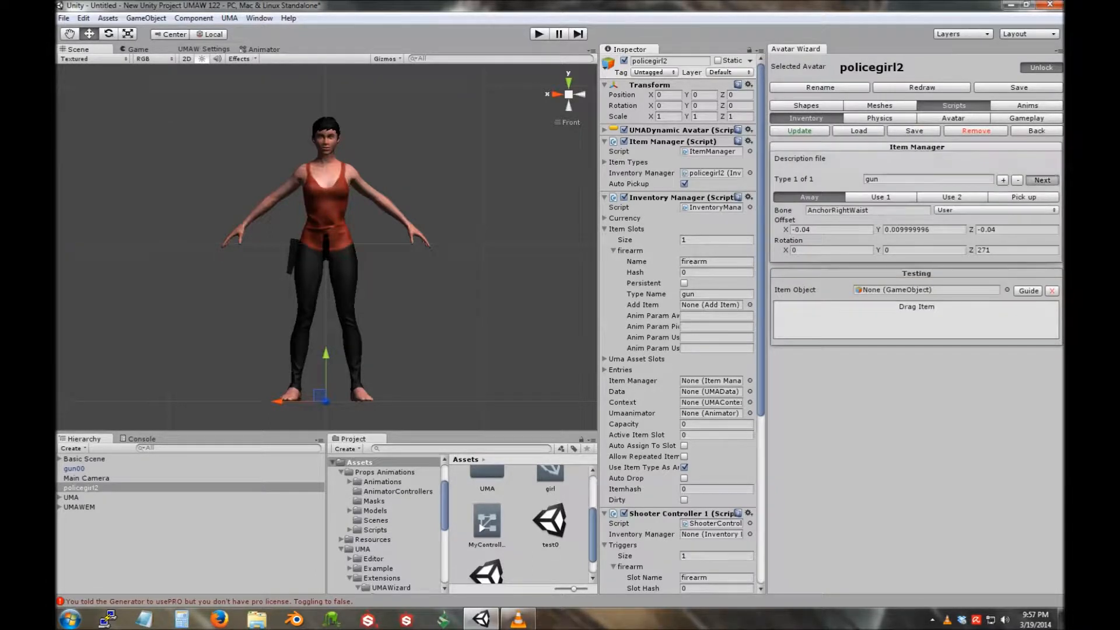
click(881, 197)
click(809, 197)
click(1037, 132)
click(916, 162)
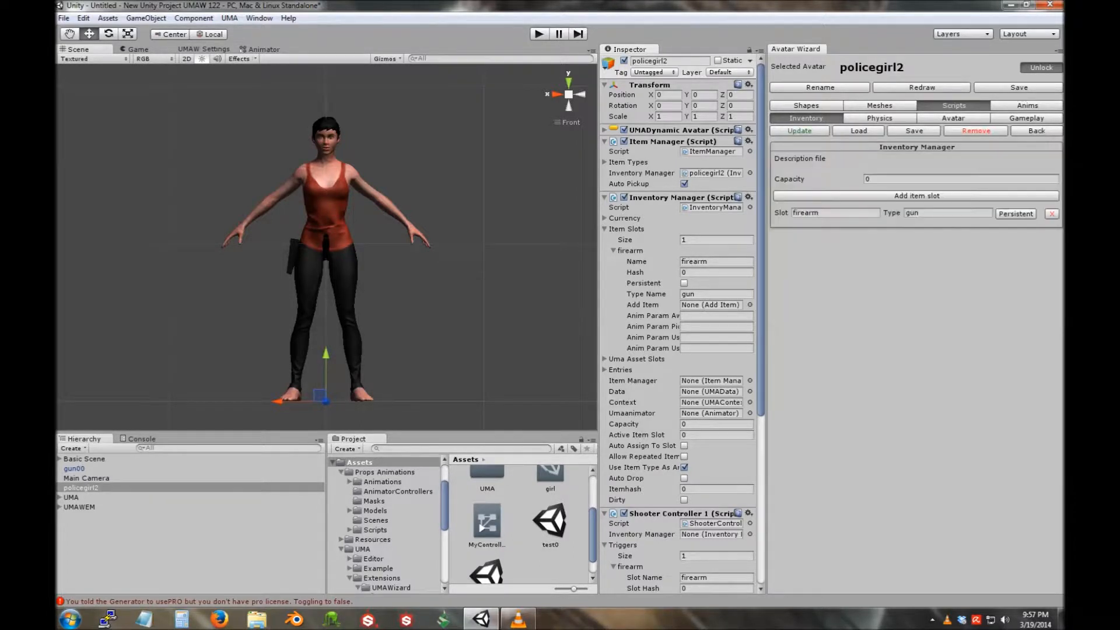
click(1037, 131)
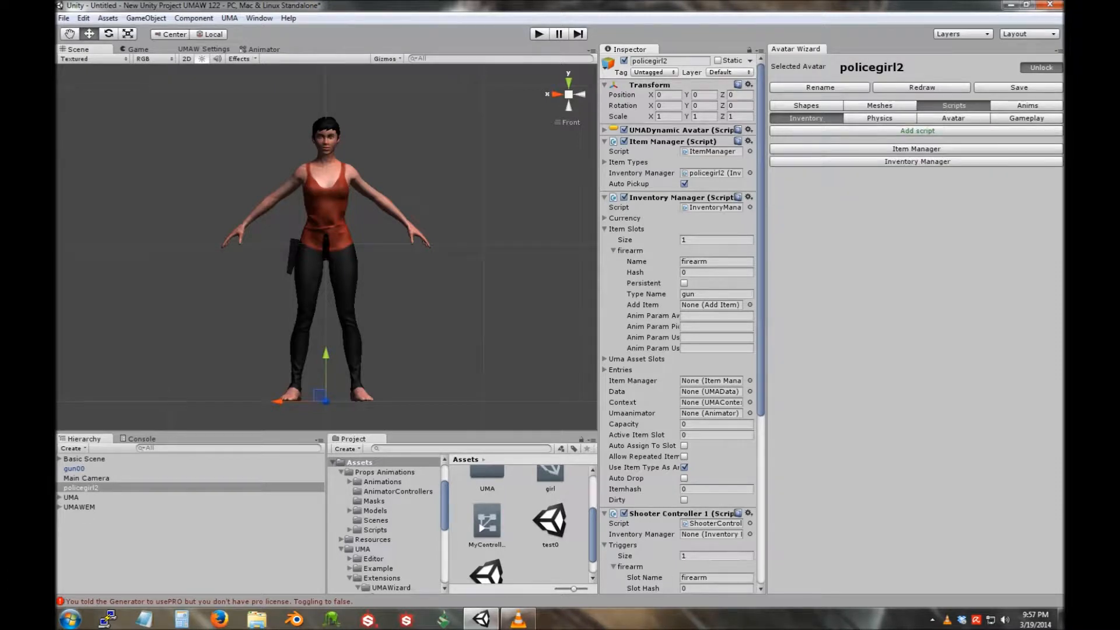
Add the Moving Breasts physics script to policegirl2 with damping 0.084 and mass 1.37, and update it.
click(880, 118)
click(918, 131)
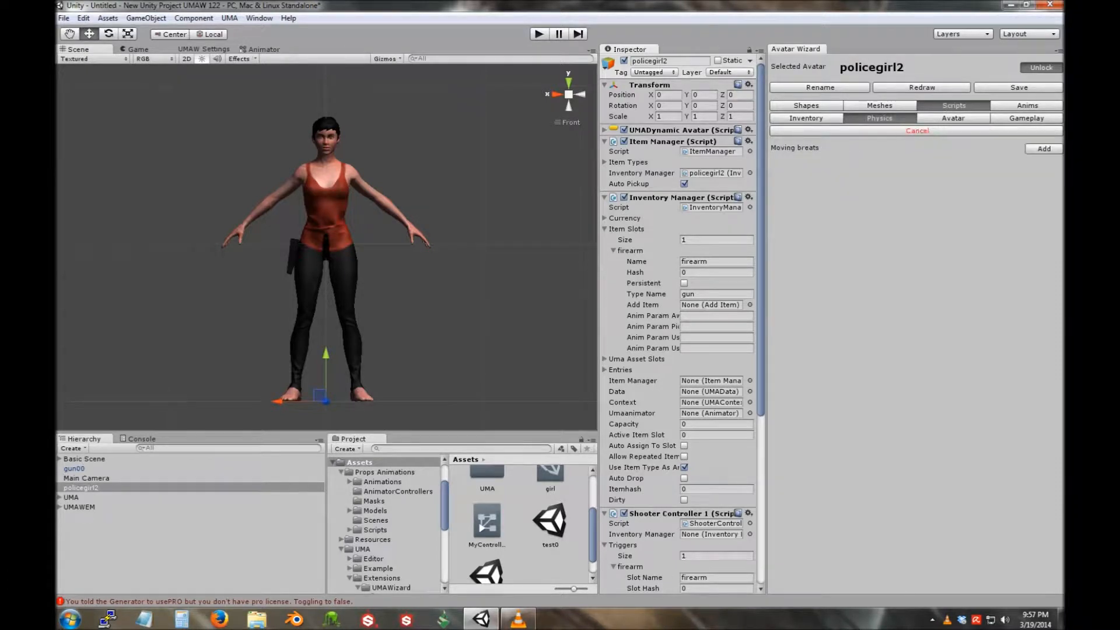
click(1044, 149)
click(917, 149)
drag(966, 169, 876, 169)
key(Tab)
text(1.37)
click(799, 131)
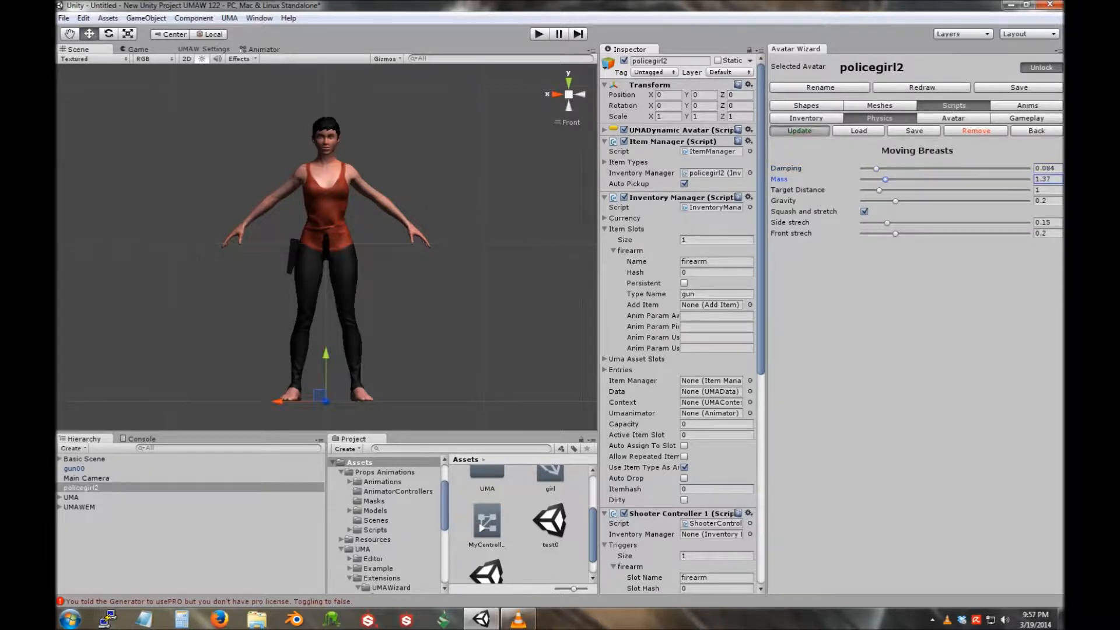
click(1037, 130)
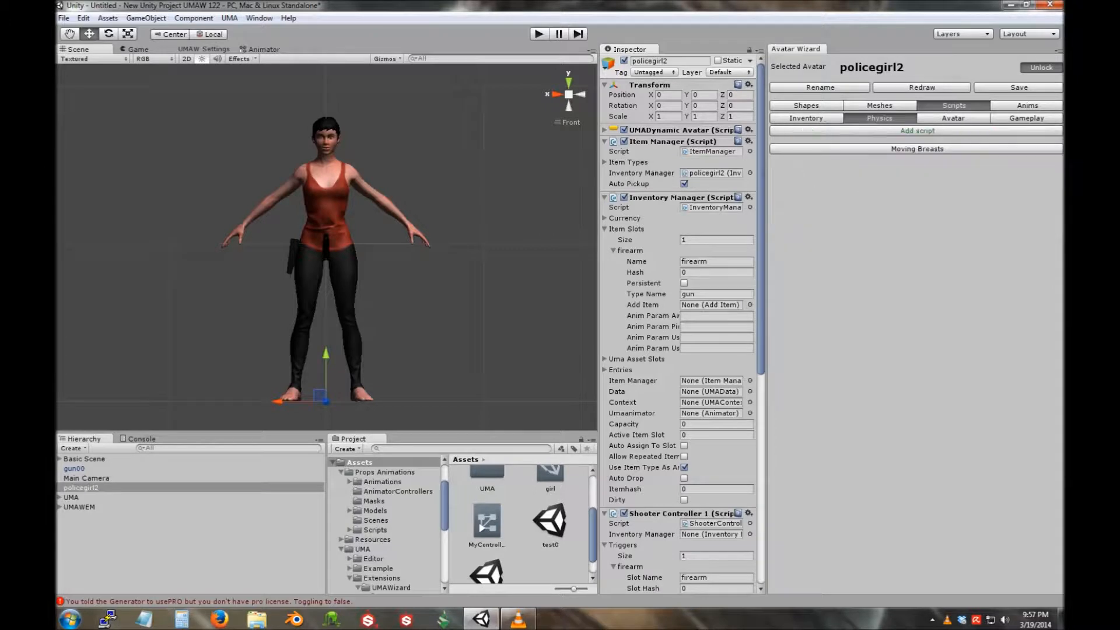
Examine the avatar and gameplay scripts available for policegirl2 and unlock the avatar.
click(953, 118)
click(917, 131)
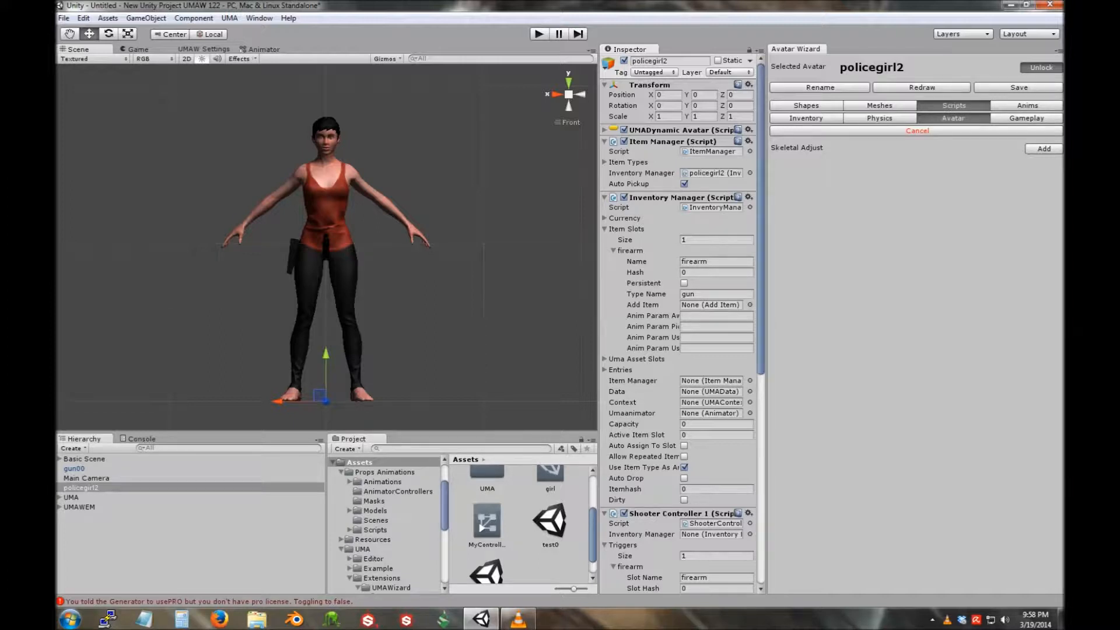
click(917, 130)
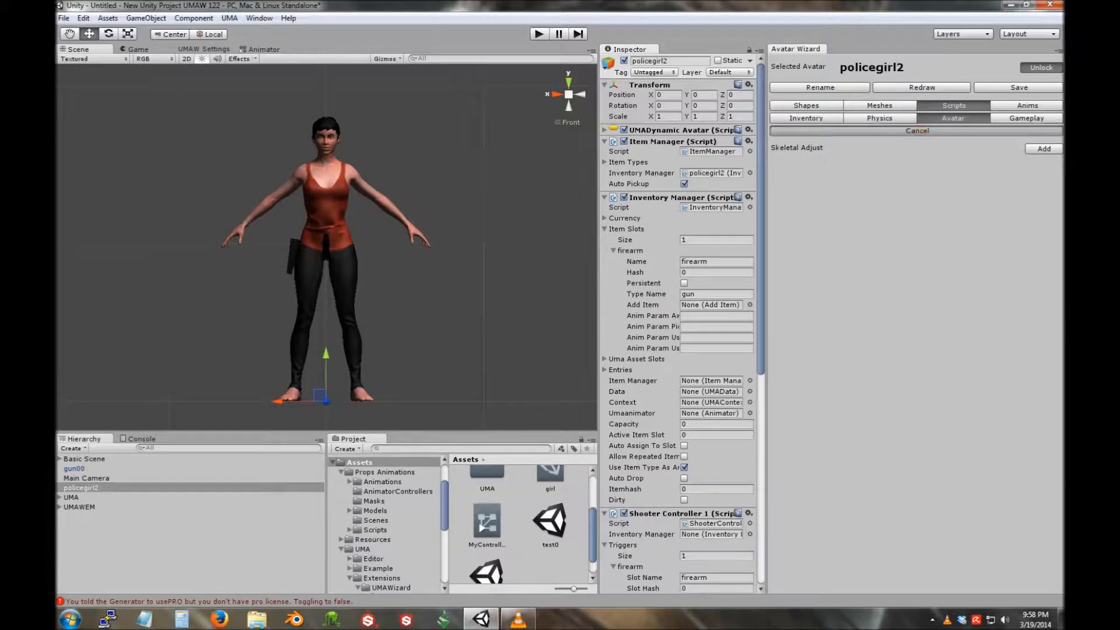
click(1027, 119)
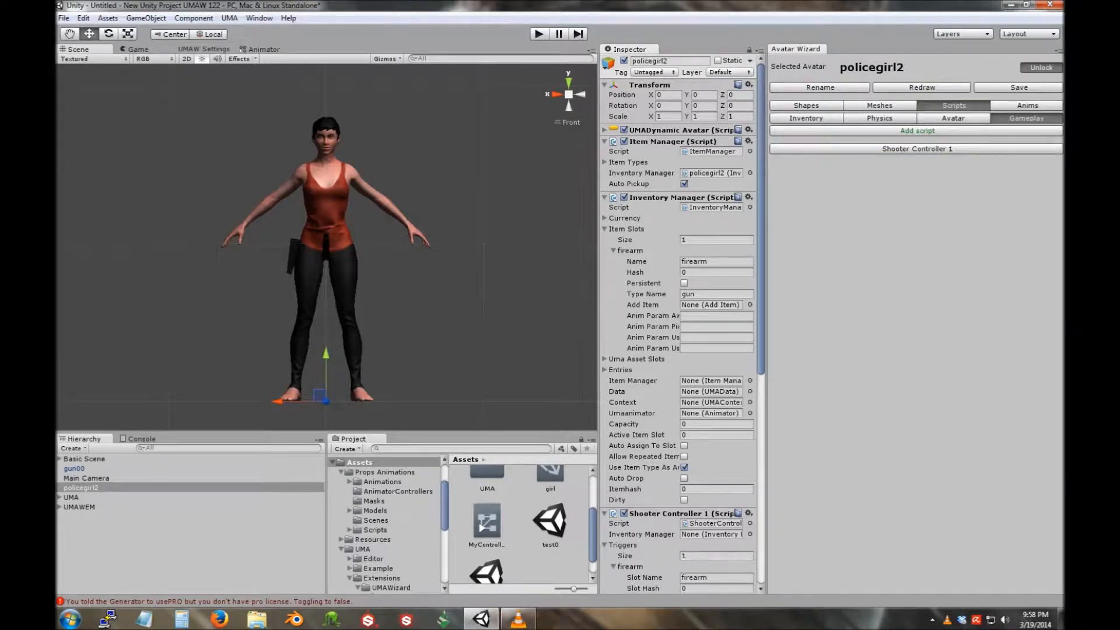
click(953, 118)
click(1041, 68)
Move policegirl2 along the X axis, well away from the gun, and deselect it.
scroll(326, 247, down, 5)
right_drag(326, 247, 389, 278)
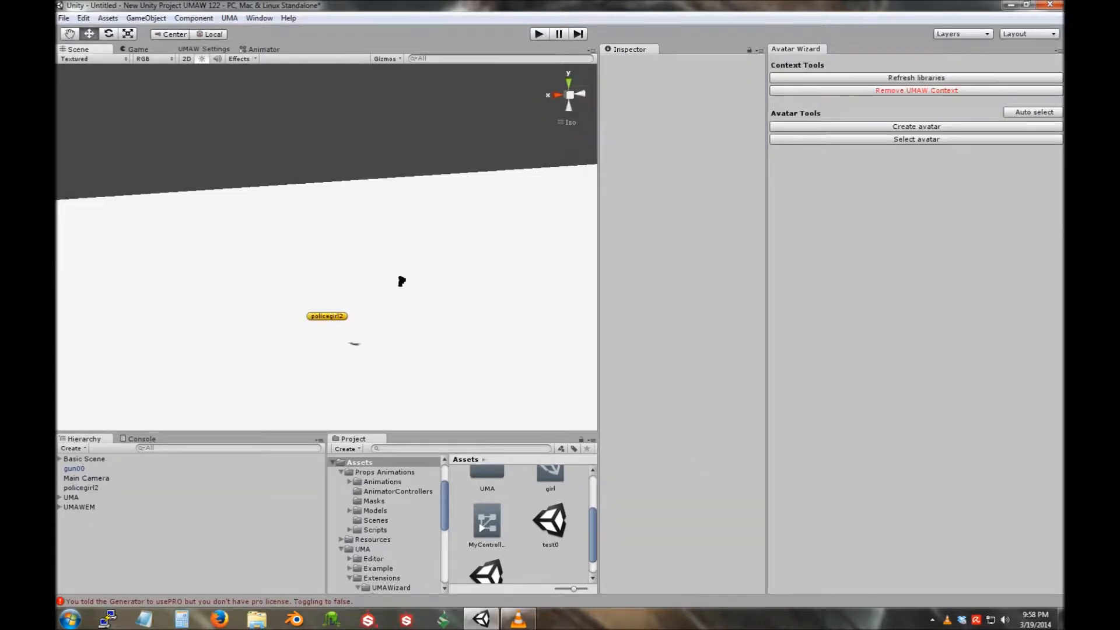
click(81, 488)
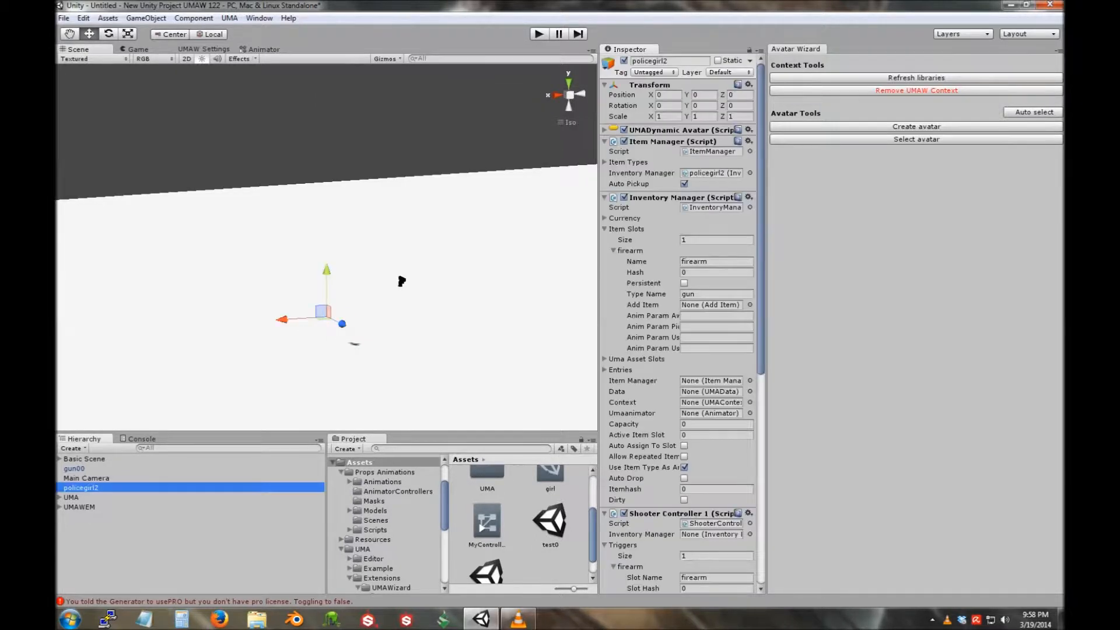
drag(282, 320, 109, 331)
click(120, 344)
click(120, 344)
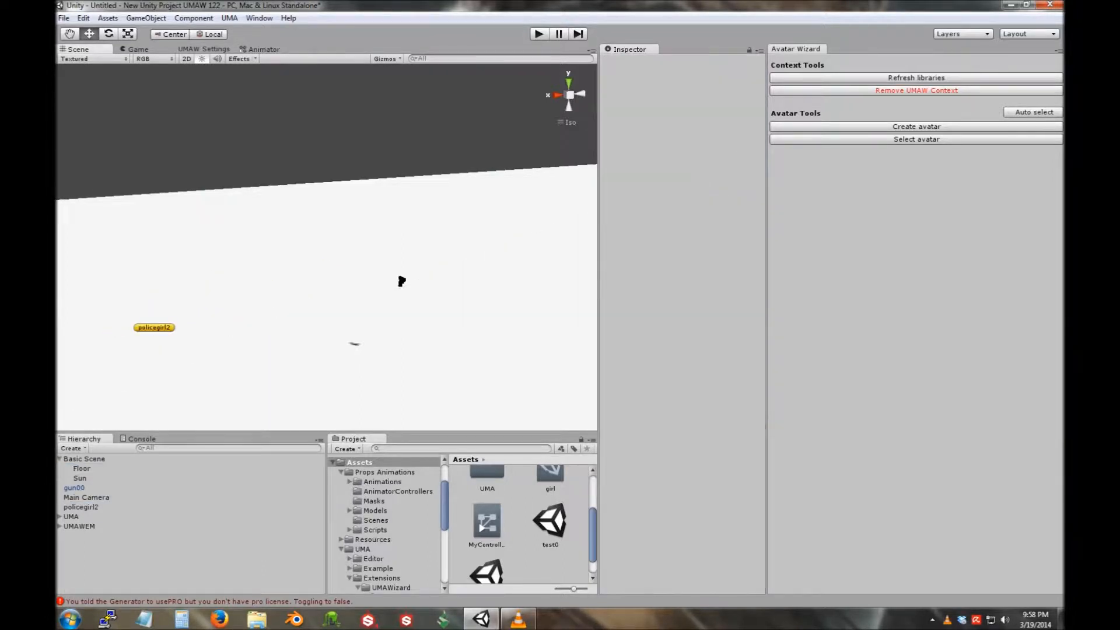
Start a new avatar and name it policegirl3.
click(917, 127)
click(925, 101)
text(pol)
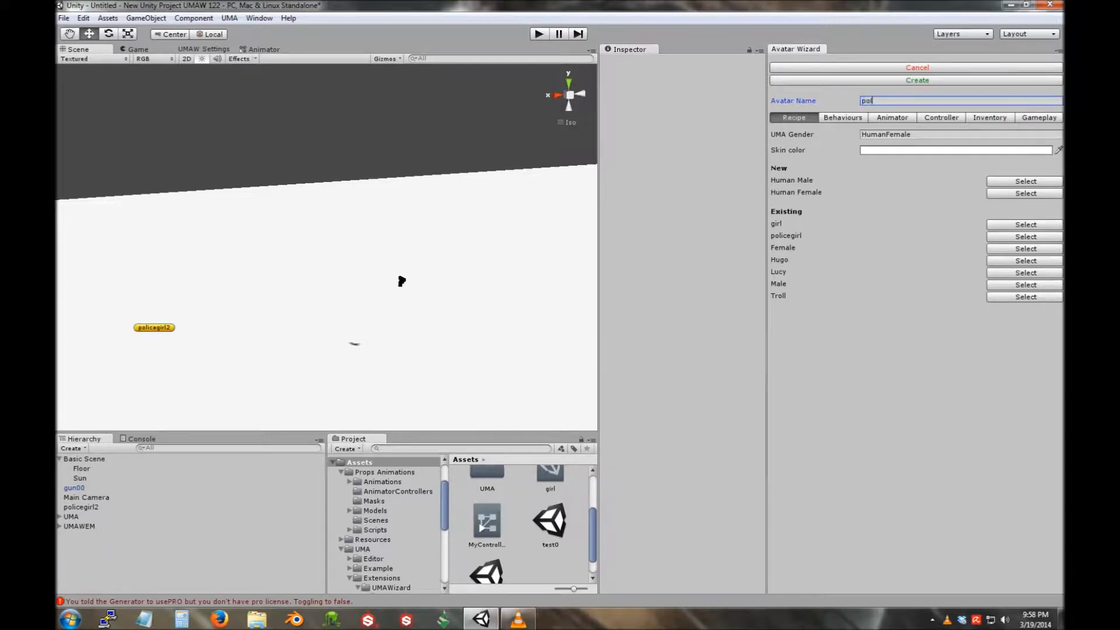
text(icegirl3)
Choose the existing Female recipe for policegirl3 and assign MyController as its animator controller.
click(1025, 224)
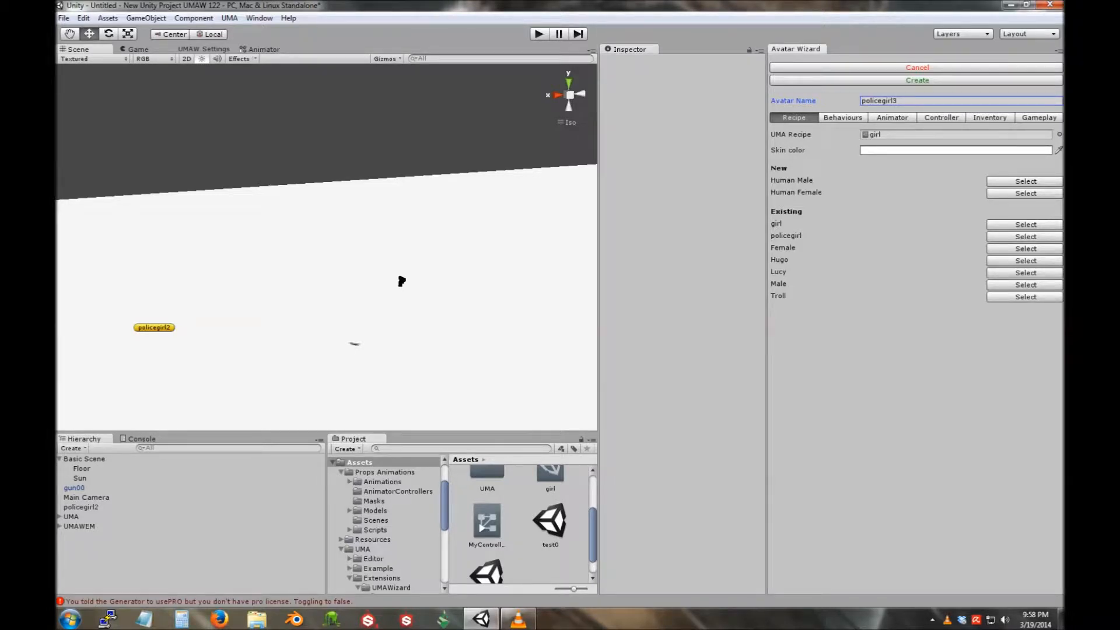
click(1025, 194)
click(1025, 249)
click(892, 118)
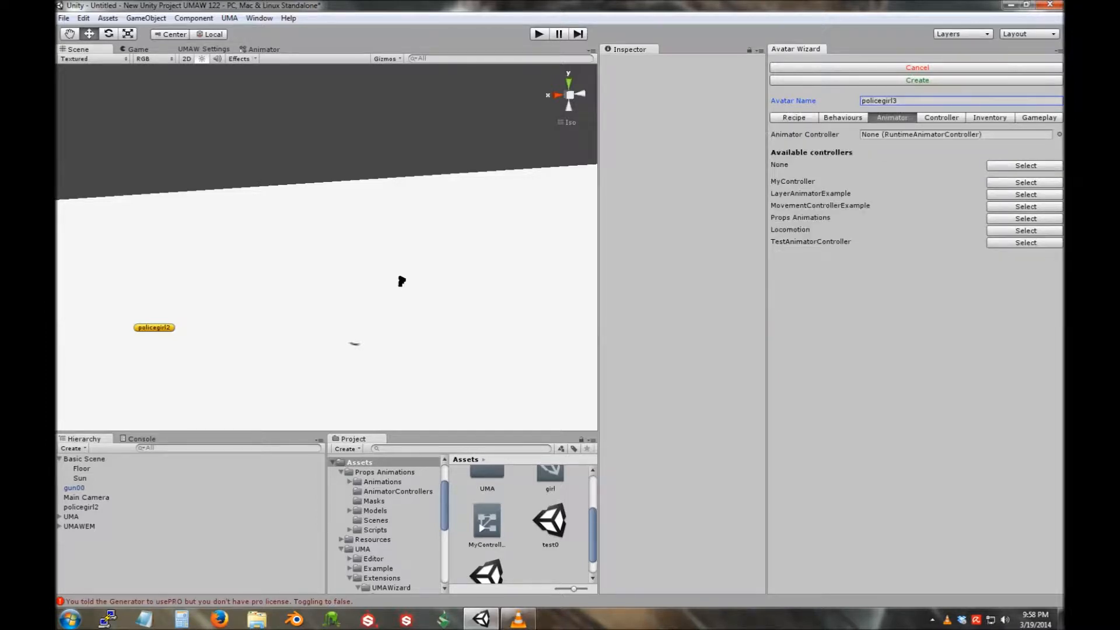
click(1025, 183)
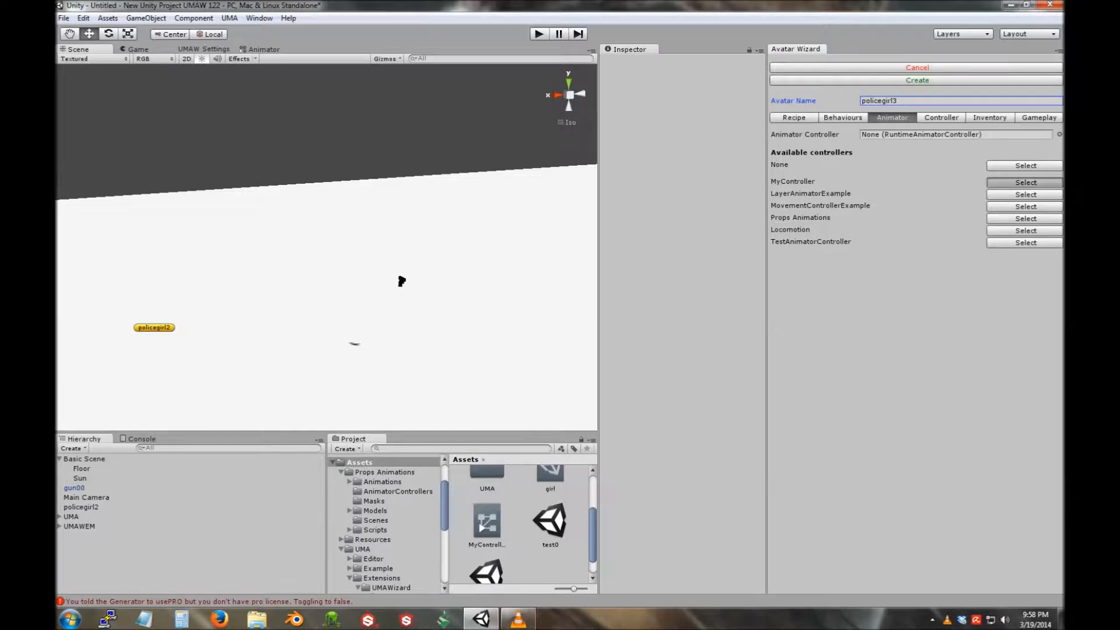
Enable policegirl3's controller with Animations in place, Mouse 0 as the Fire Button and R as the Reload Button.
click(941, 118)
click(917, 136)
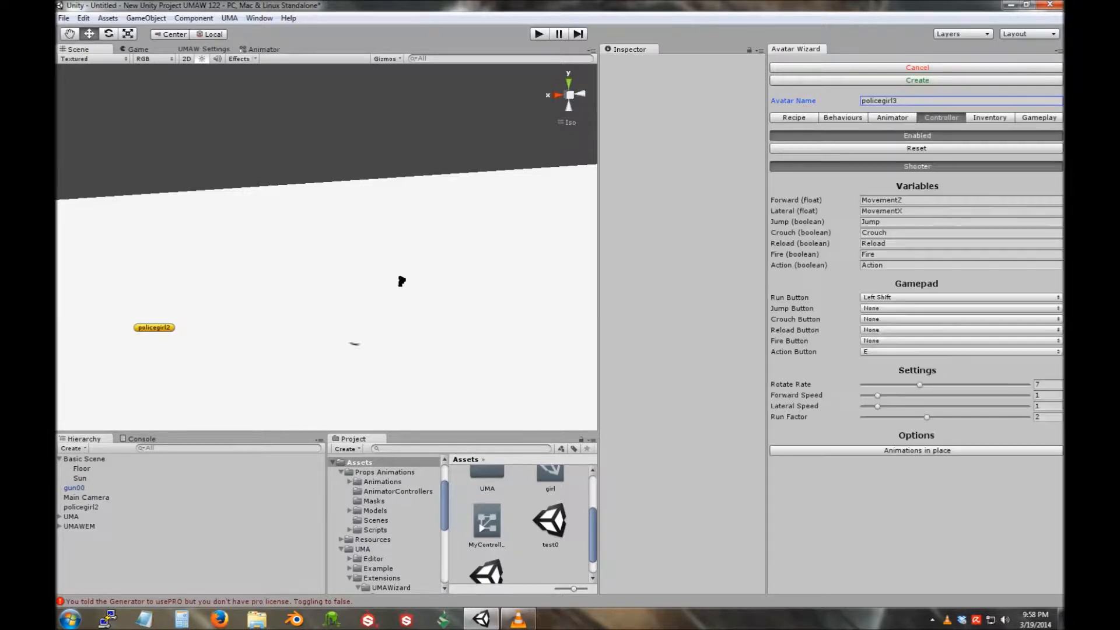
click(917, 451)
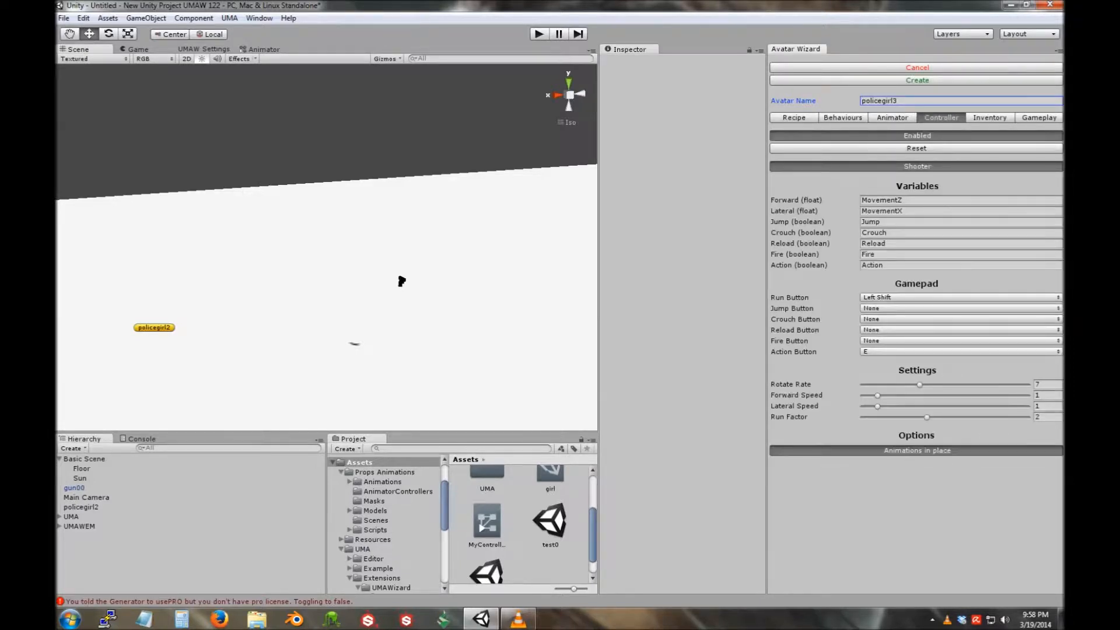
click(934, 341)
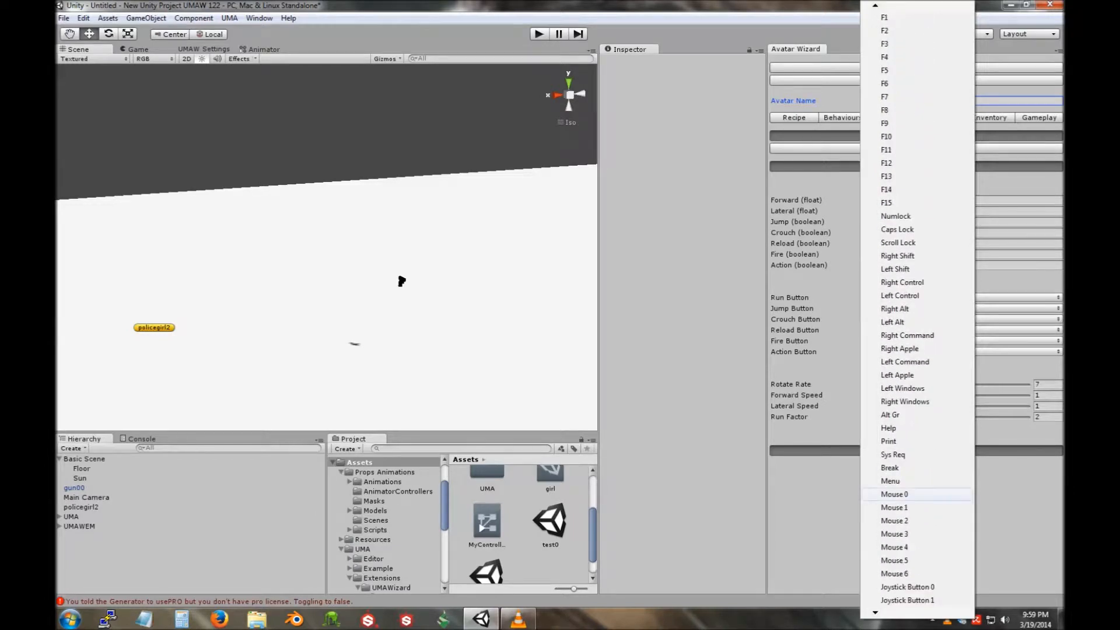
click(927, 495)
click(929, 330)
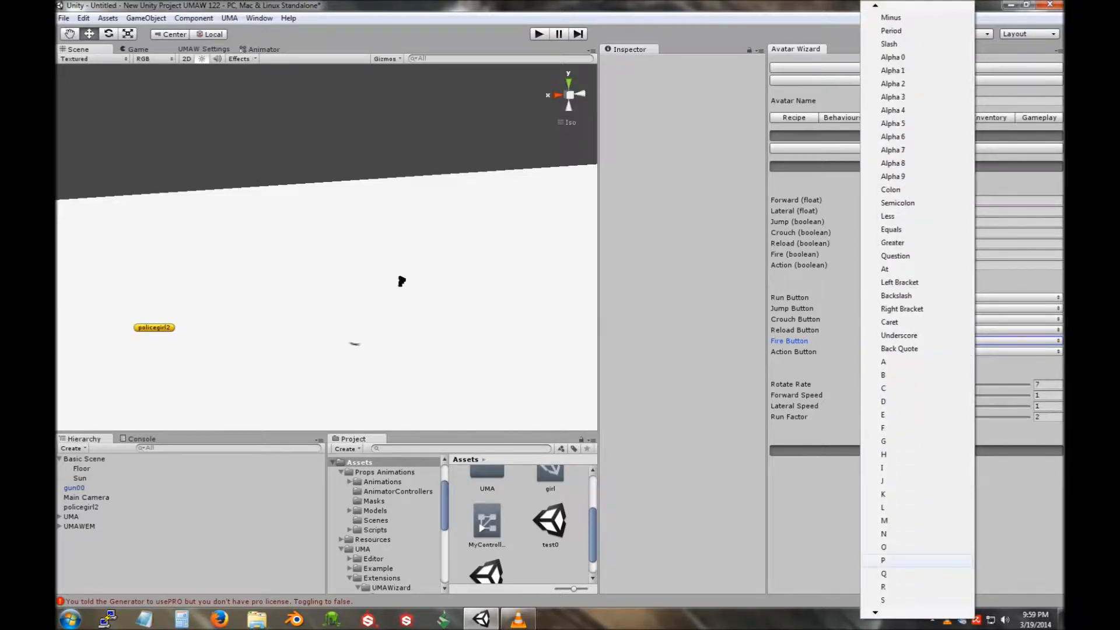
click(928, 587)
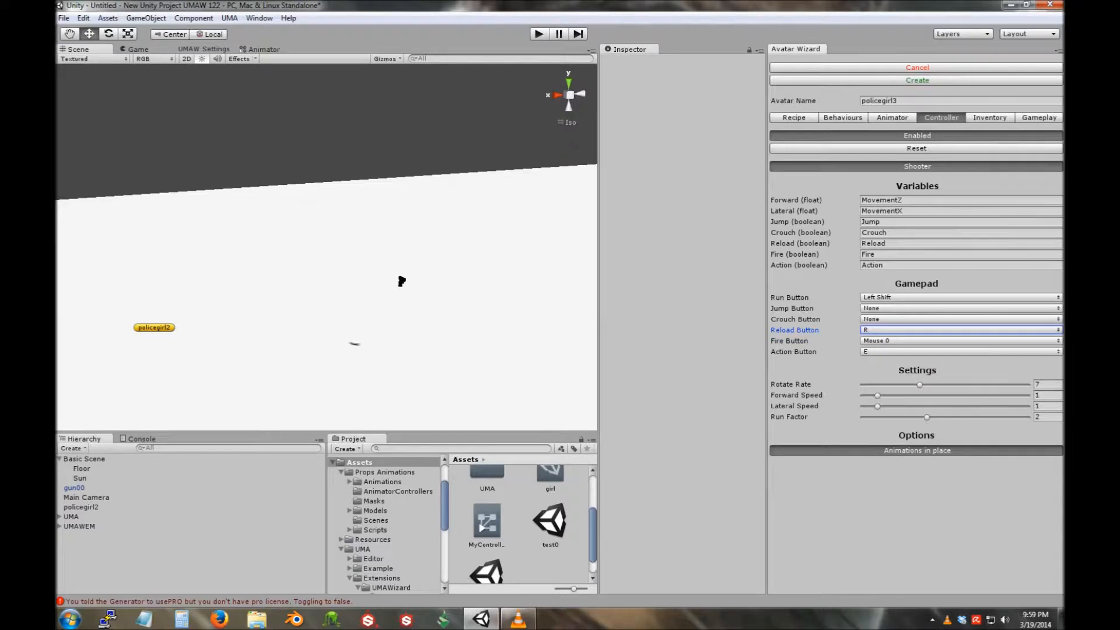
Enable the inventory for policegirl3 and load its item types settings from ITMAN_GunInHolster.xml.
click(990, 118)
click(916, 136)
click(831, 199)
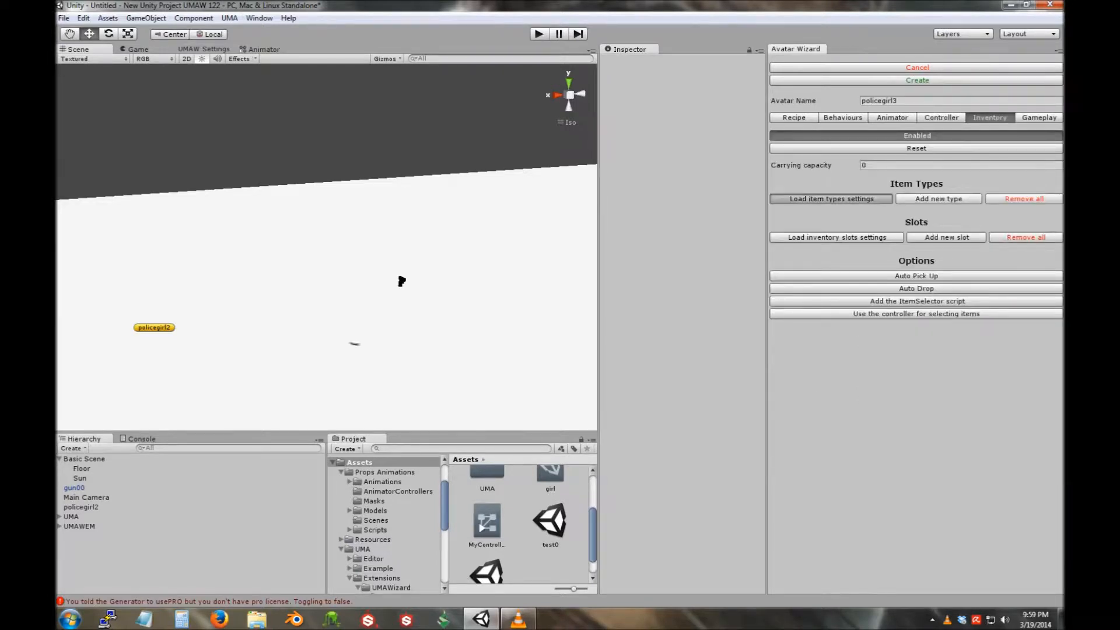
double_click(298, 336)
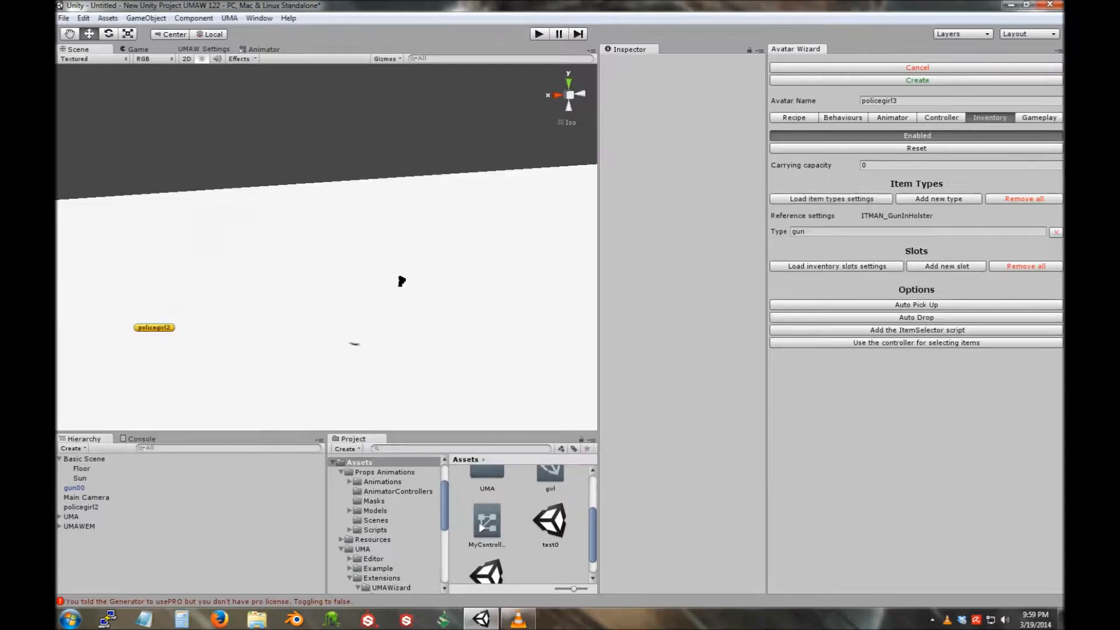
Load the inventory slots from INVMAN_GunInHolster.xml and turn on Auto Pick Up and Use the controller for selecting items.
click(837, 266)
double_click(297, 274)
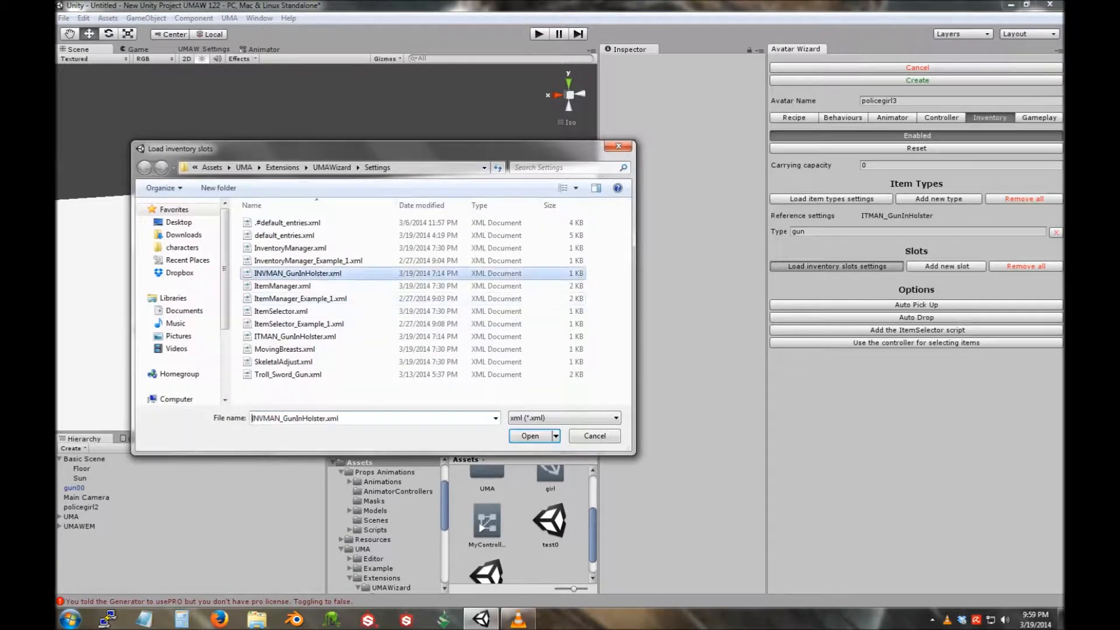
click(916, 319)
click(916, 356)
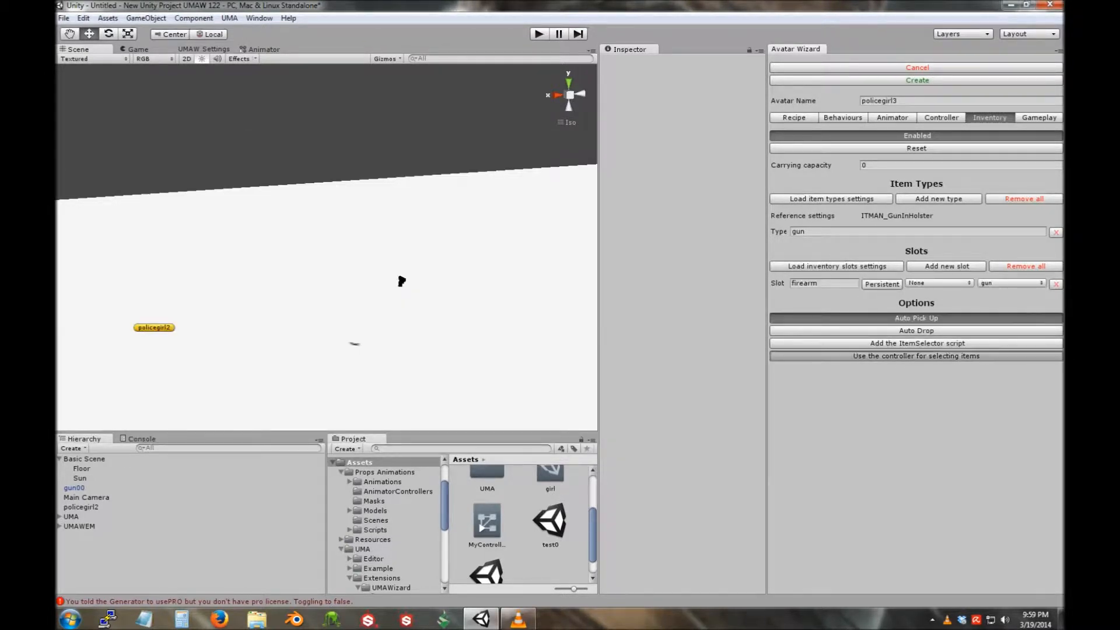
Add the Third Person Camera gameplay script with Camera Zoom and create the policegirl3 avatar.
click(1039, 118)
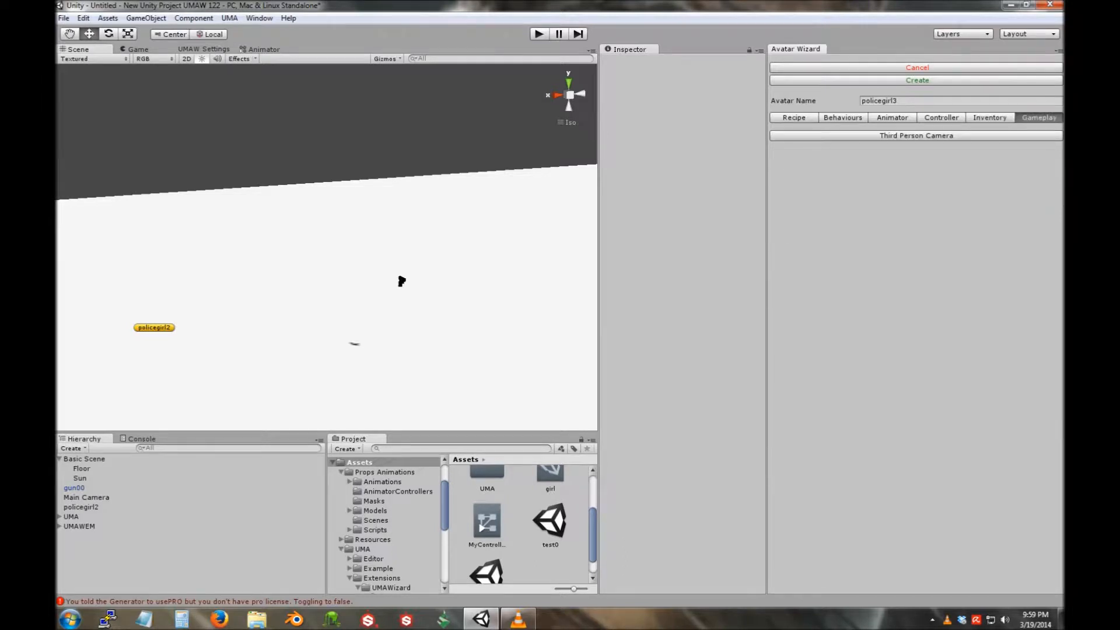
click(917, 136)
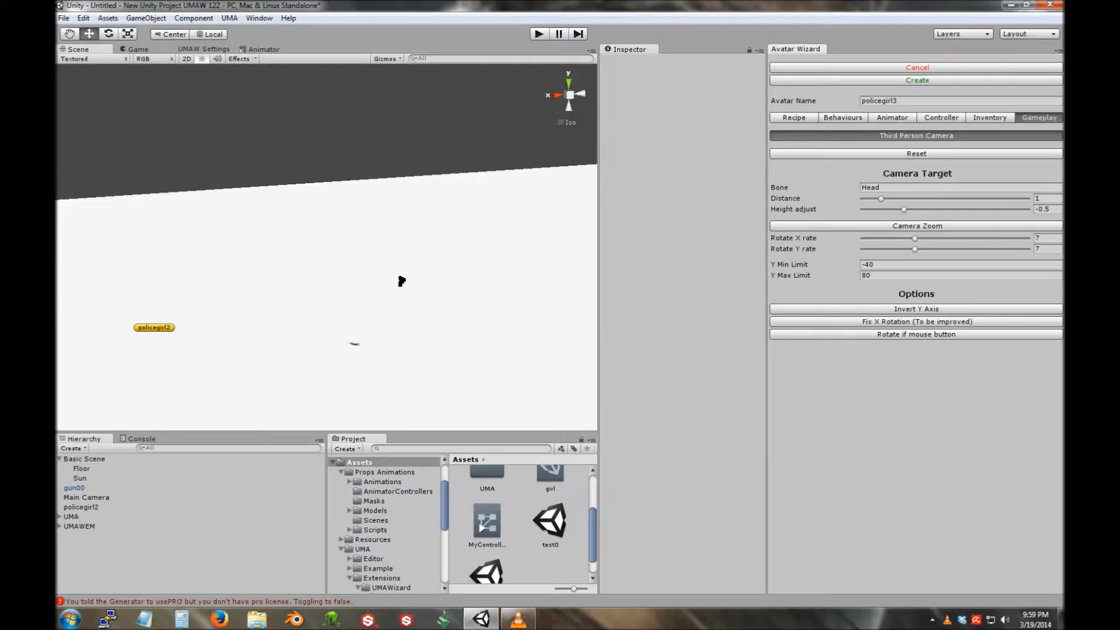
click(917, 226)
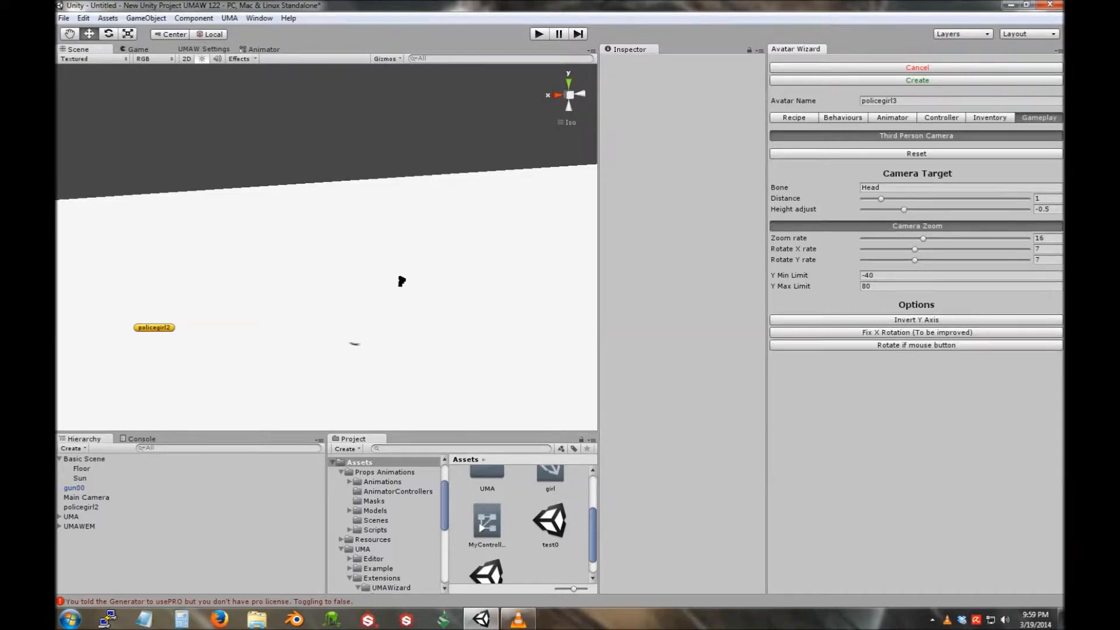
click(917, 81)
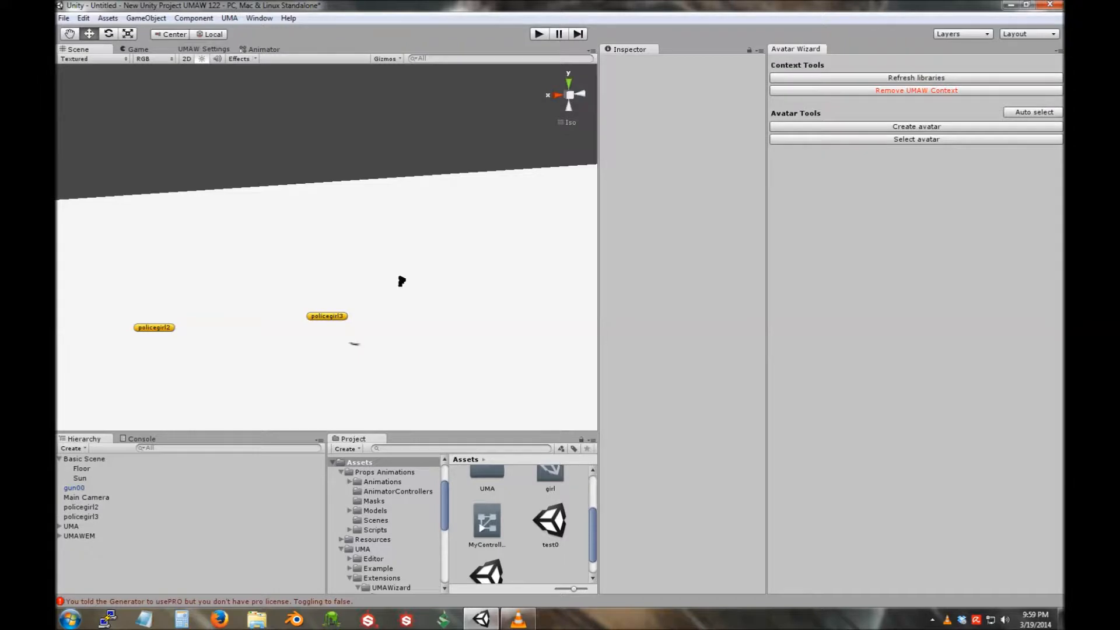
Run the scene briefly to check policegirl3 in play mode and stop it.
key(ctrl+p)
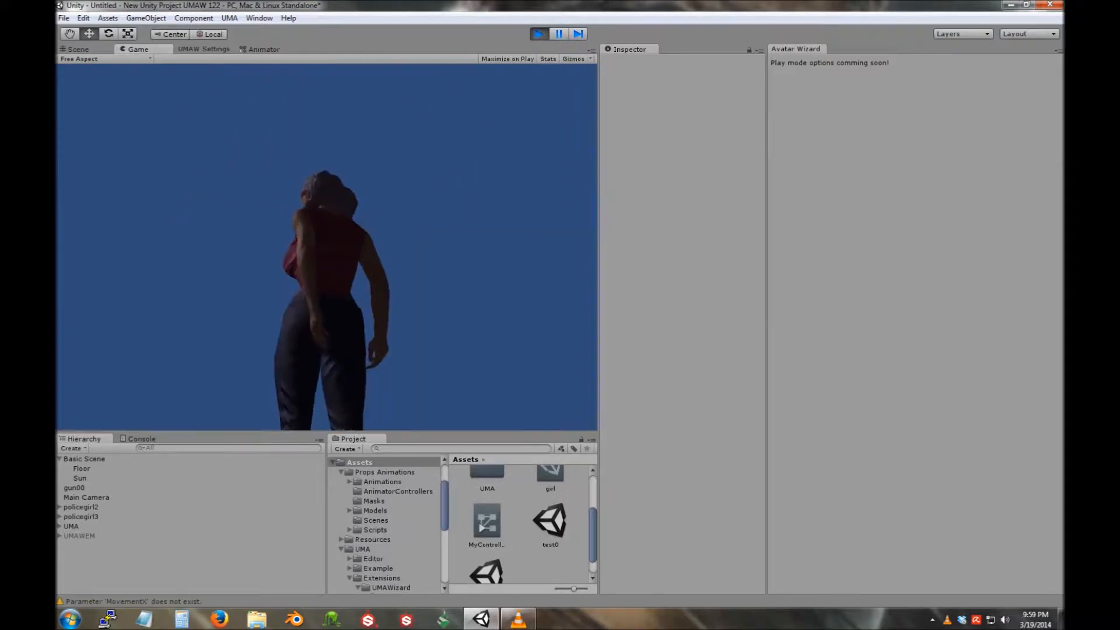
key(ctrl+p)
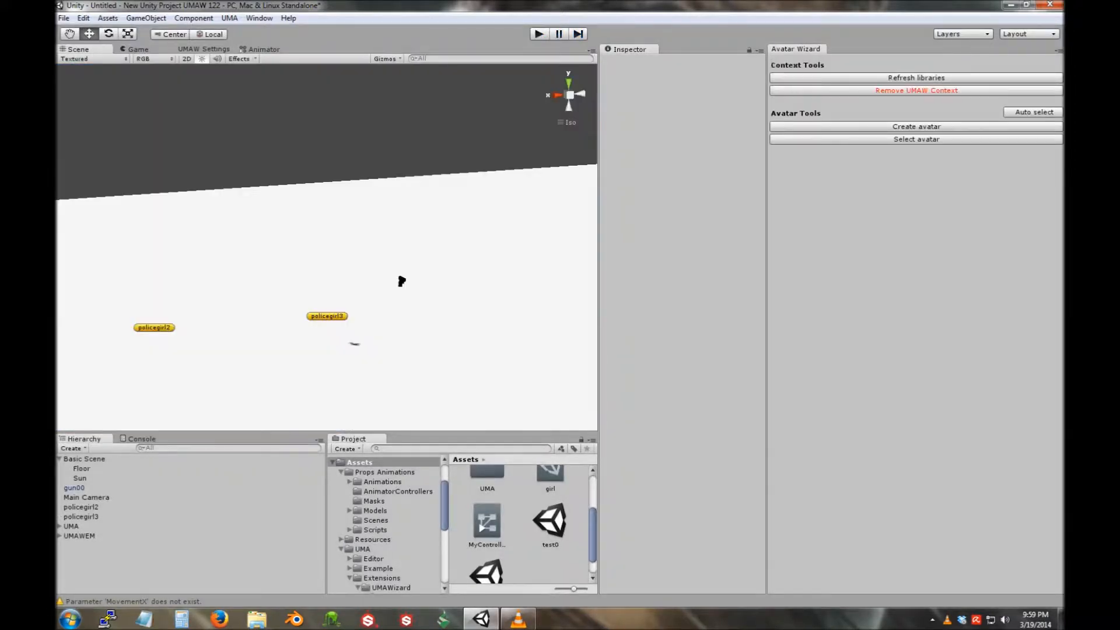
Select policegirl3 for editing and add the Gun_Holster mesh with its Gun_Holster overlay to the body.
click(81, 517)
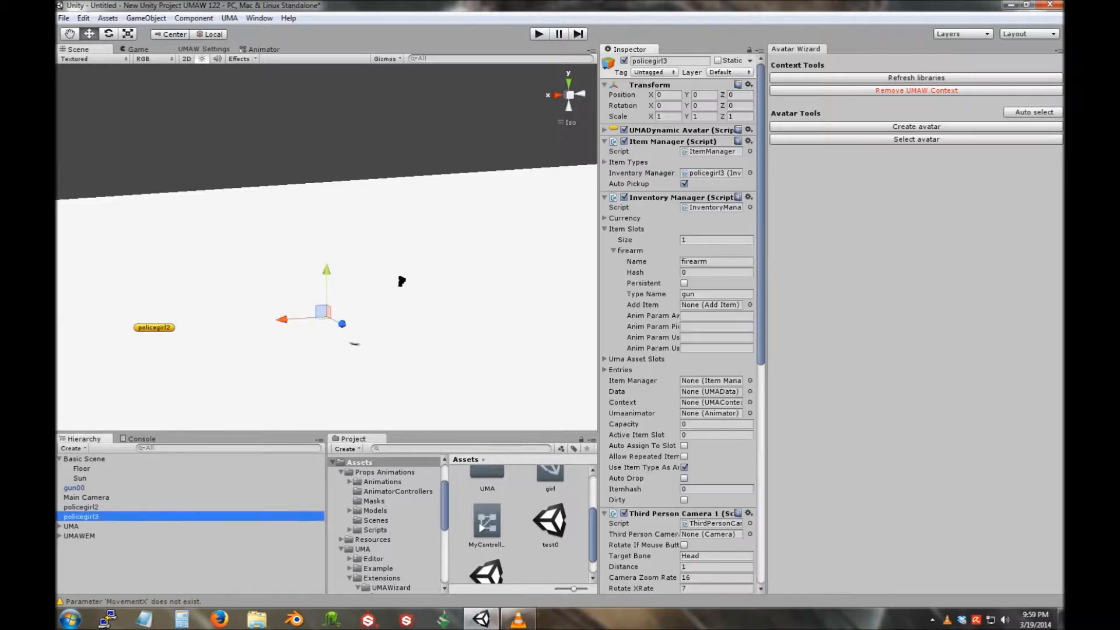
click(916, 139)
click(917, 68)
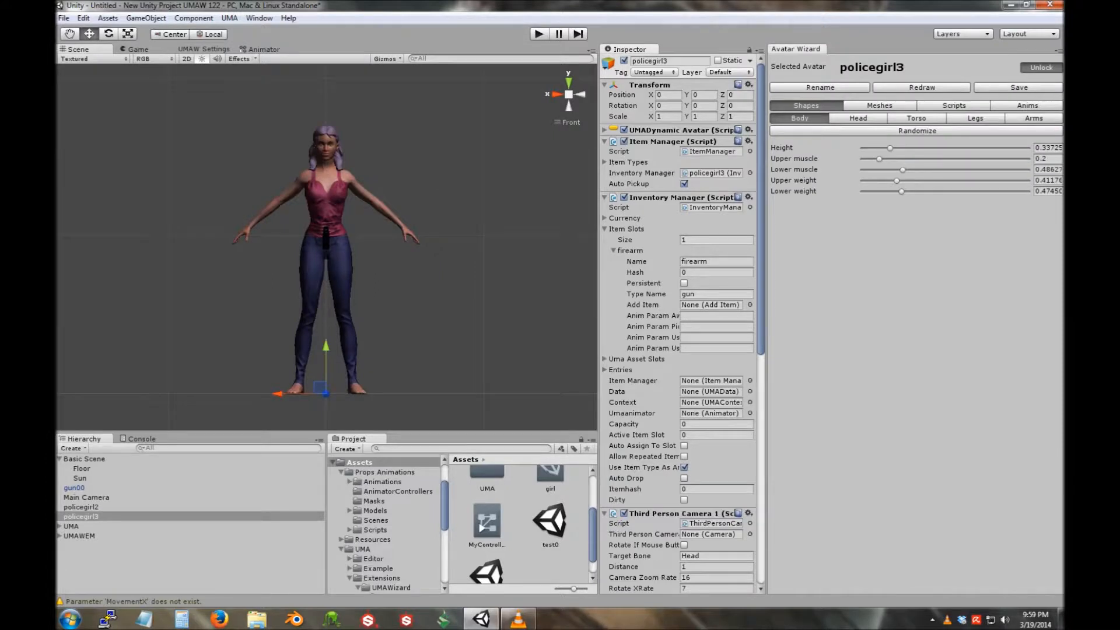
click(880, 105)
click(917, 131)
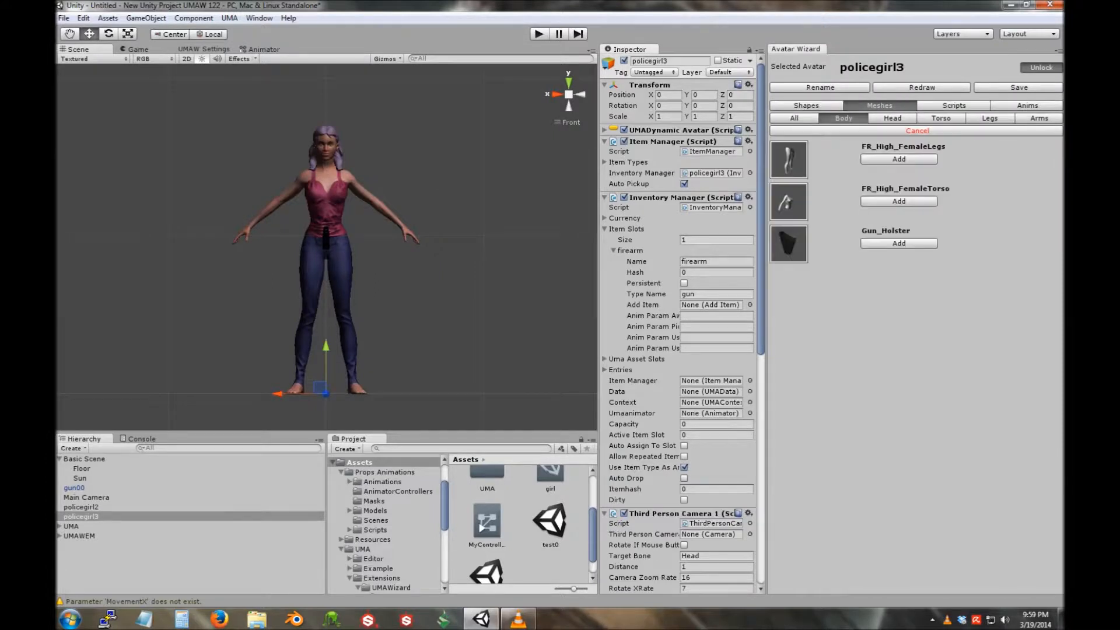
click(899, 243)
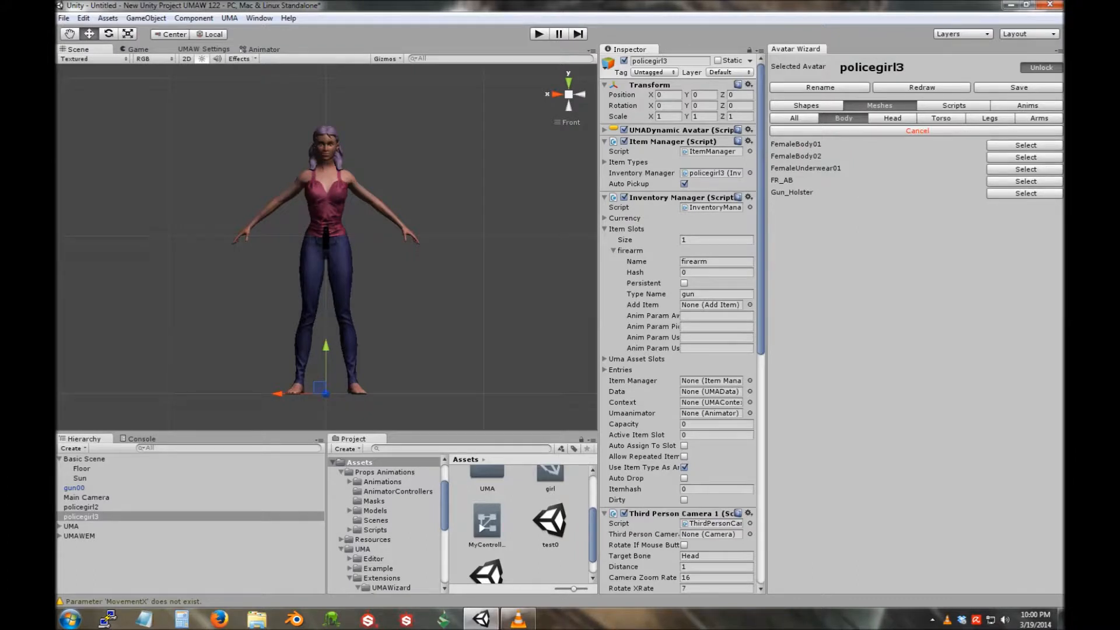
click(1025, 194)
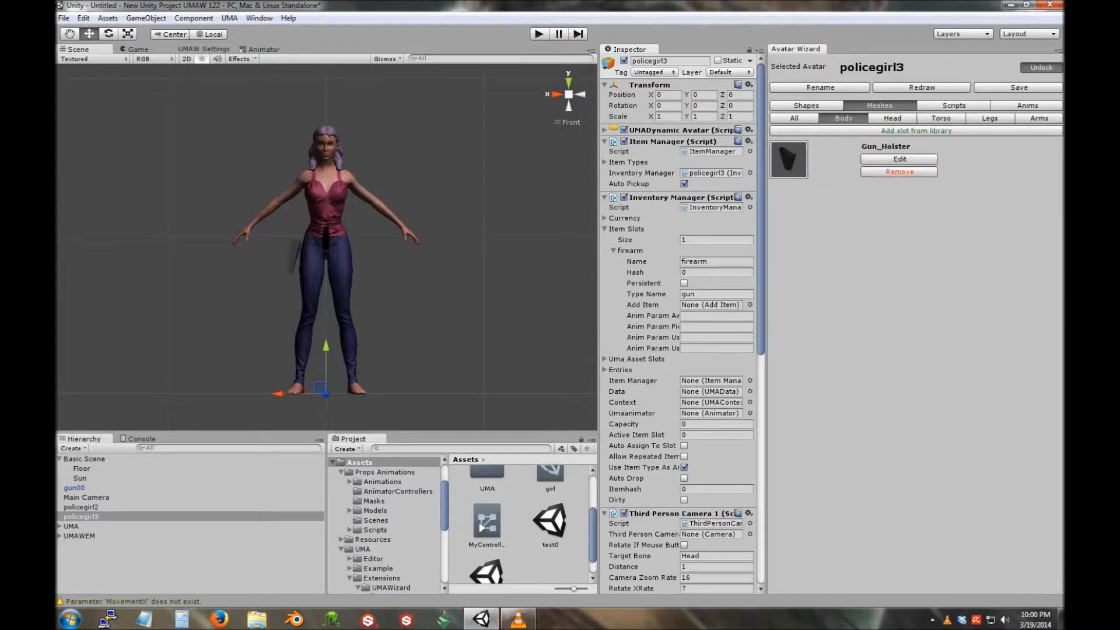
Save the avatar as policegirl3.asset in the Assets folder.
click(806, 105)
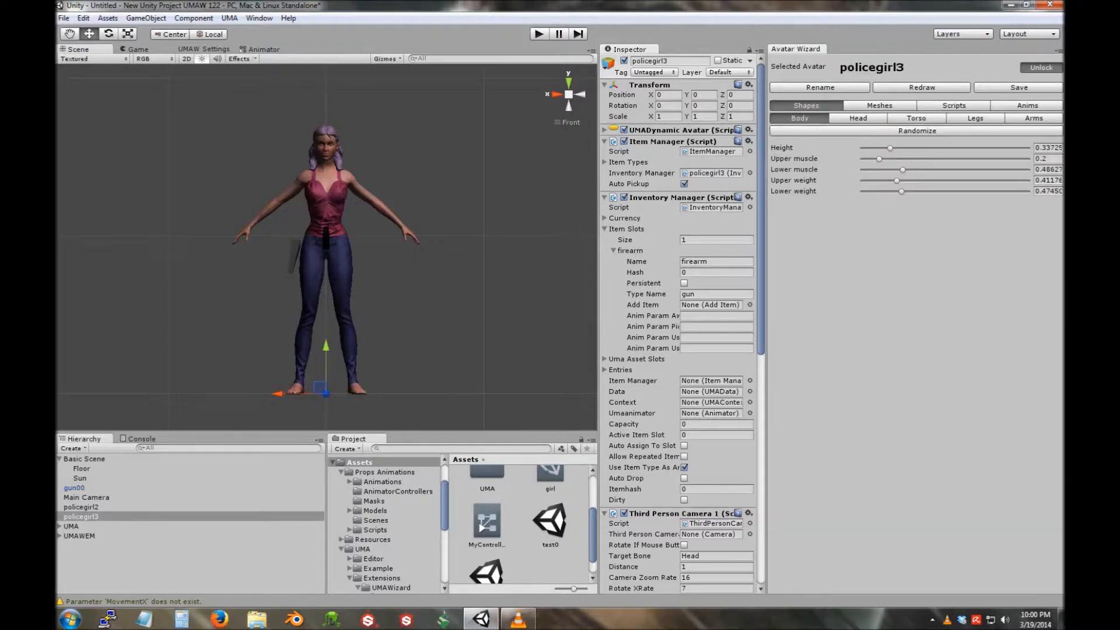
click(1020, 87)
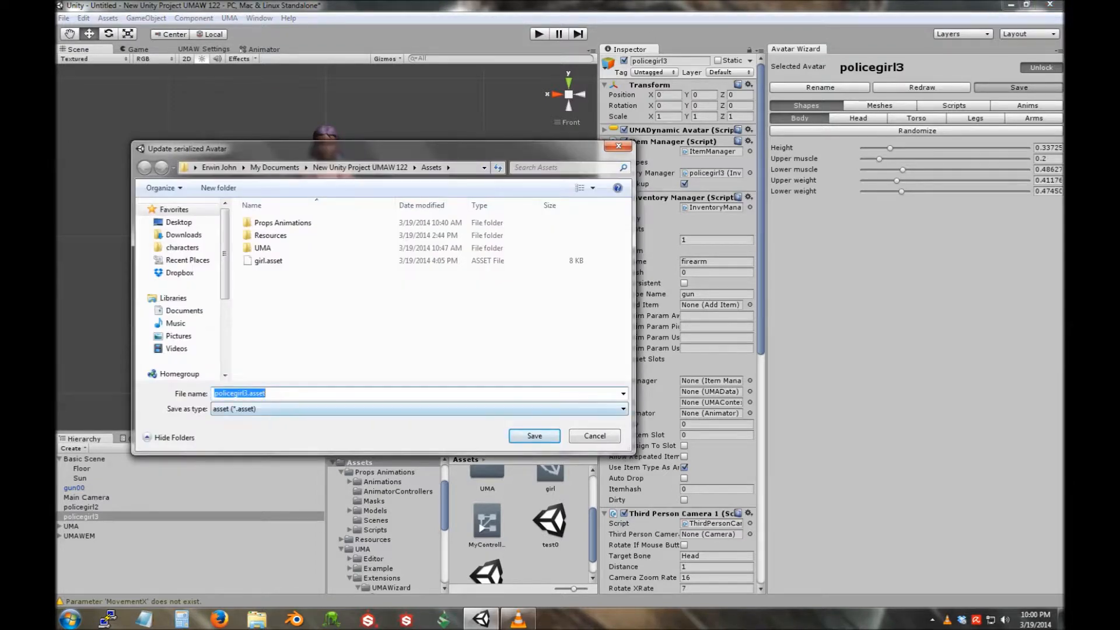
key(Return)
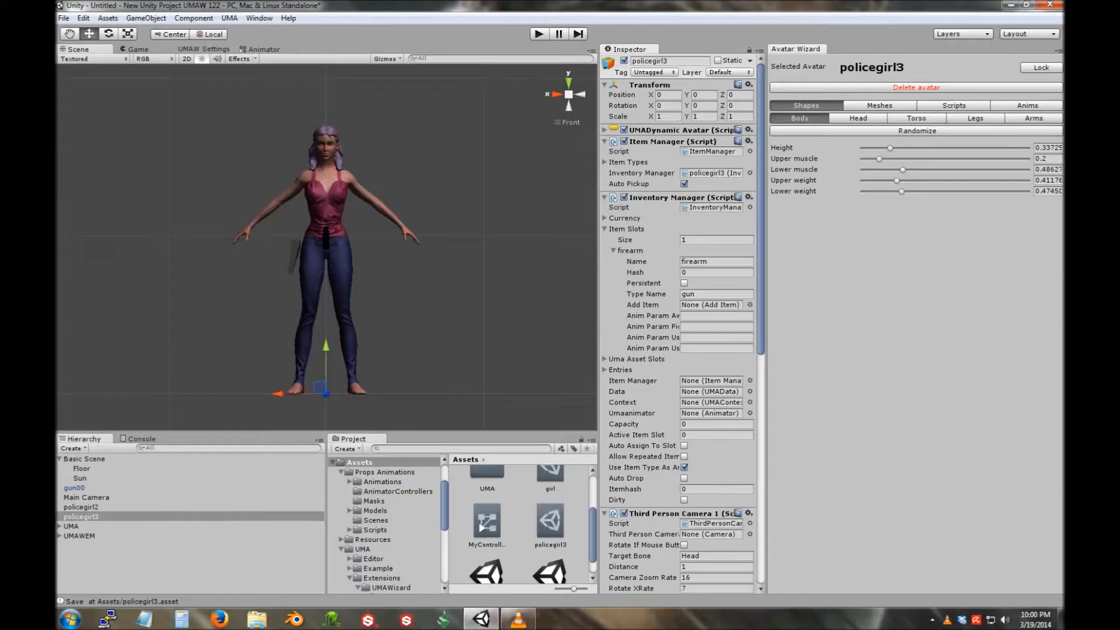
Play the scene, walk policegirl3 around to pick up the gun, select the firearm slot and stop playing.
key(ctrl+p)
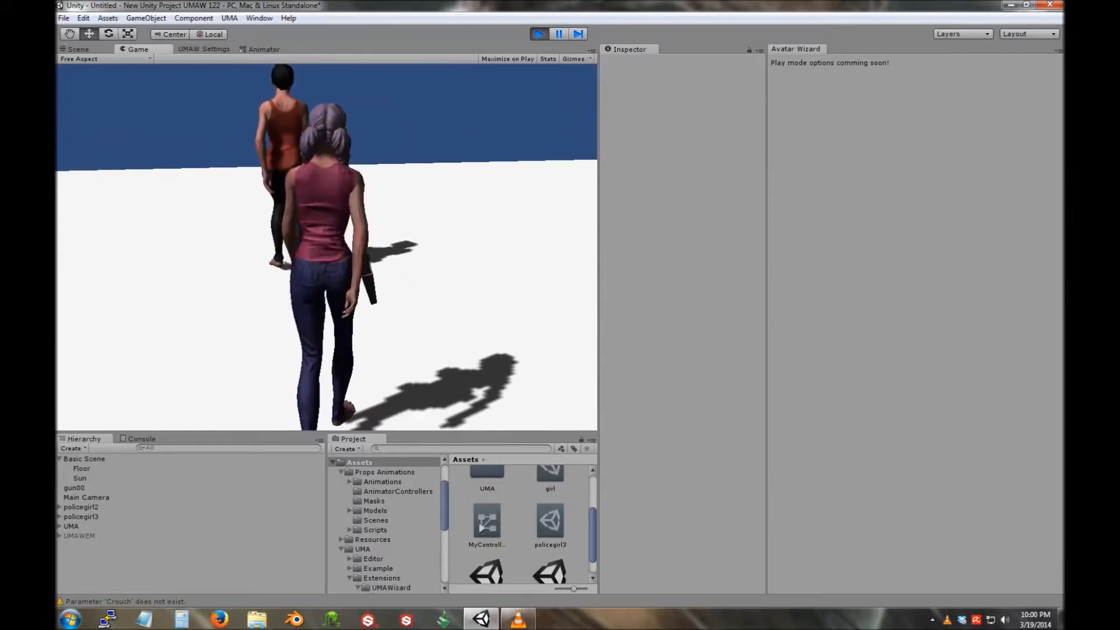
key(Up)
key(Right)
key(Left)
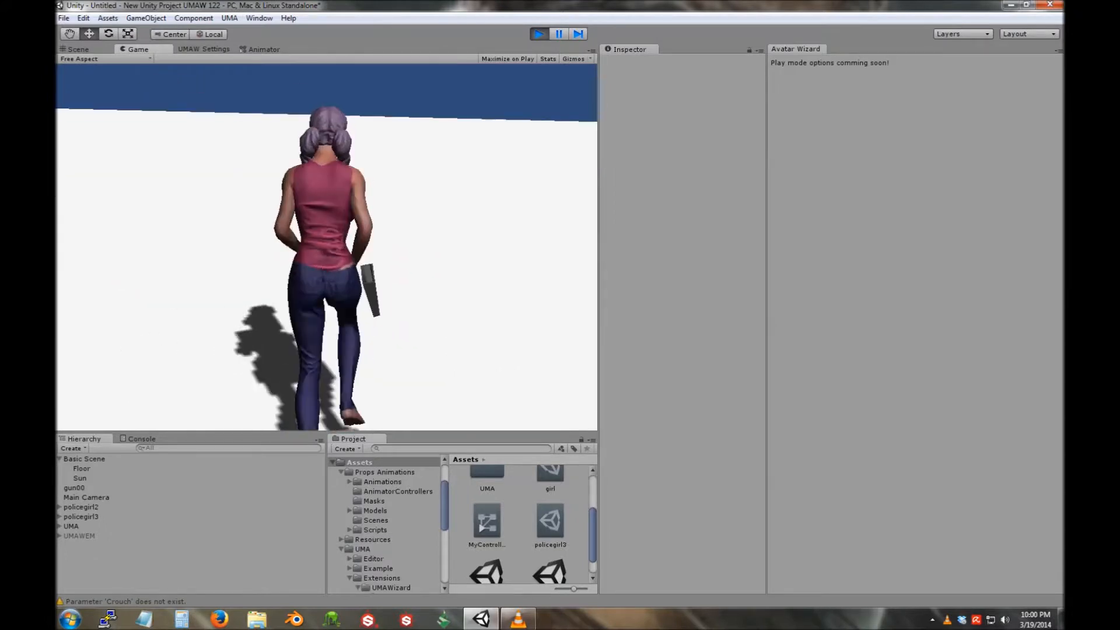
key(Right)
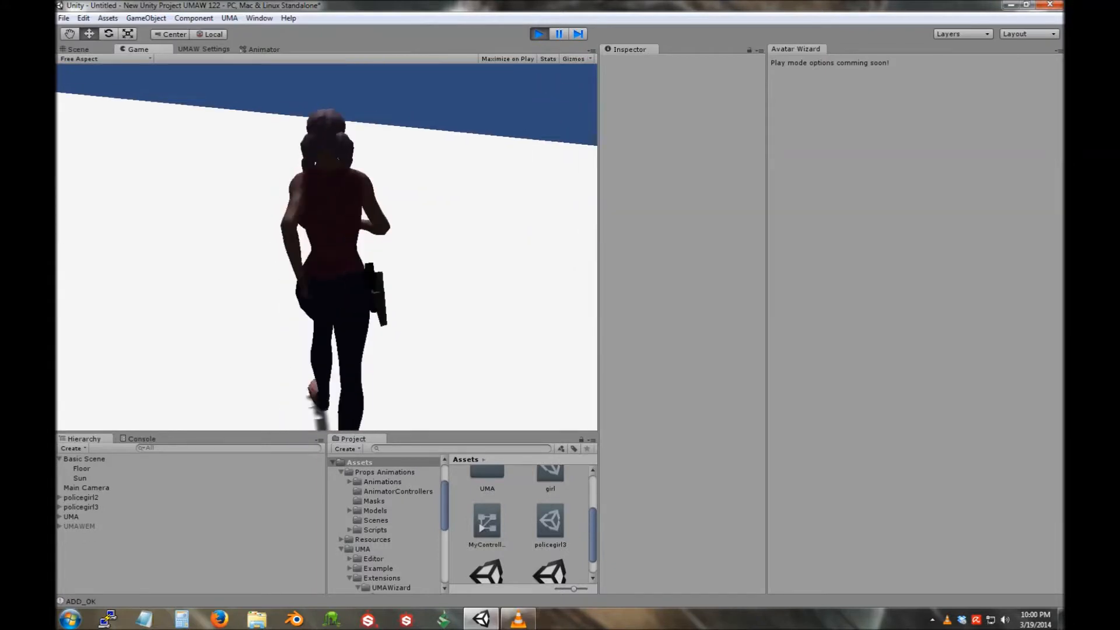
key(Up)
key(Left)
key(1)
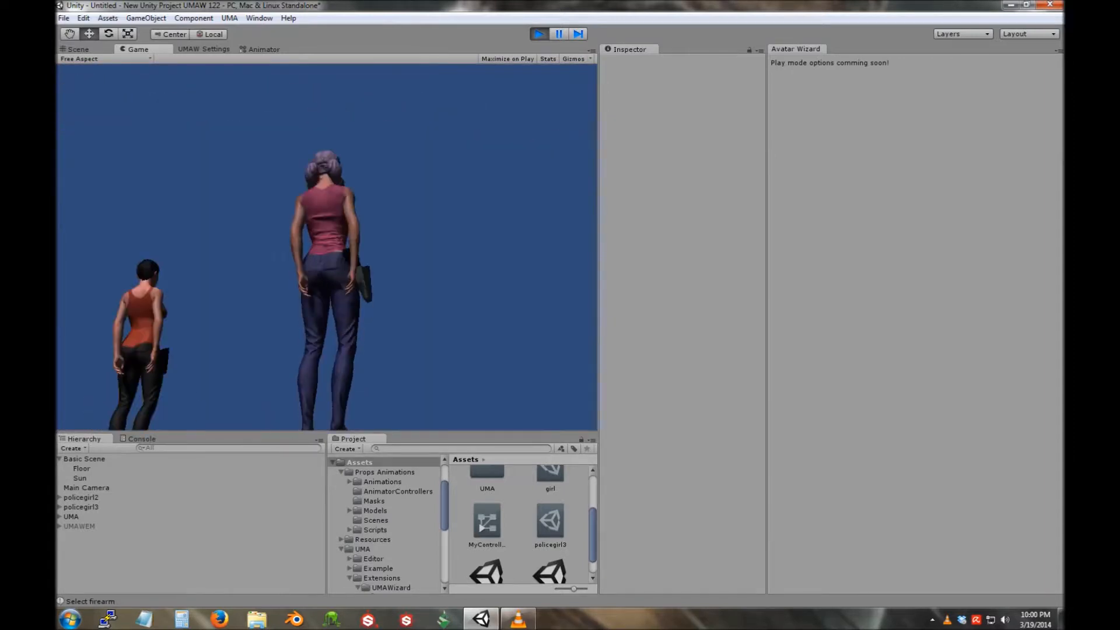
key(ctrl+p)
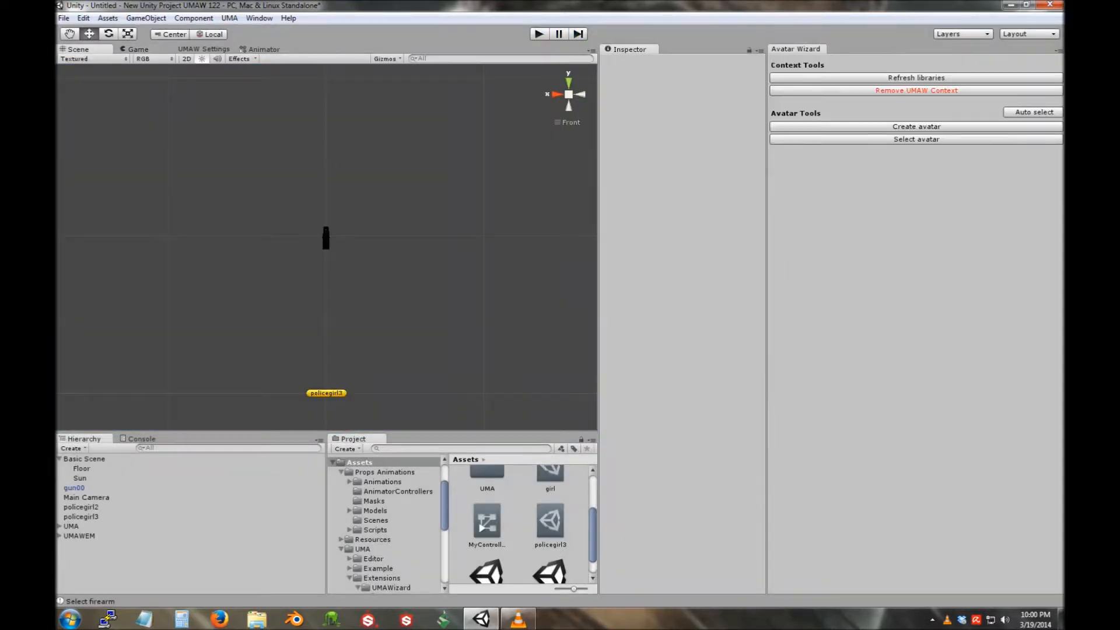
Delete policegirl3 from the scene and start a new avatar.
click(81, 517)
key(Delete)
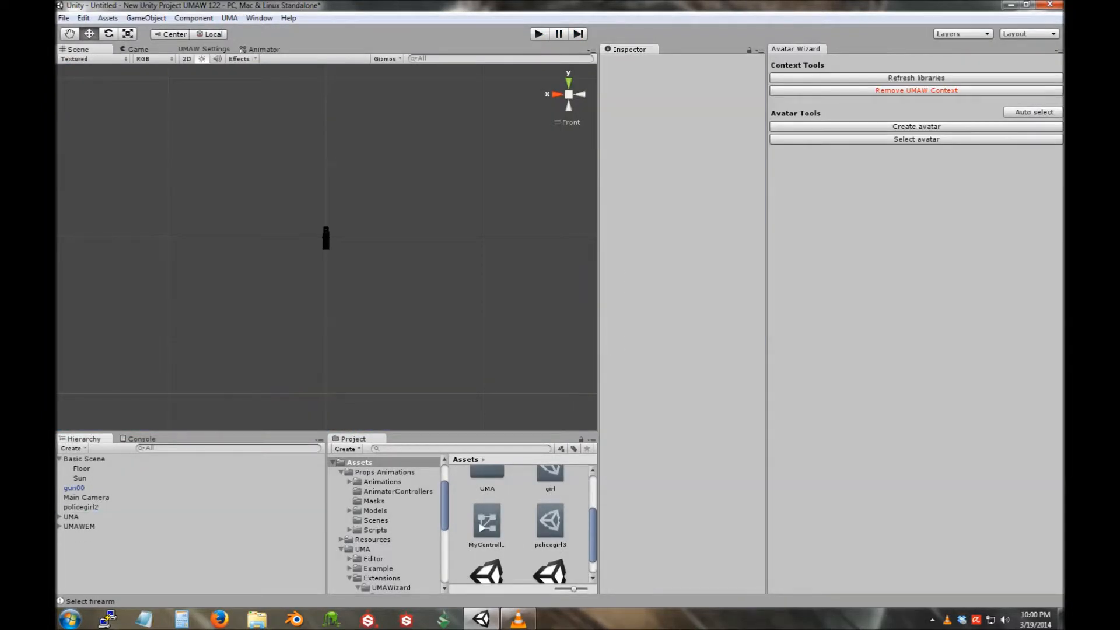
click(916, 126)
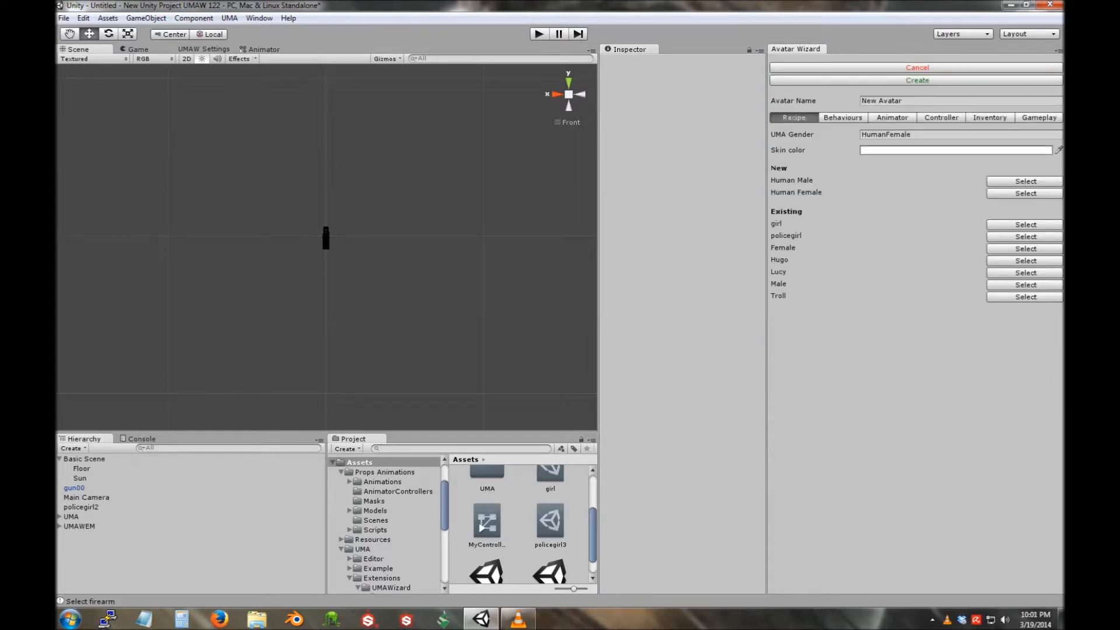
Choose the existing girl recipe for the new avatar and assign MyController as its animator controller.
click(1026, 224)
click(892, 117)
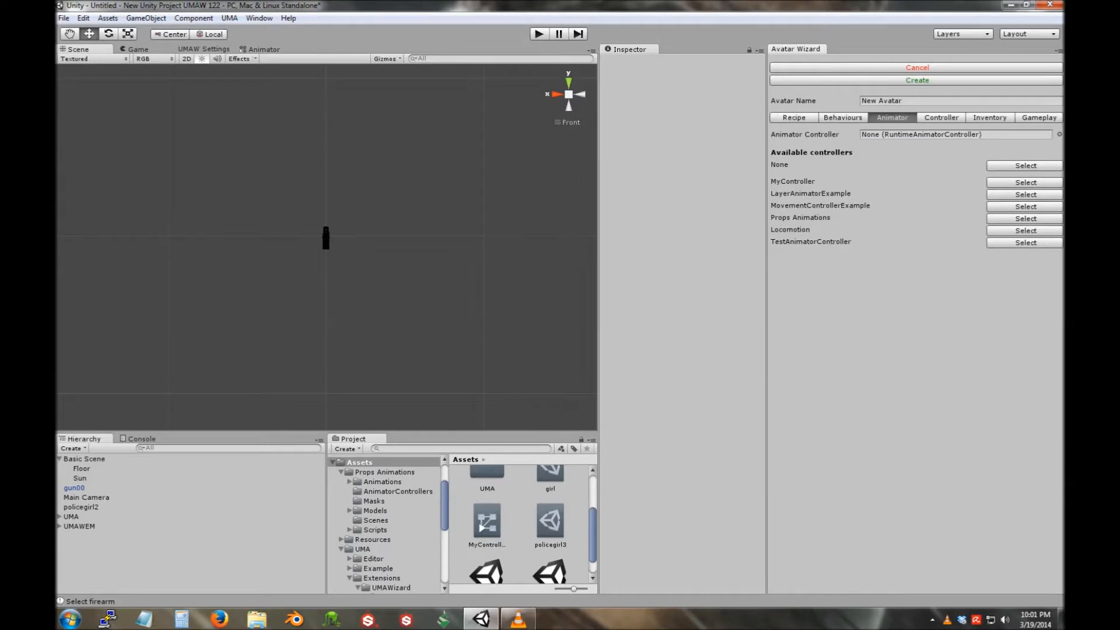
click(1025, 182)
Turn on Animations in place for the avatar's controller and assign Mouse 0 to firing and R to reloading.
click(941, 117)
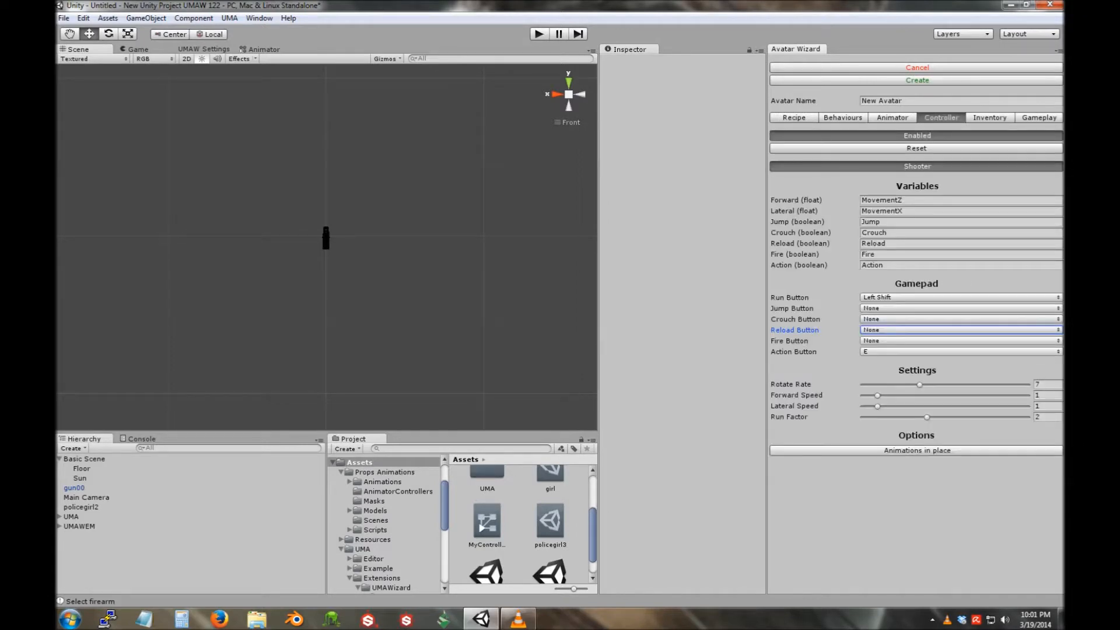
click(916, 451)
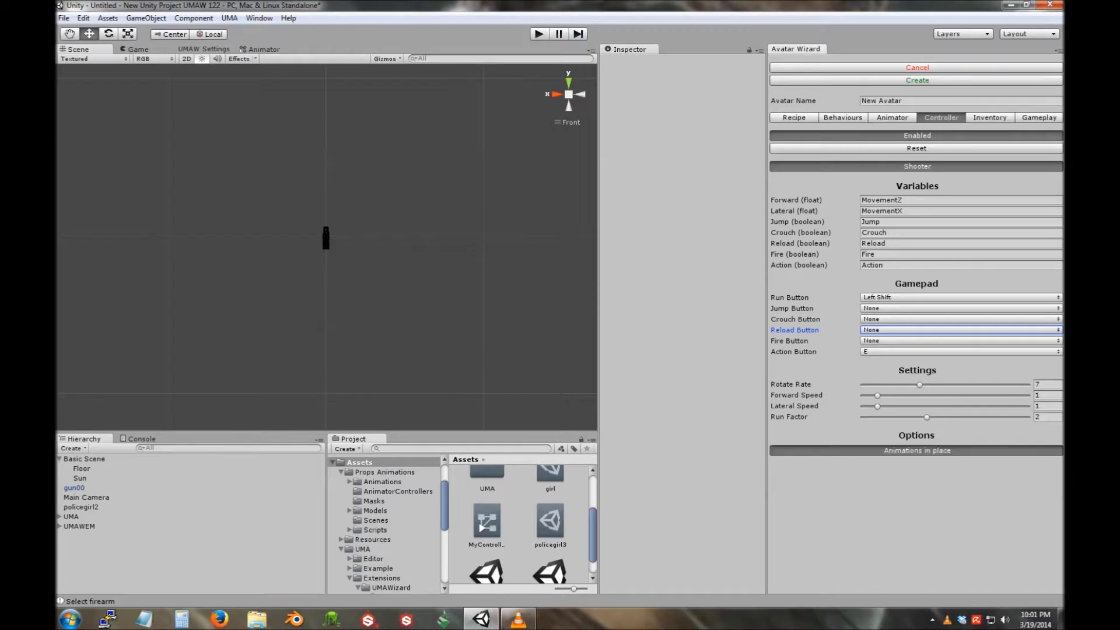
click(959, 330)
mouse_move(940, 612)
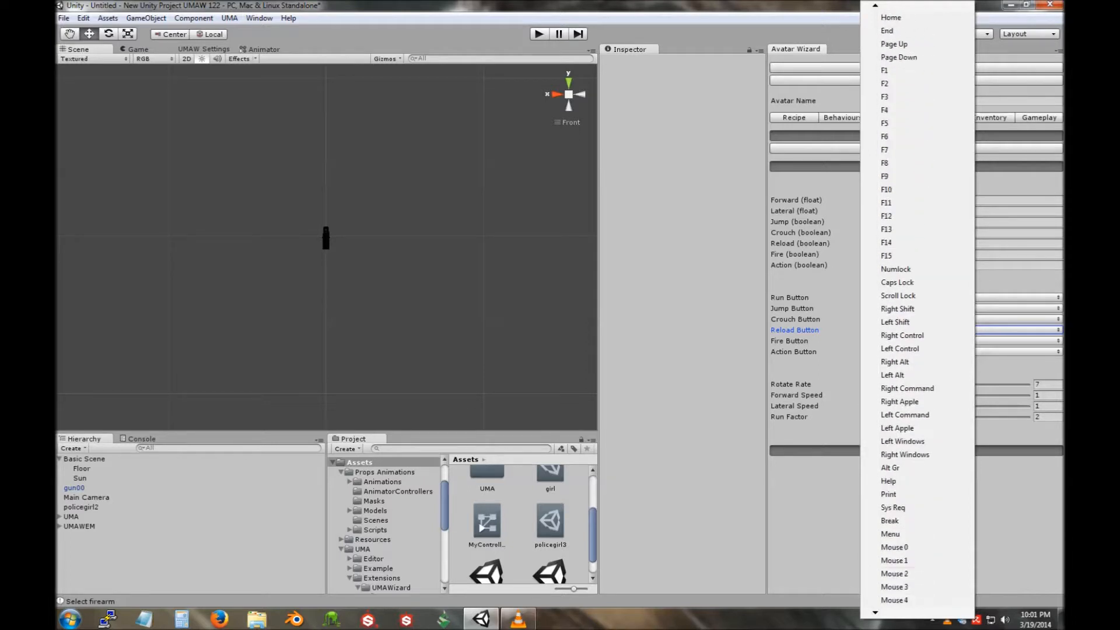
click(895, 547)
click(911, 331)
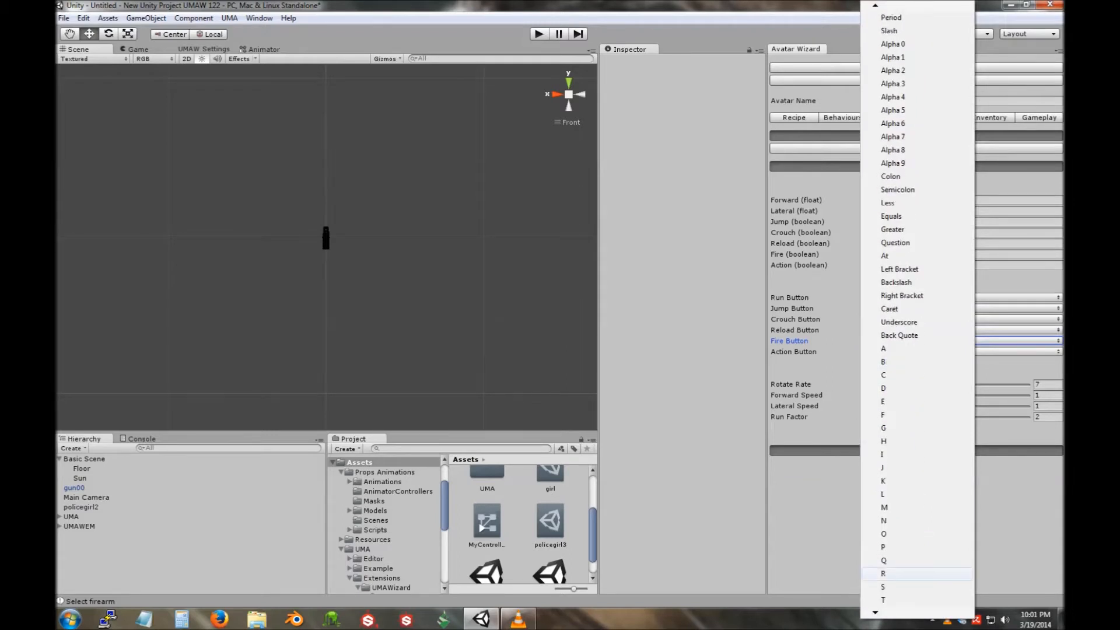
click(898, 573)
Enable the avatar's inventory and load item types from ITMAN_GunInHolster.xml and inventory slots from INVMAN_GunInHolster.xml.
click(994, 118)
click(916, 135)
click(831, 199)
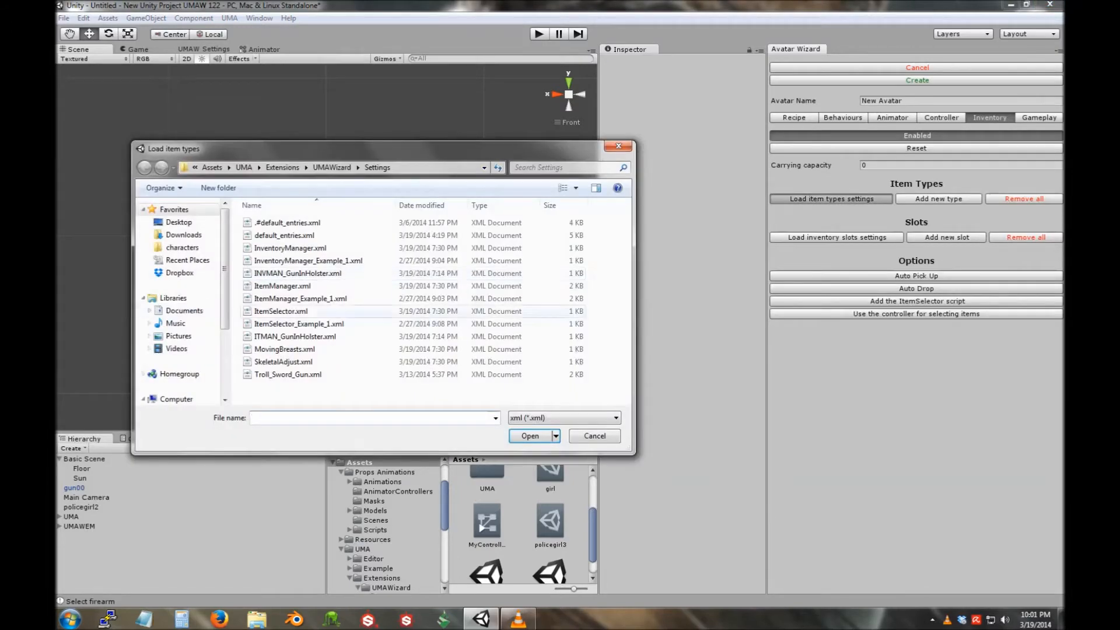
double_click(294, 337)
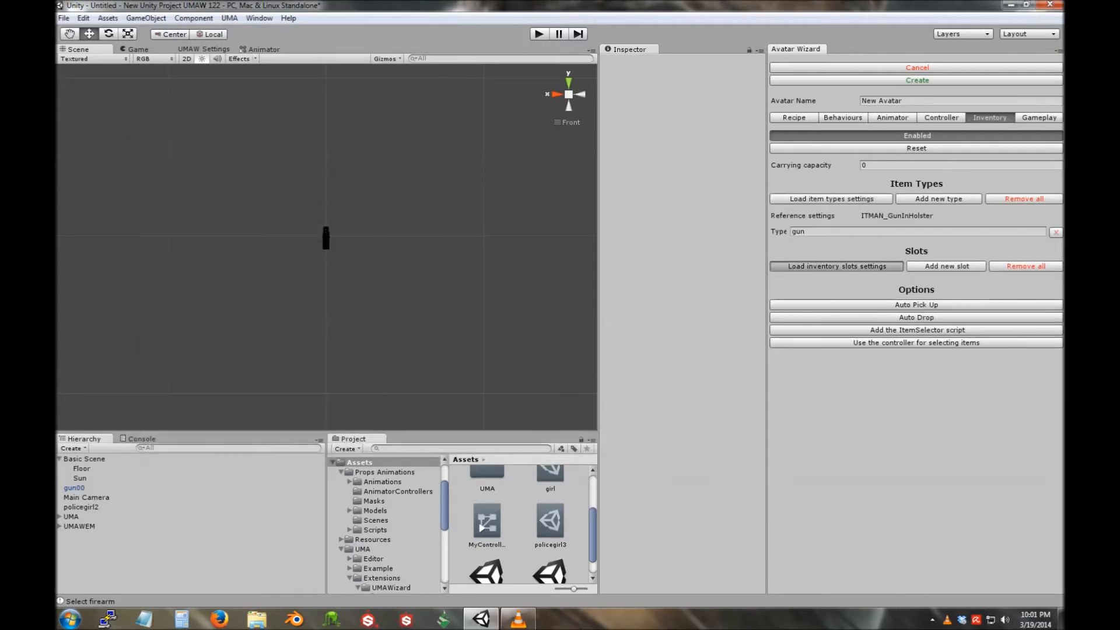
click(836, 266)
double_click(297, 273)
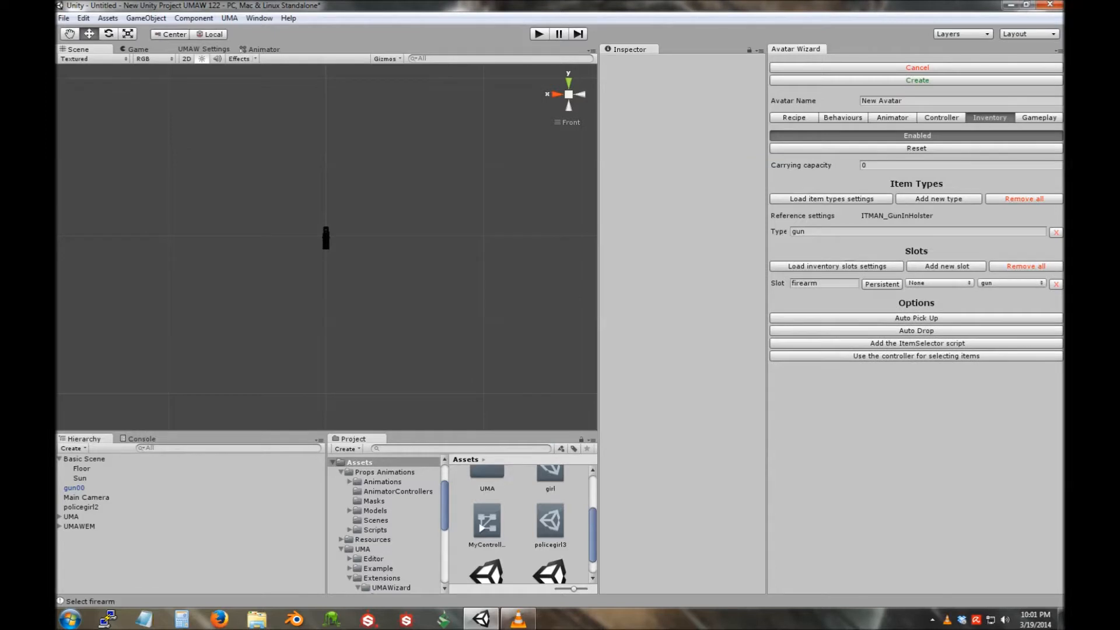
Assign Alpha 1 to the firearm slot and turn on Auto Pick Up and controller-based item selection.
click(940, 283)
click(938, 322)
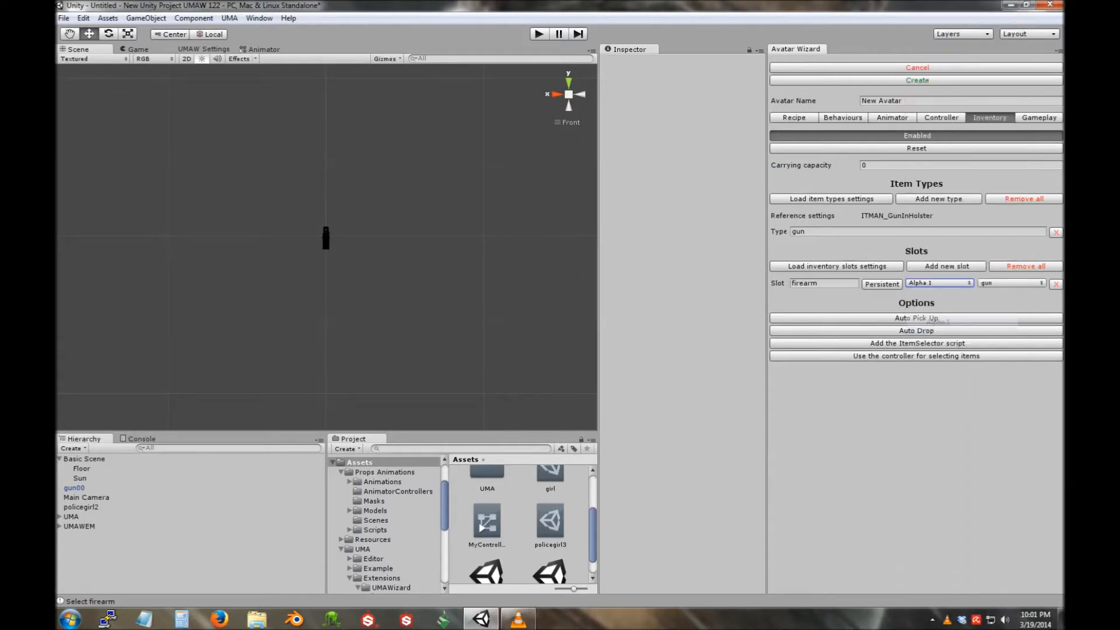
click(916, 318)
click(916, 356)
Create the new avatar with the Third Person Camera enabled, test it in play mode and stop playing.
click(1040, 118)
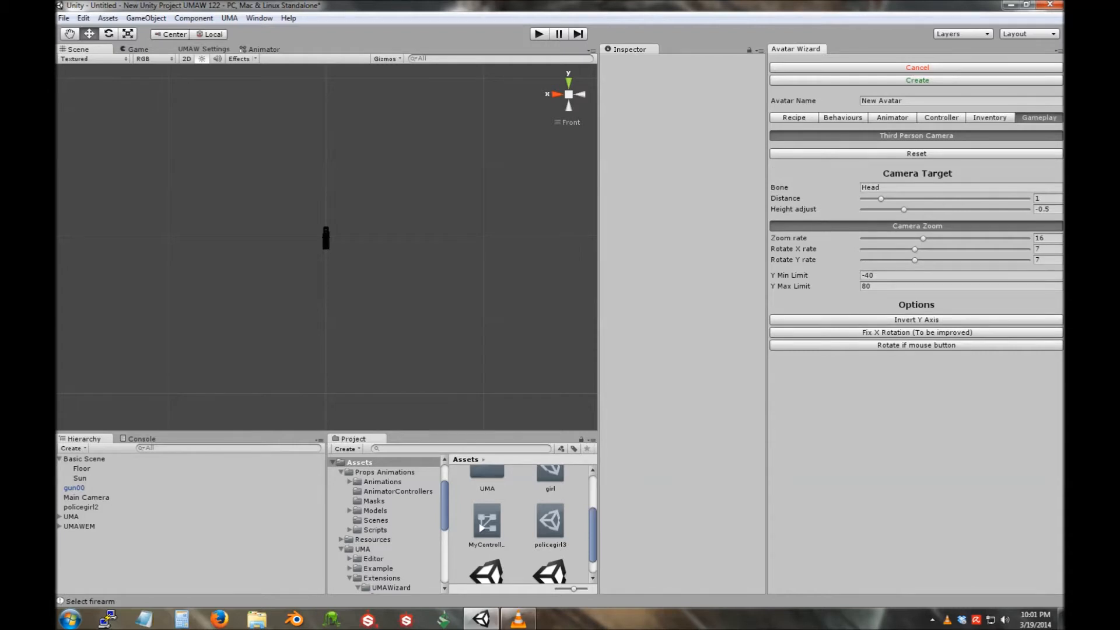
click(917, 80)
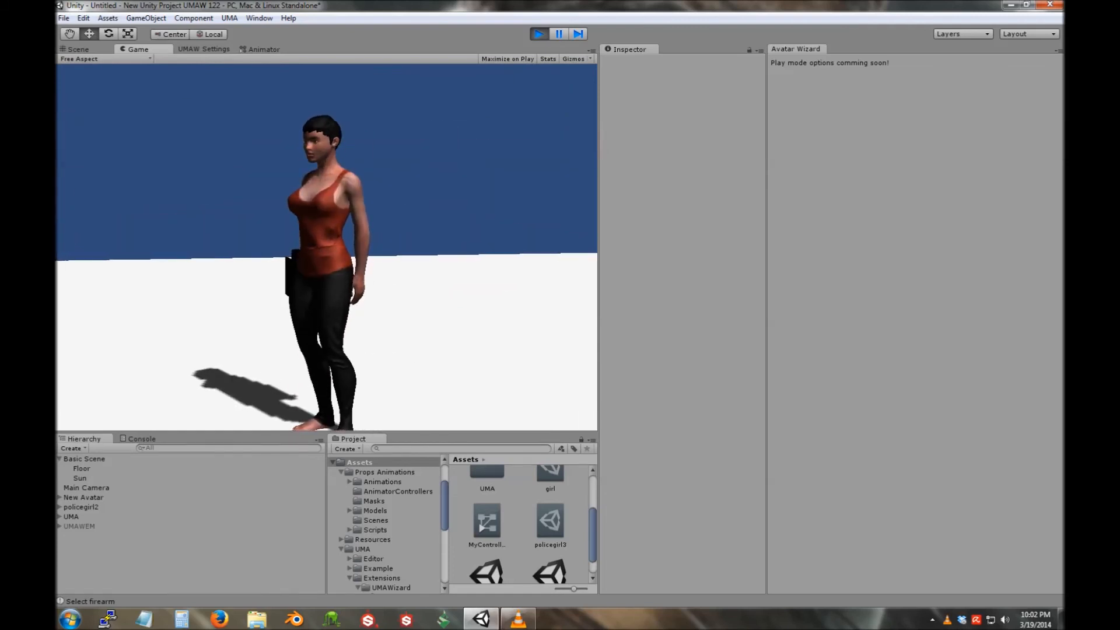
key(ctrl+p)
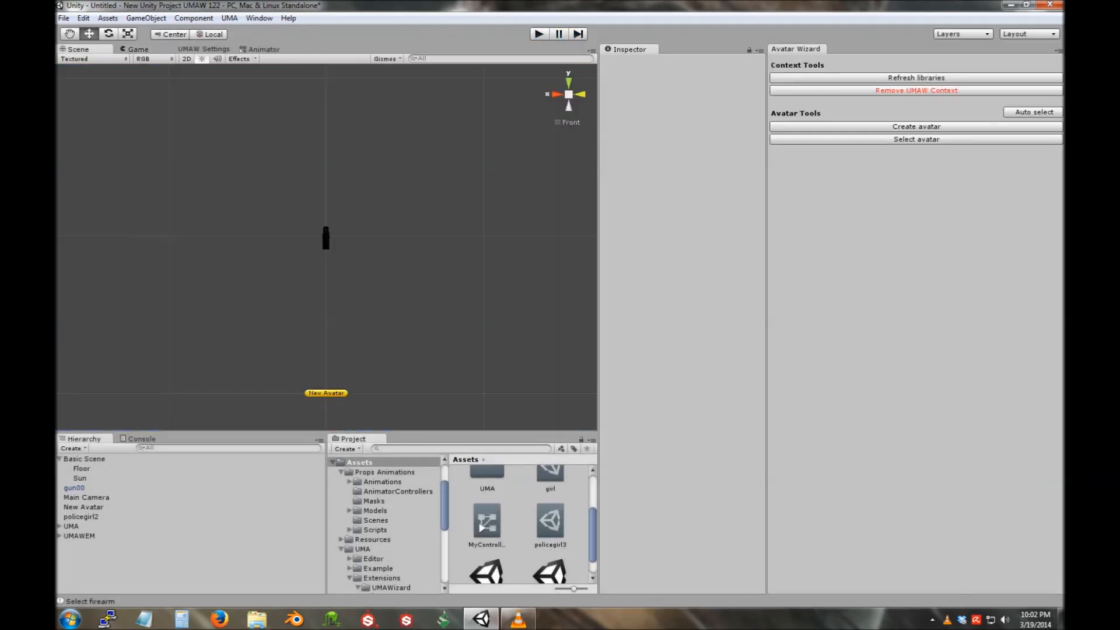